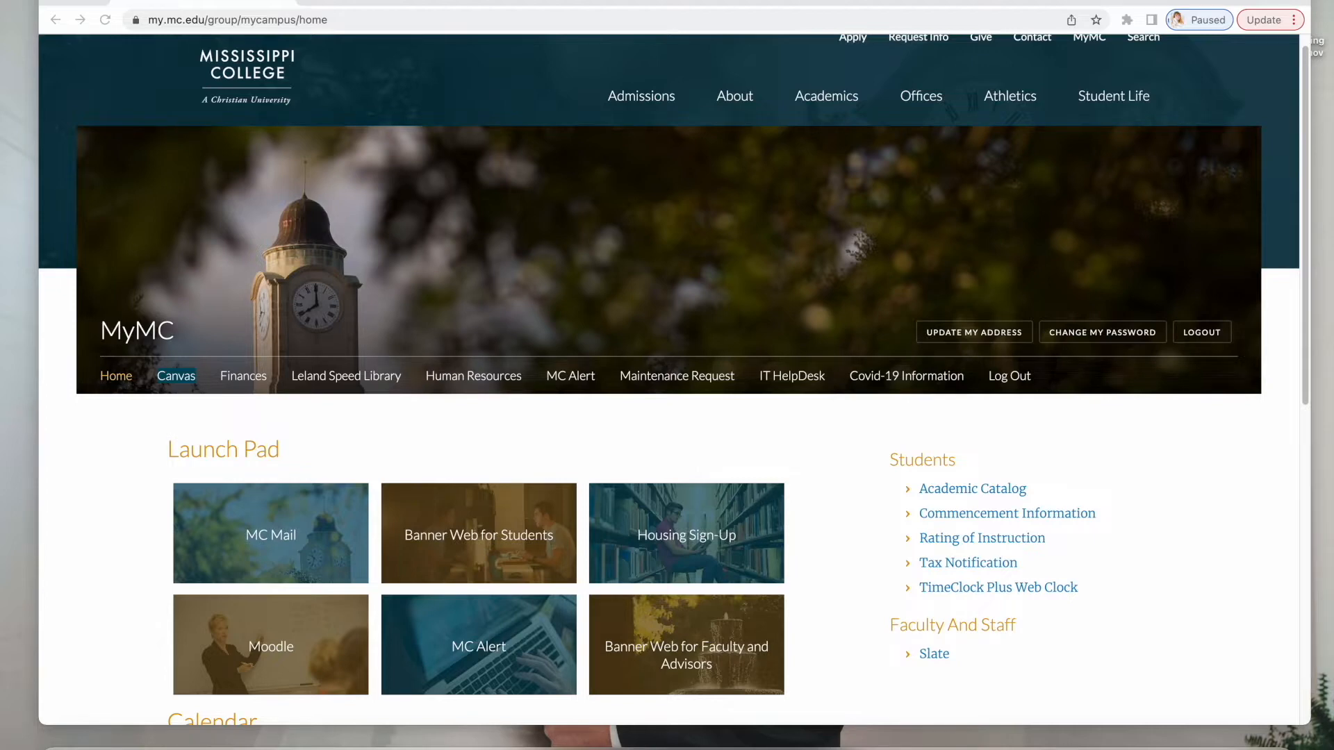
Launch Canvas from the MyMC portal home page.
{"action": "scroll", "coordinate": [607, 414], "scroll_direction": "down", "scroll_amount": 3}
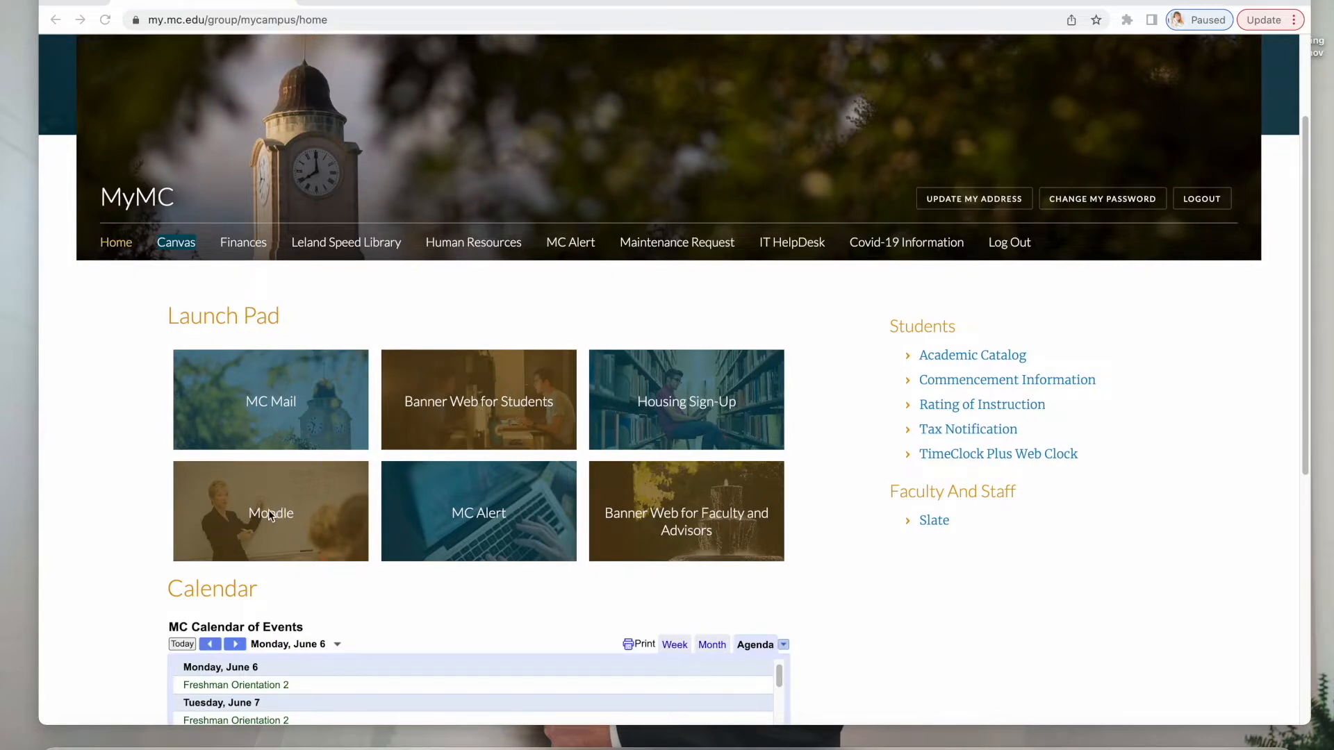
{"action": "scroll", "coordinate": [328, 522], "scroll_direction": "up", "scroll_amount": 3}
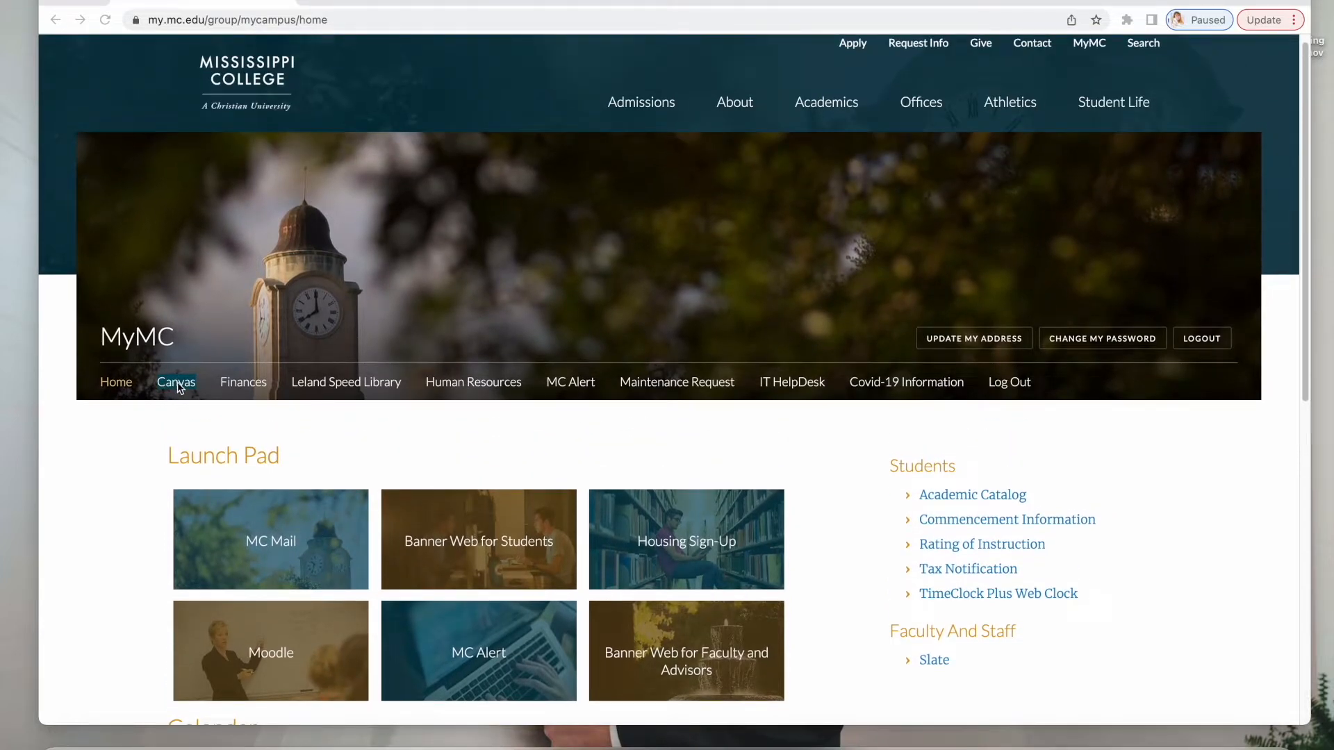
{"action": "left_click", "coordinate": [179, 387]}
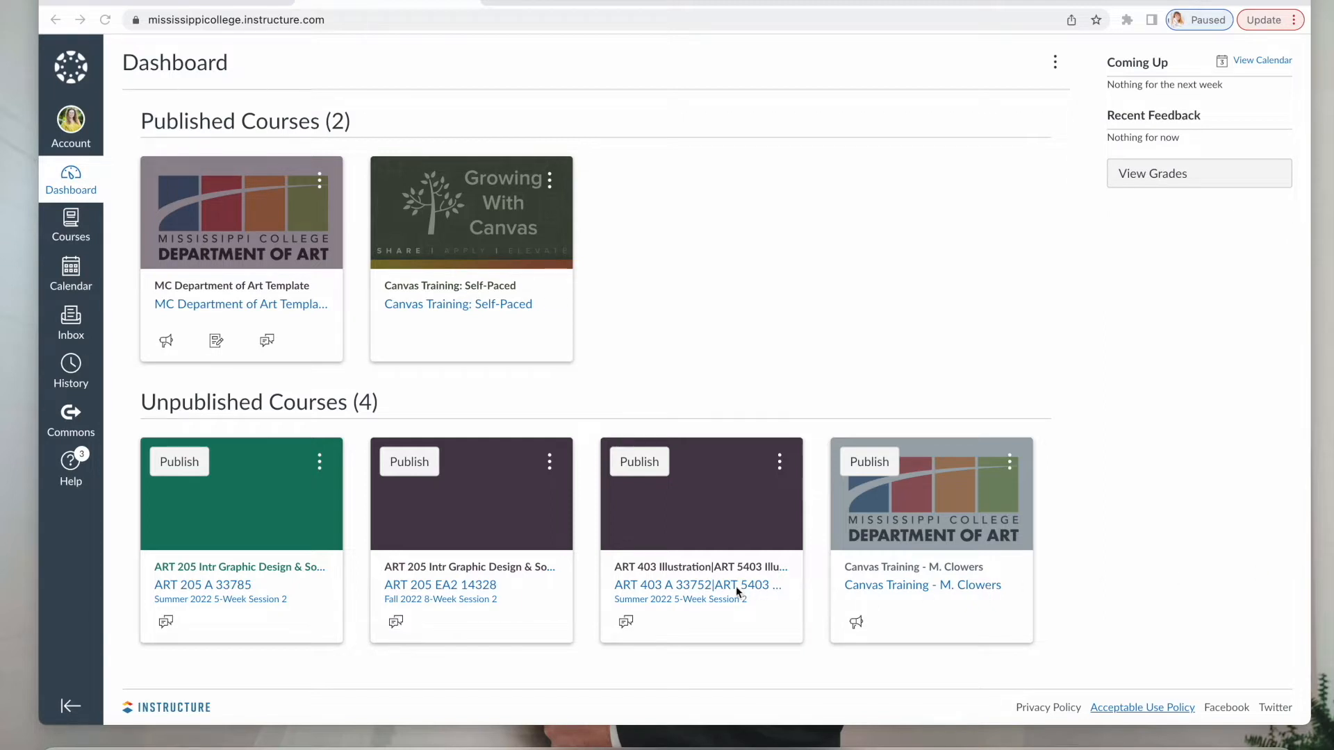
Open the ART 403 Illustration course and start Import Existing Content.
{"action": "left_click", "coordinate": [714, 573]}
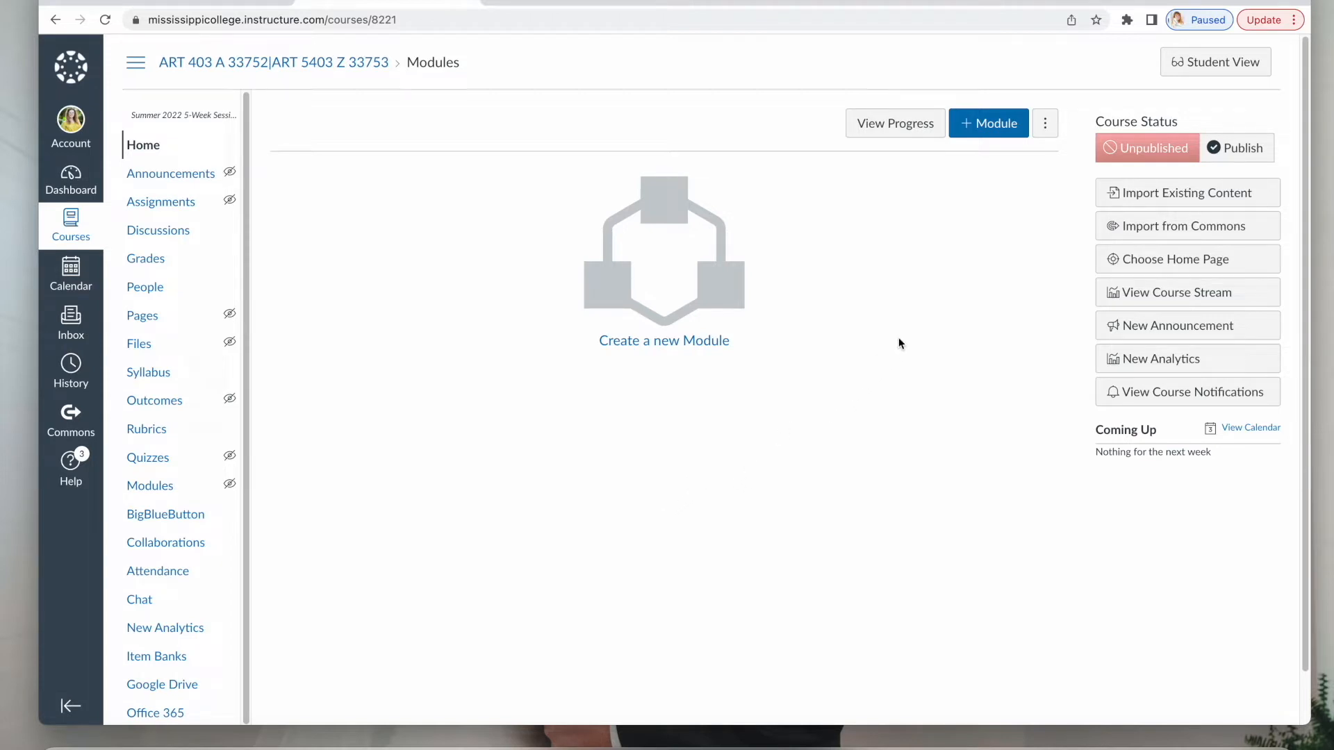
{"action": "left_click", "coordinate": [1149, 200]}
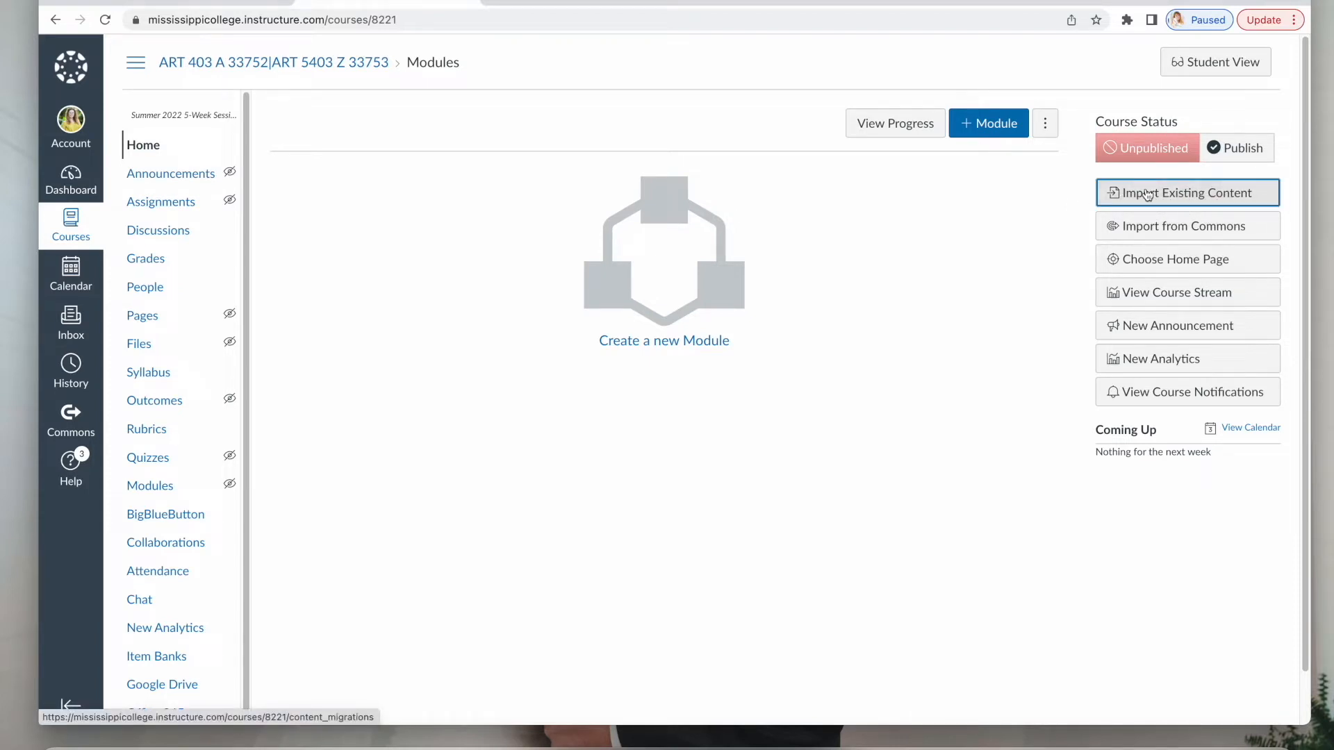
Copy all content from the MC Department of Art Template course, then return to course Home.
{"action": "left_click", "coordinate": [1146, 195]}
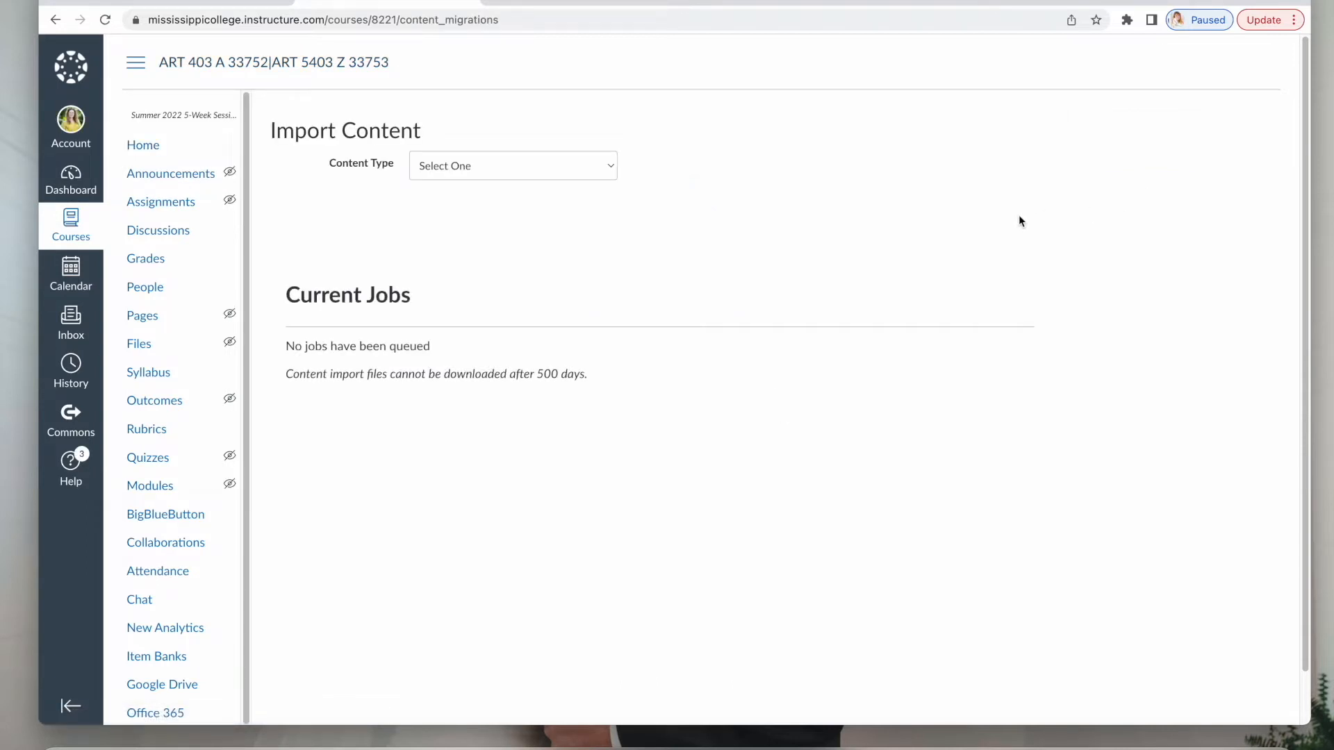
{"action": "left_click", "coordinate": [605, 166]}
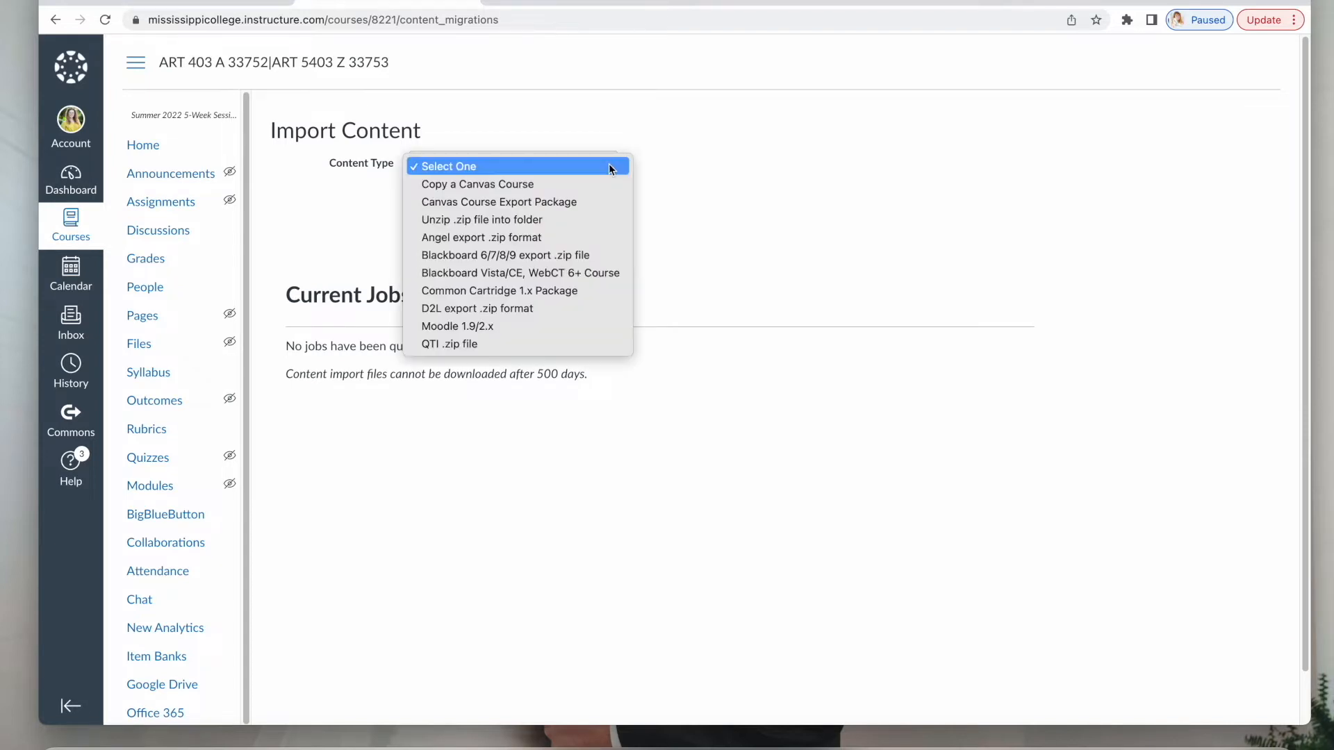
{"action": "left_click", "coordinate": [585, 183]}
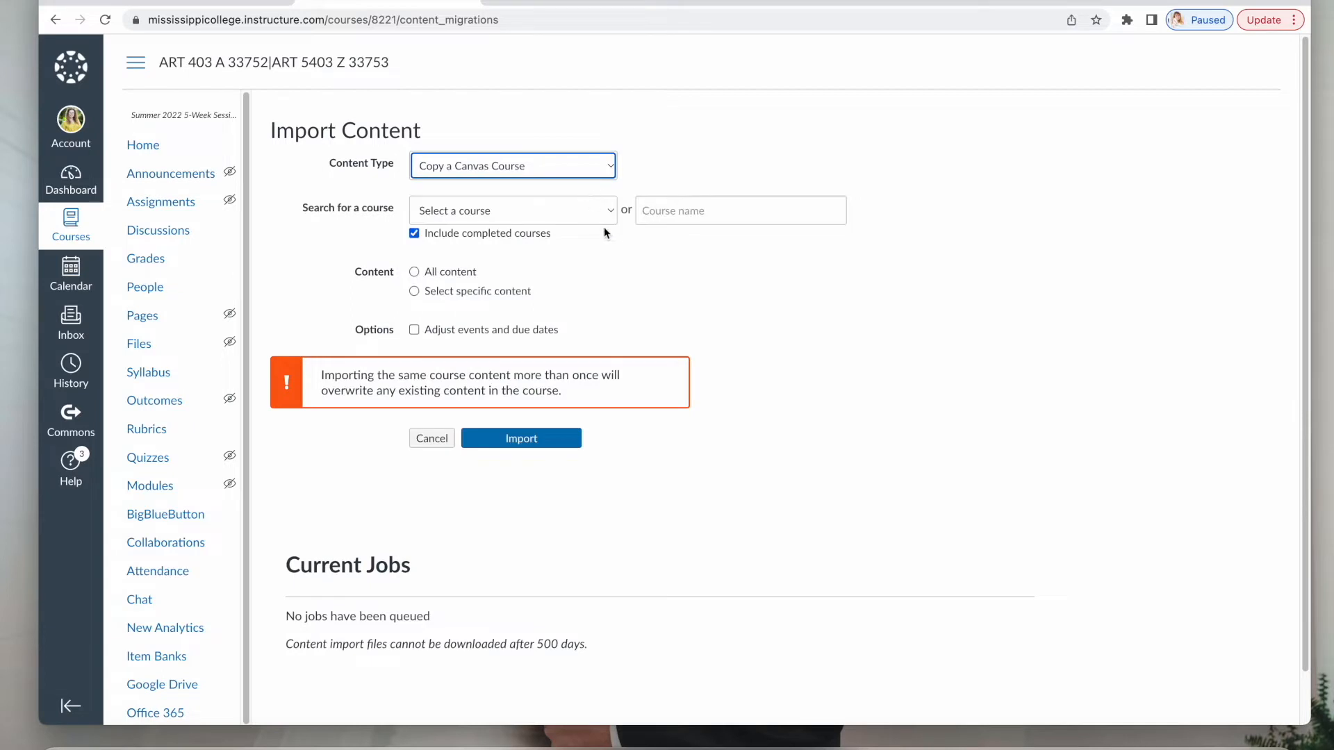
{"action": "left_click", "coordinate": [609, 217]}
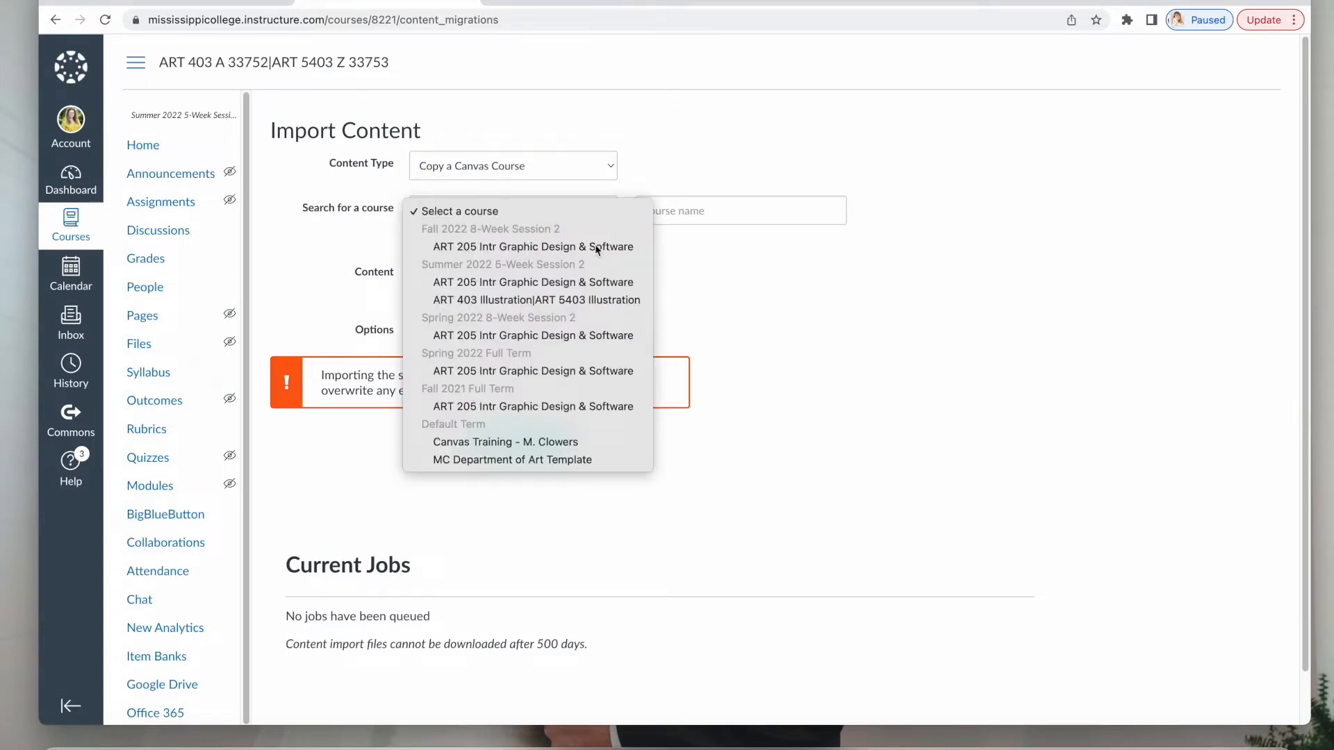
{"action": "left_click", "coordinate": [565, 460]}
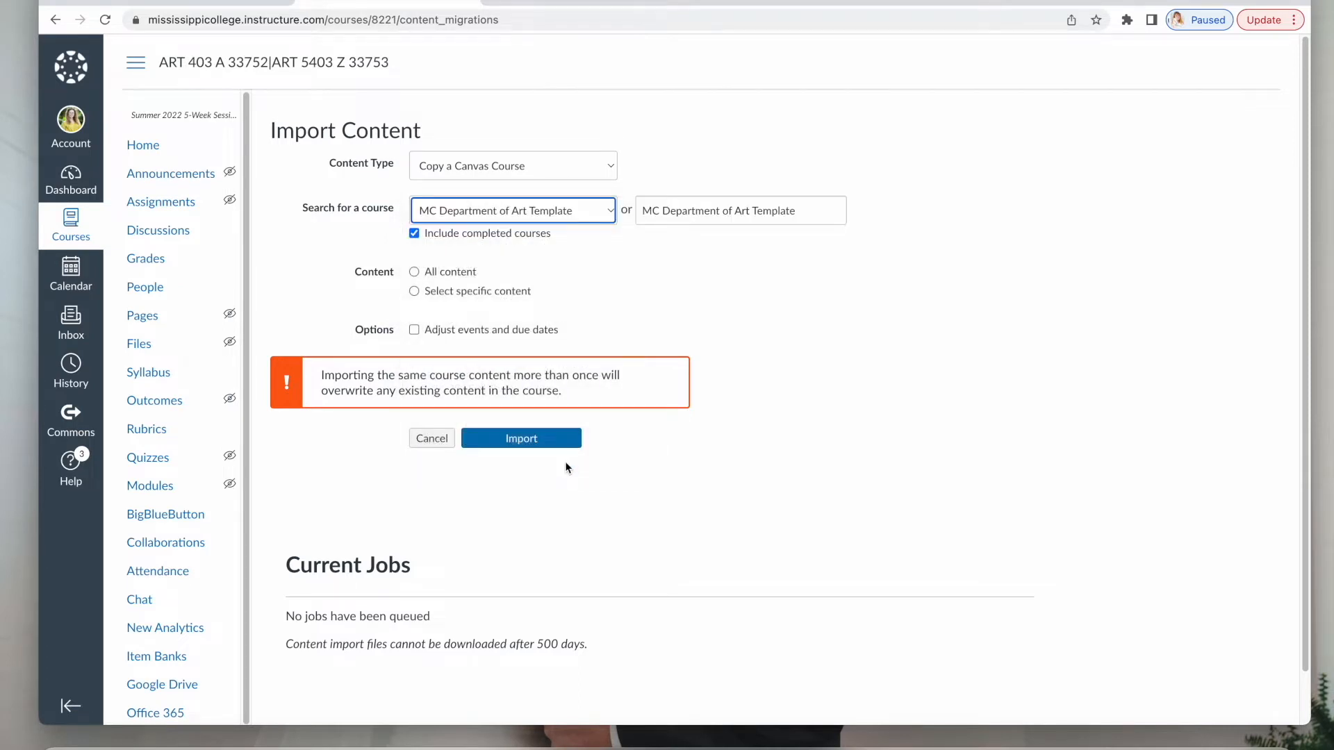
{"action": "left_click", "coordinate": [414, 273]}
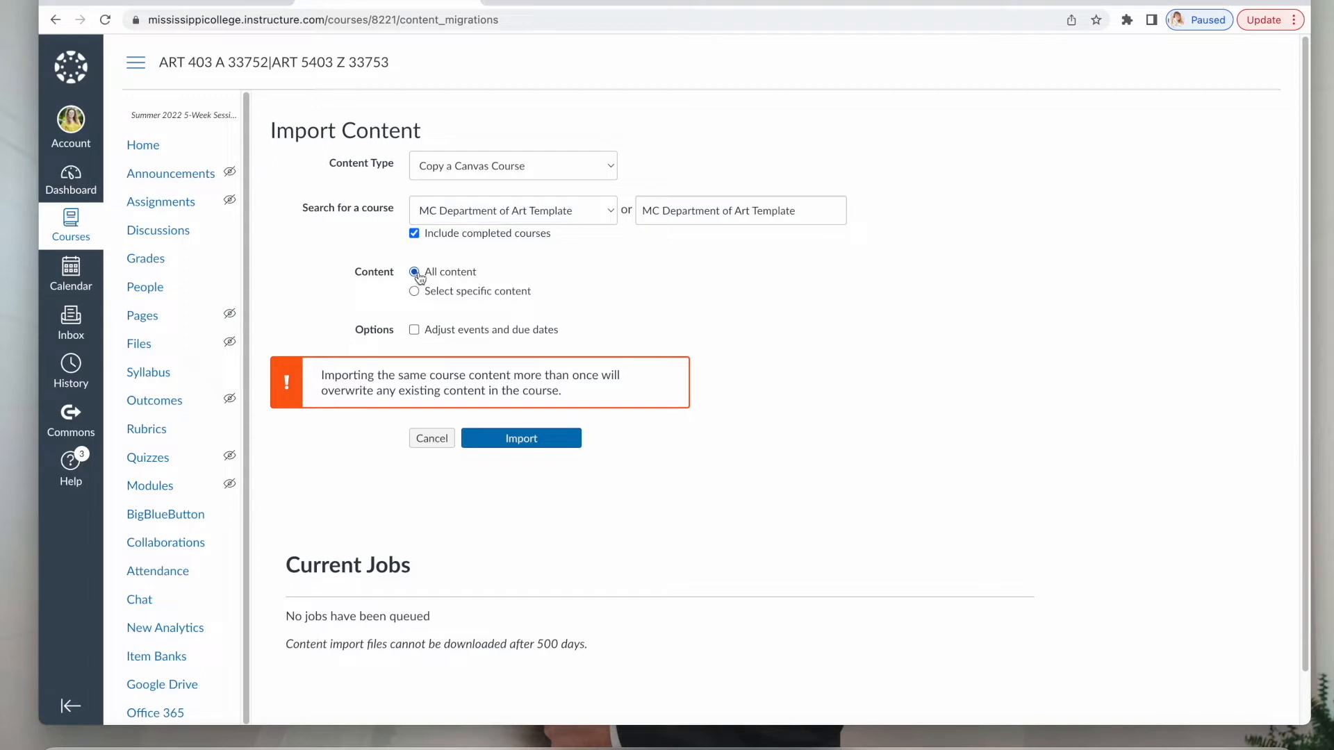
{"action": "left_click", "coordinate": [570, 446]}
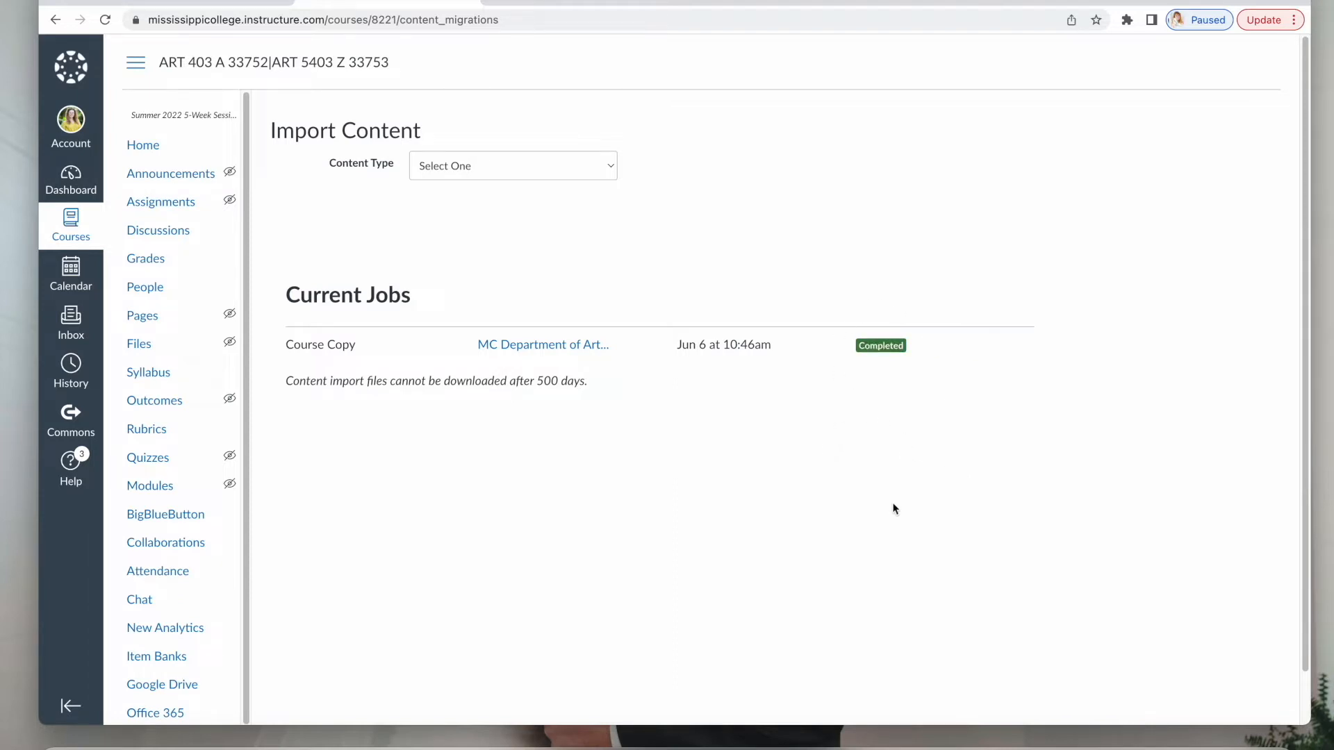
{"action": "left_click", "coordinate": [150, 150]}
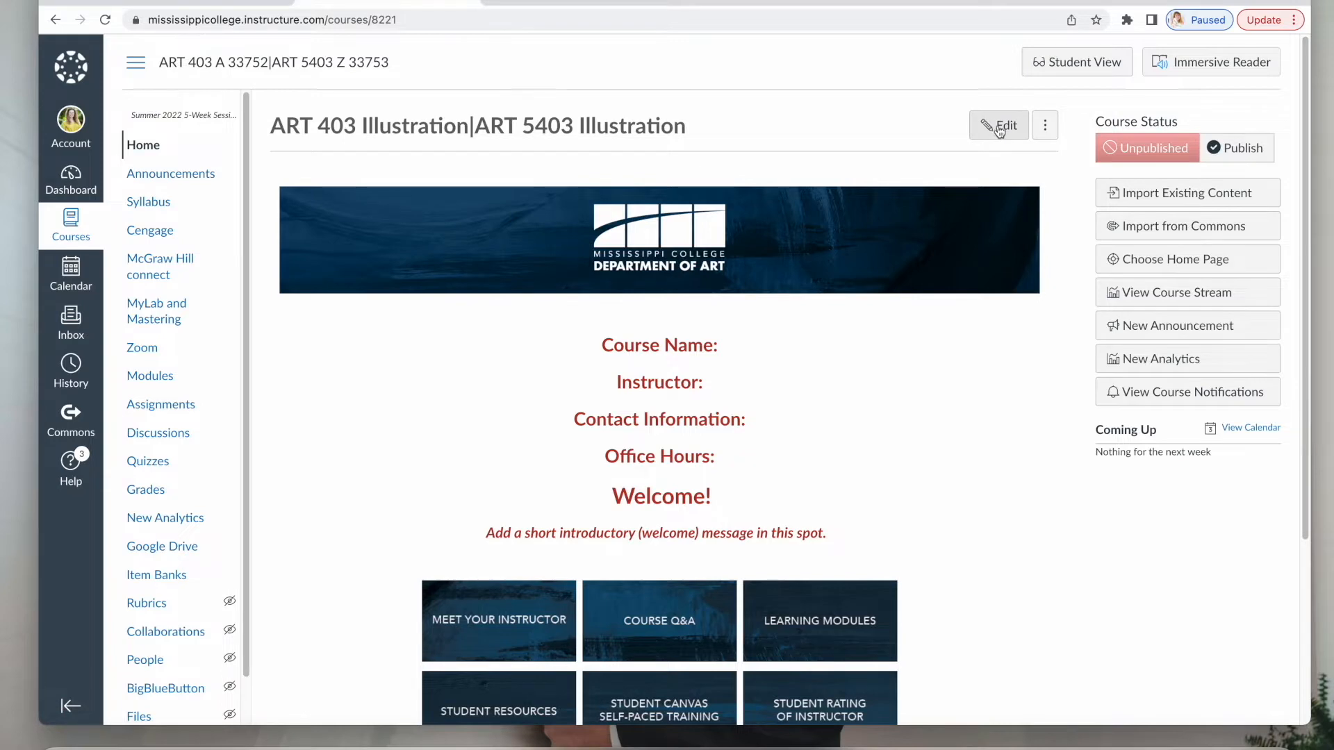
Fill in Course Name: Illustration, the instructor's name, contact e-mail and Office Hours N/A.
{"action": "left_click", "coordinate": [1000, 130]}
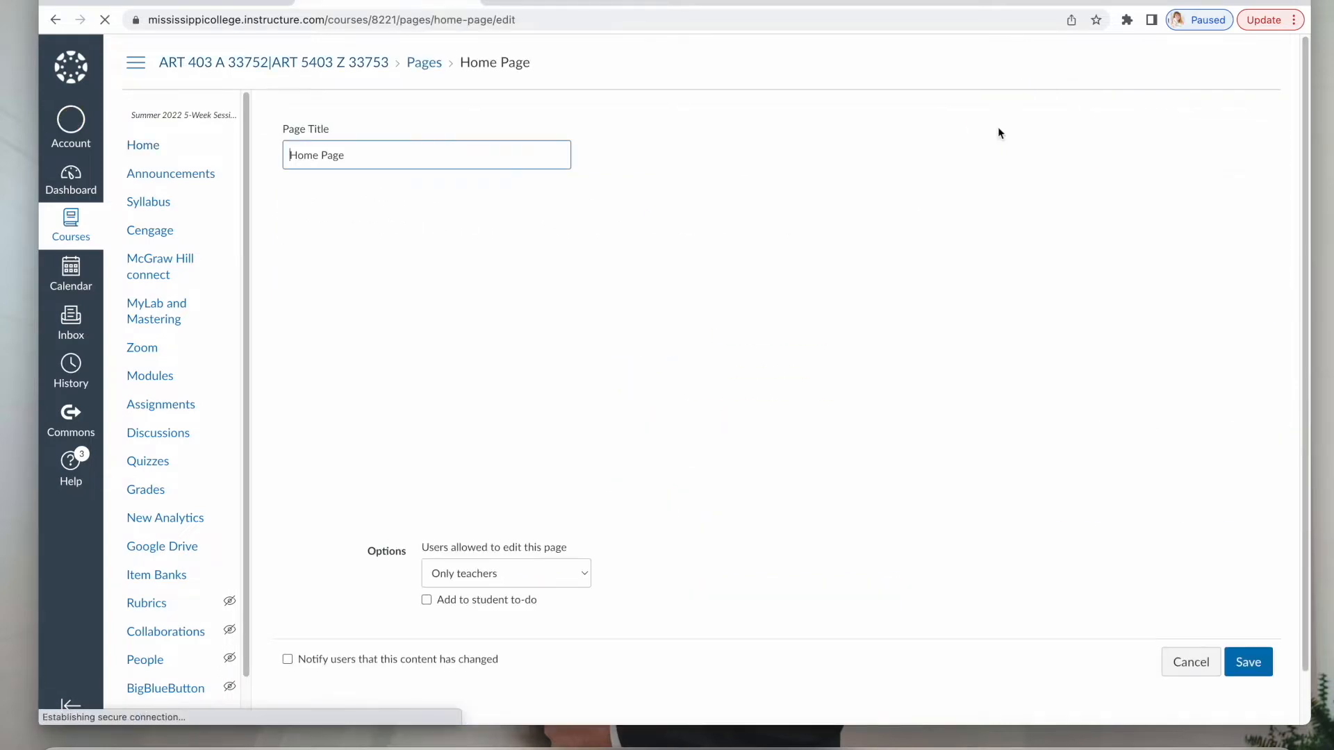
{"action": "scroll", "coordinate": [779, 304], "scroll_direction": "down", "scroll_amount": 1}
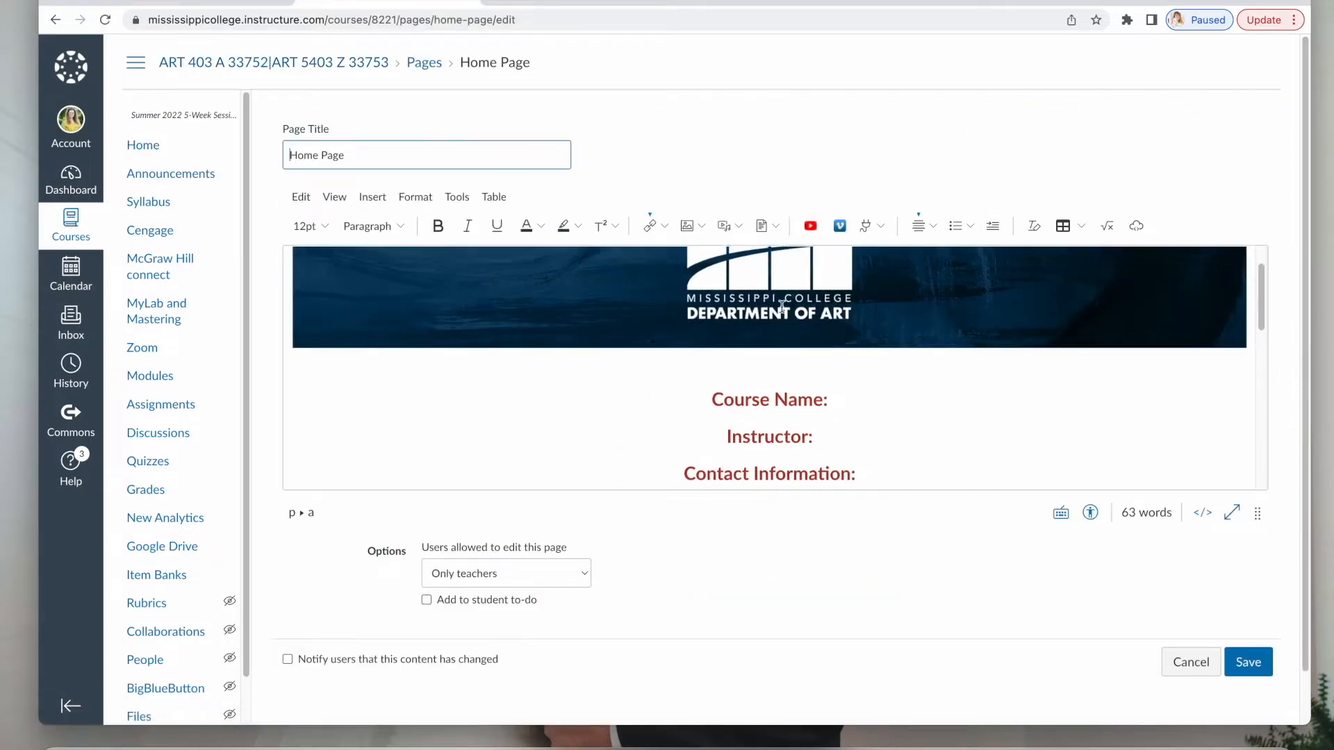
{"action": "left_click", "coordinate": [851, 381]}
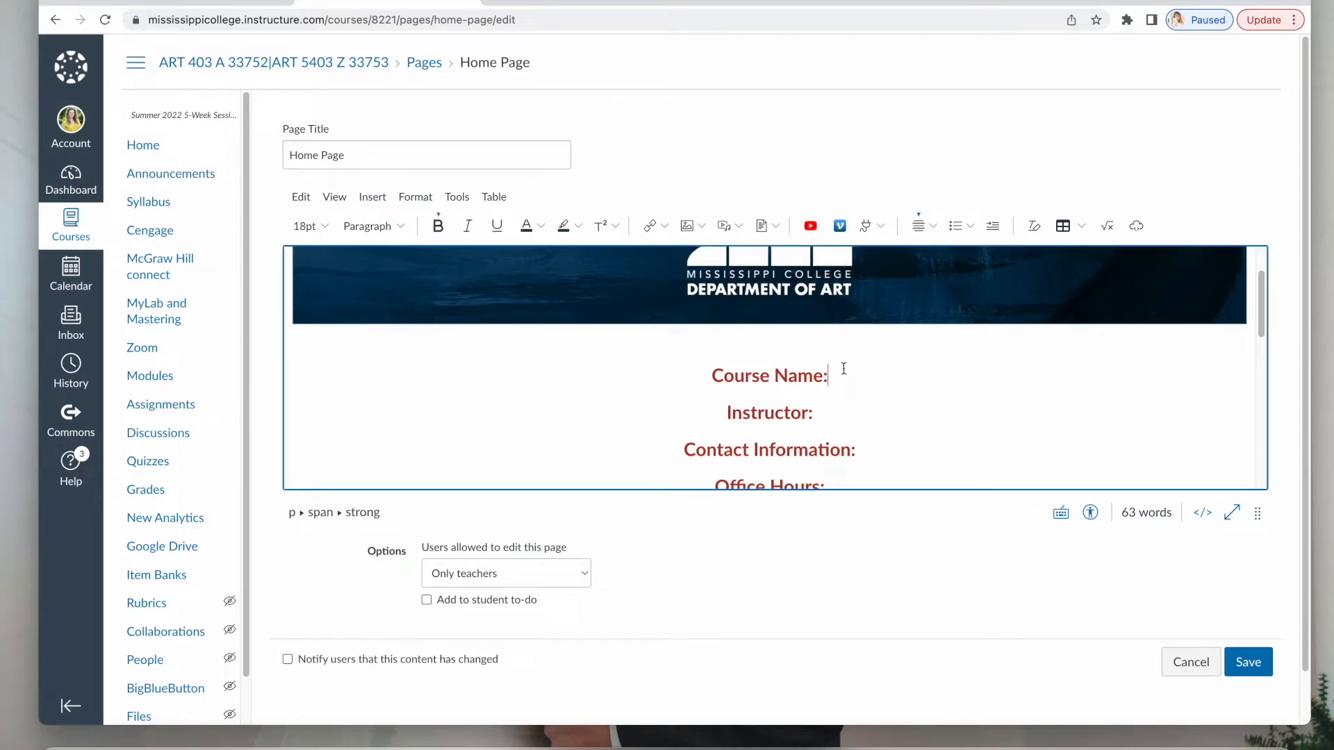
{"action": "type", "text": "Illustration"}
{"action": "left_click", "coordinate": [836, 418]}
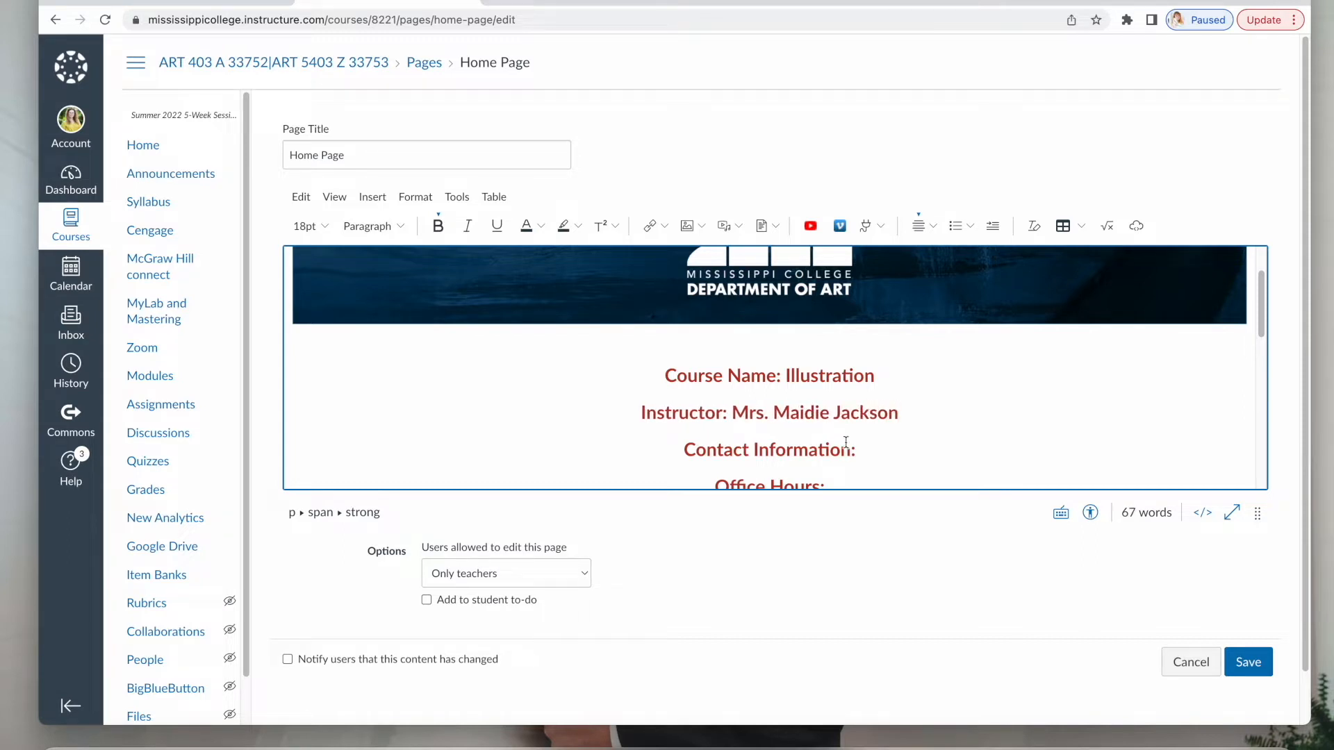
{"action": "scroll", "coordinate": [844, 436], "scroll_direction": "down", "scroll_amount": 2}
{"action": "left_click", "coordinate": [896, 370]}
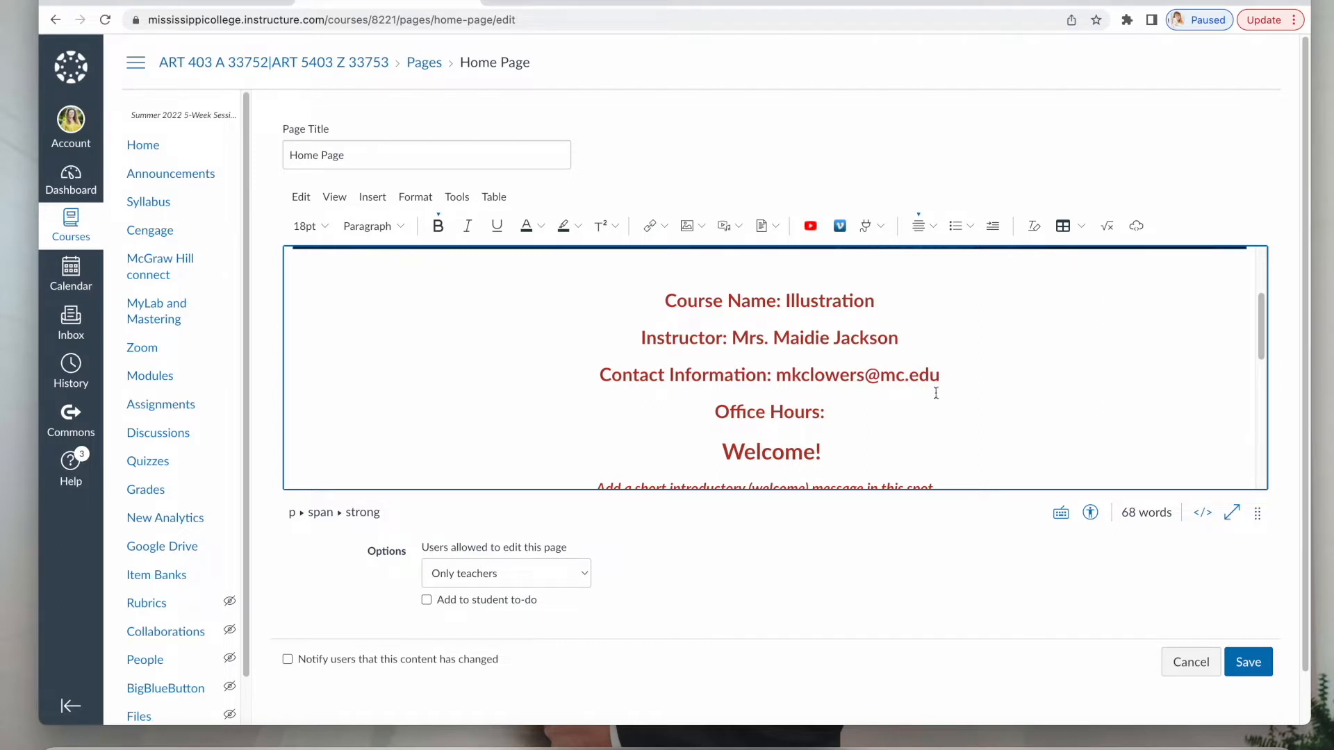
{"action": "left_click", "coordinate": [908, 411]}
{"action": "type", "text": "N/A"}
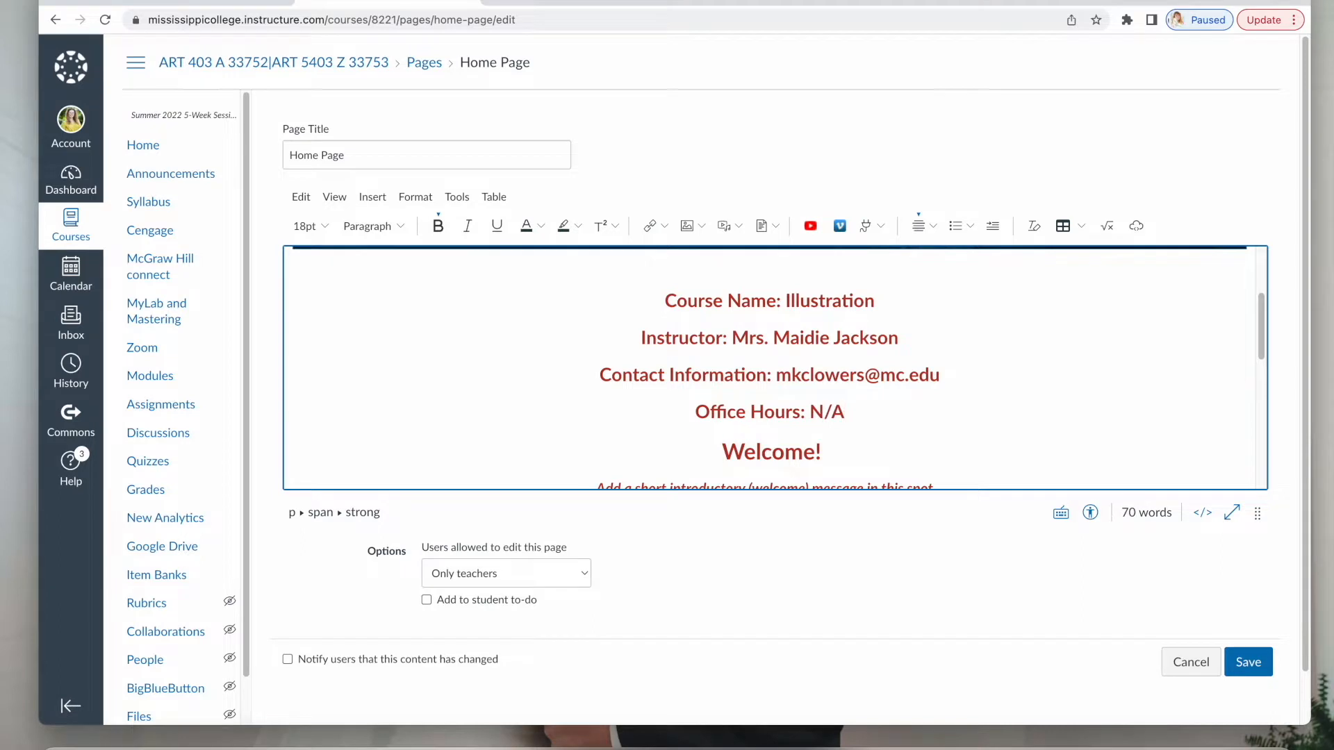
Delete the placeholder welcome message and save the home page.
{"action": "scroll", "coordinate": [942, 417], "scroll_direction": "down", "scroll_amount": 2}
{"action": "left_click", "coordinate": [942, 379]}
{"action": "left_click_drag", "start_coordinate": [942, 380], "coordinate": [596, 379]}
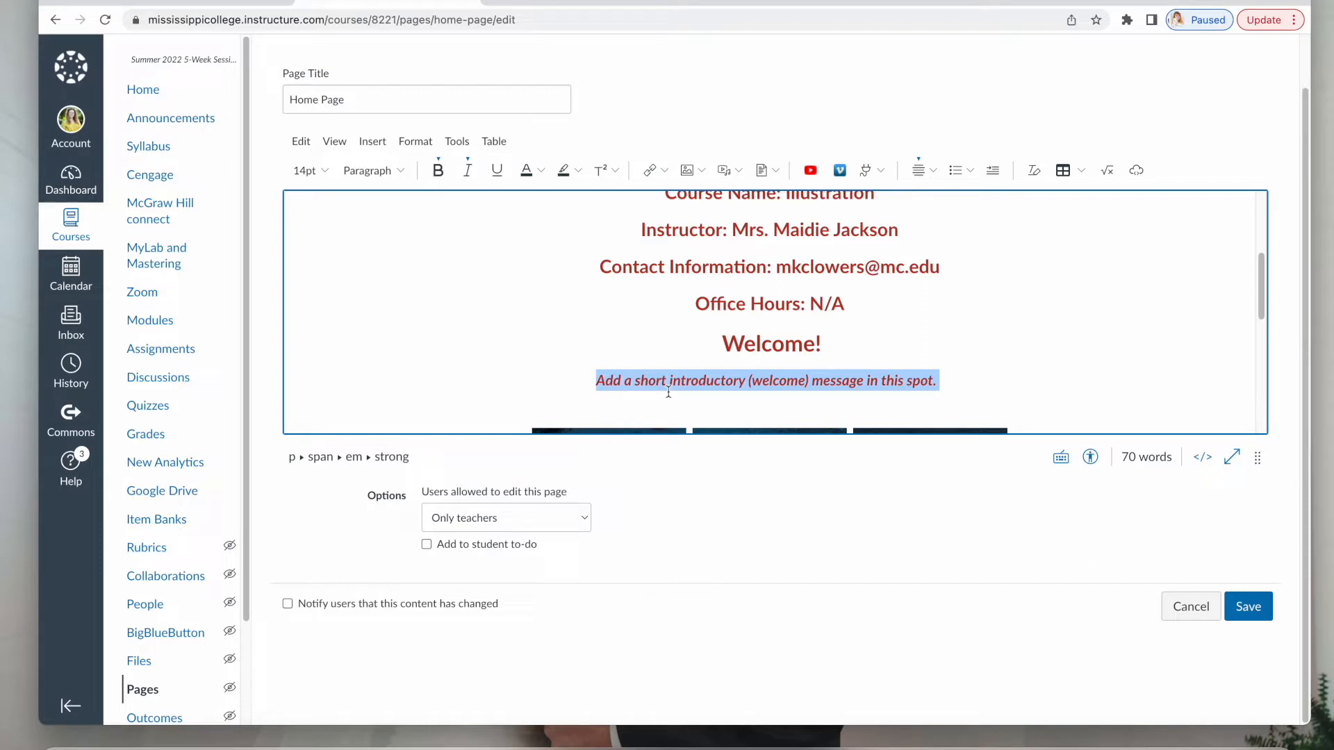
{"action": "key", "text": "BackSpace"}
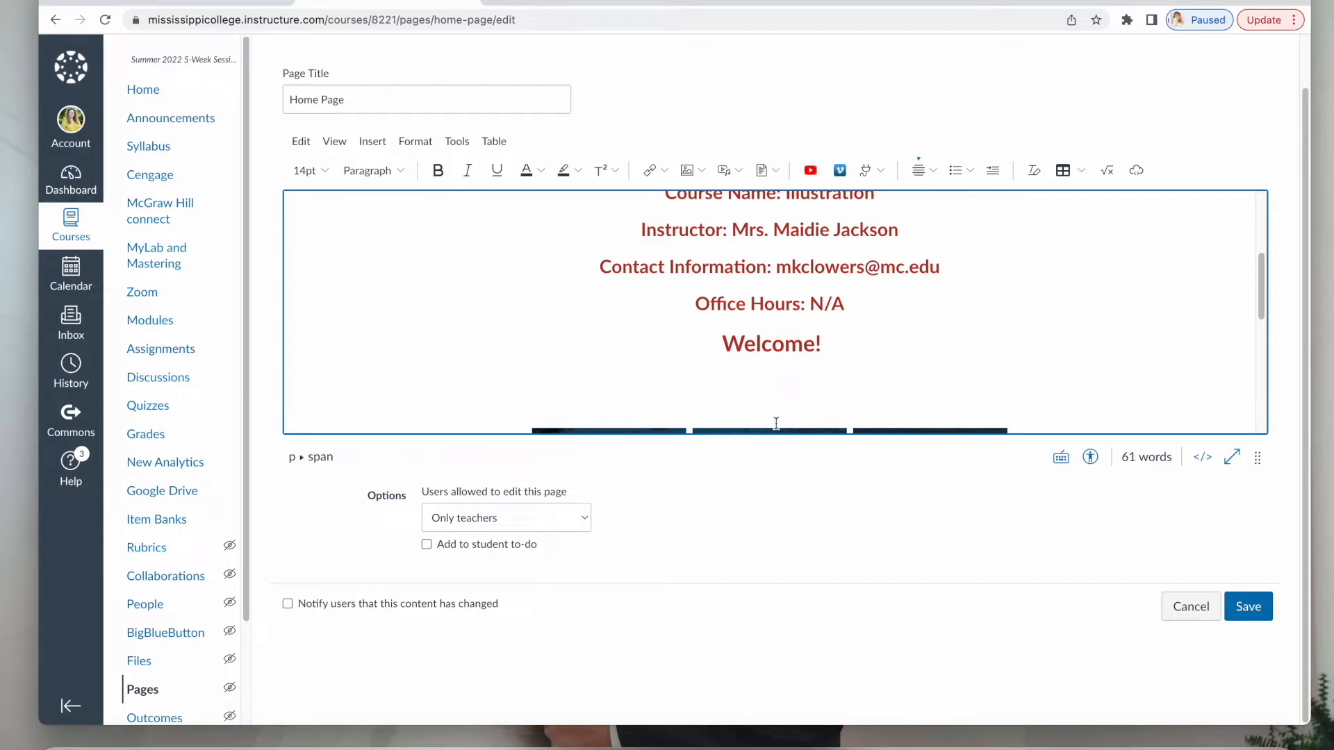
{"action": "scroll", "coordinate": [771, 423], "scroll_direction": "up", "scroll_amount": 5}
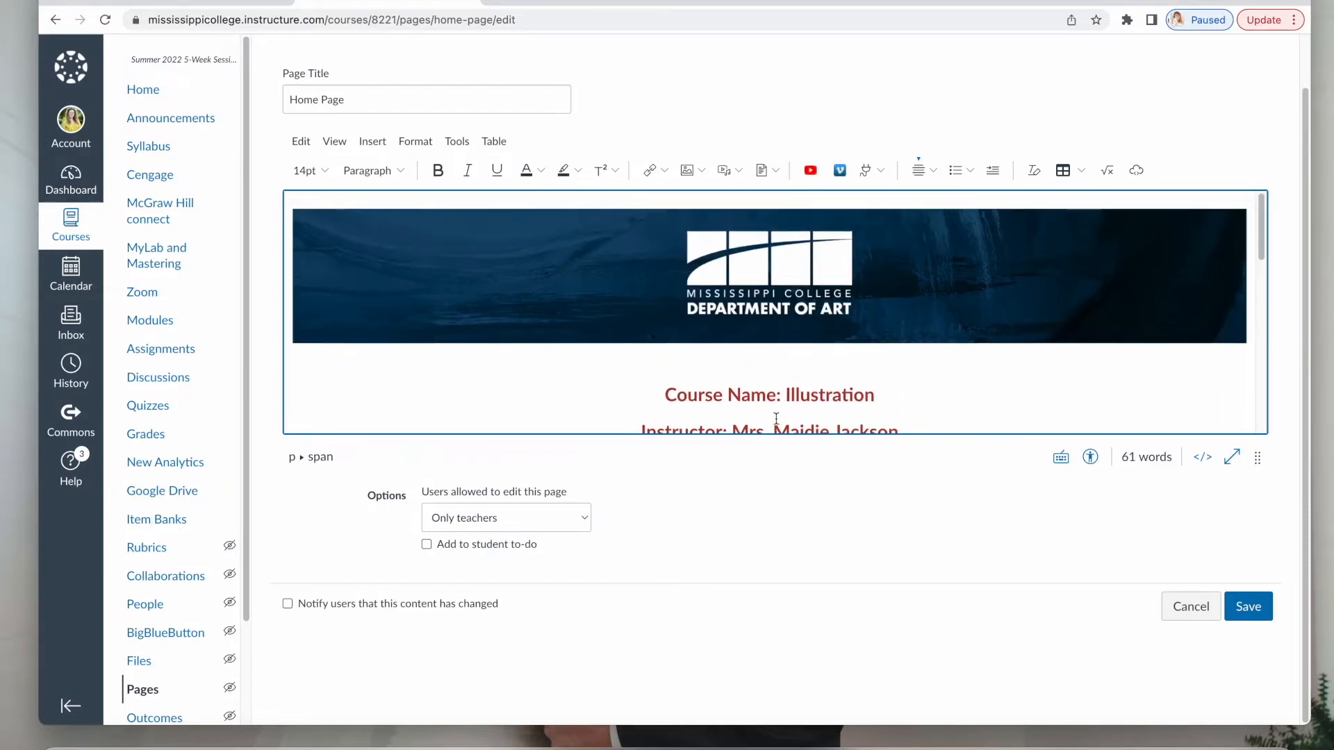
{"action": "scroll", "coordinate": [764, 414], "scroll_direction": "down", "scroll_amount": 5}
{"action": "scroll", "coordinate": [764, 413], "scroll_direction": "down", "scroll_amount": 4}
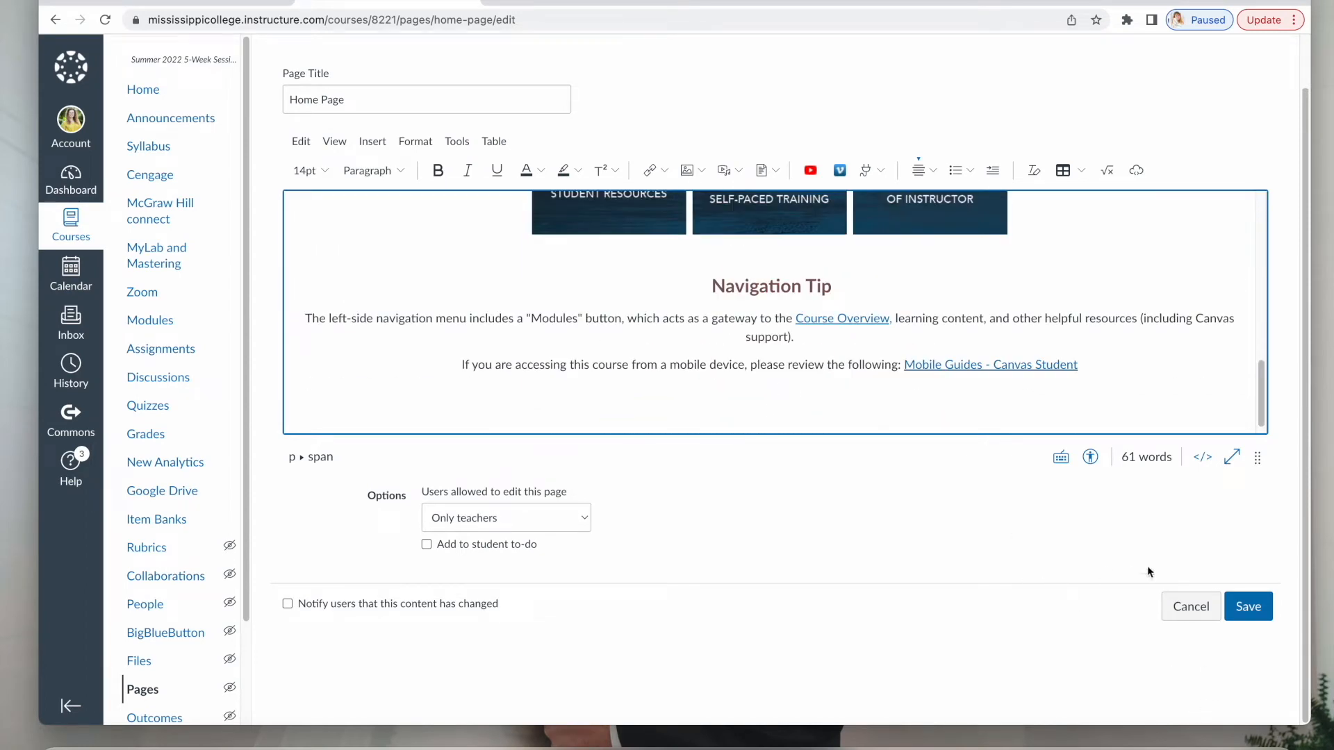
{"action": "left_click", "coordinate": [1249, 607]}
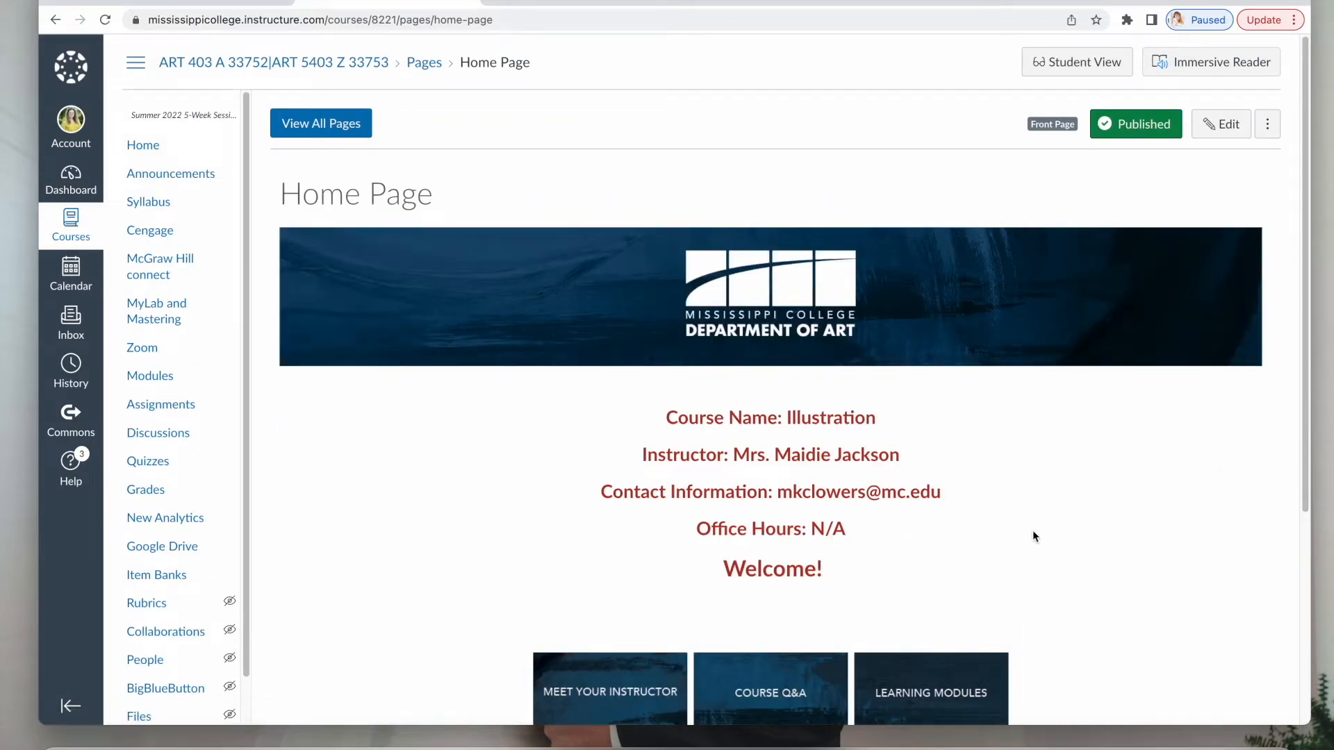
Review the saved home page, then go to the course Modules page.
{"action": "scroll", "coordinate": [1034, 536], "scroll_direction": "down", "scroll_amount": 3}
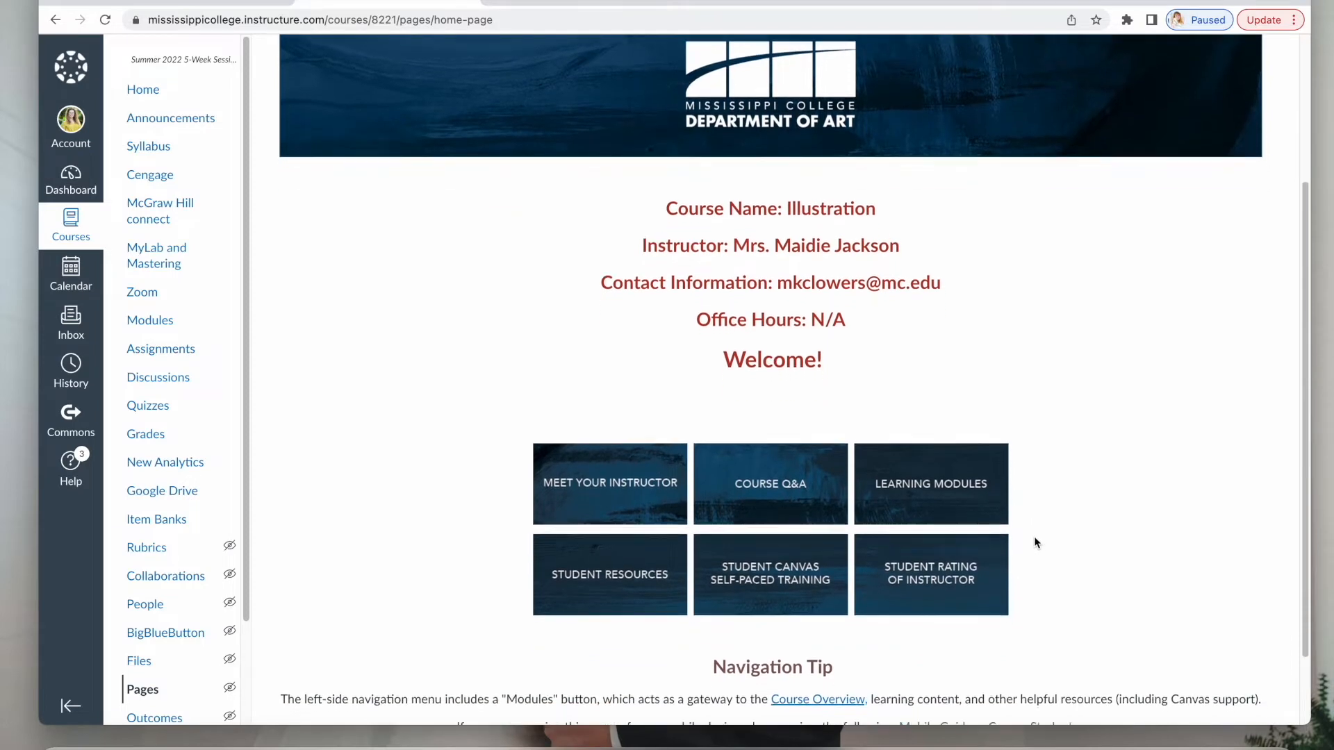
{"action": "scroll", "coordinate": [1035, 543], "scroll_direction": "down", "scroll_amount": 1}
{"action": "scroll", "coordinate": [1031, 537], "scroll_direction": "up", "scroll_amount": 4}
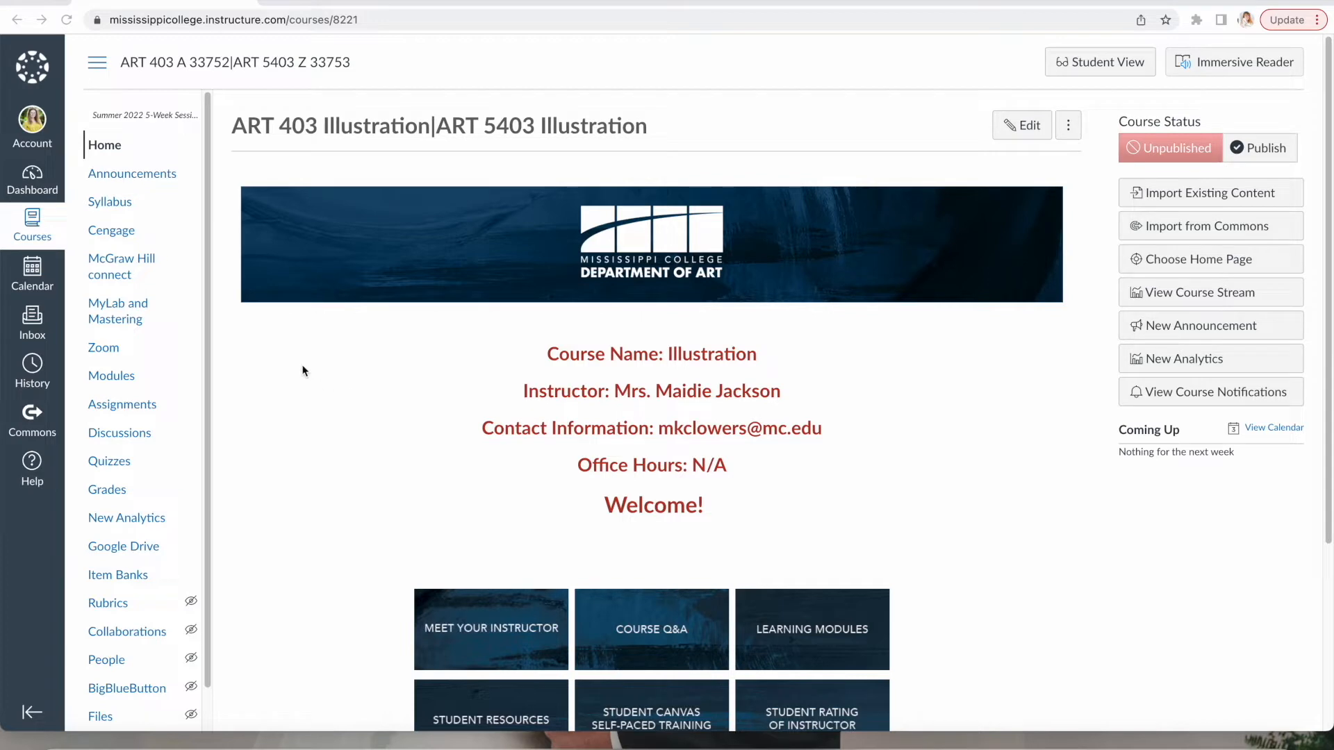
{"action": "left_click", "coordinate": [113, 379]}
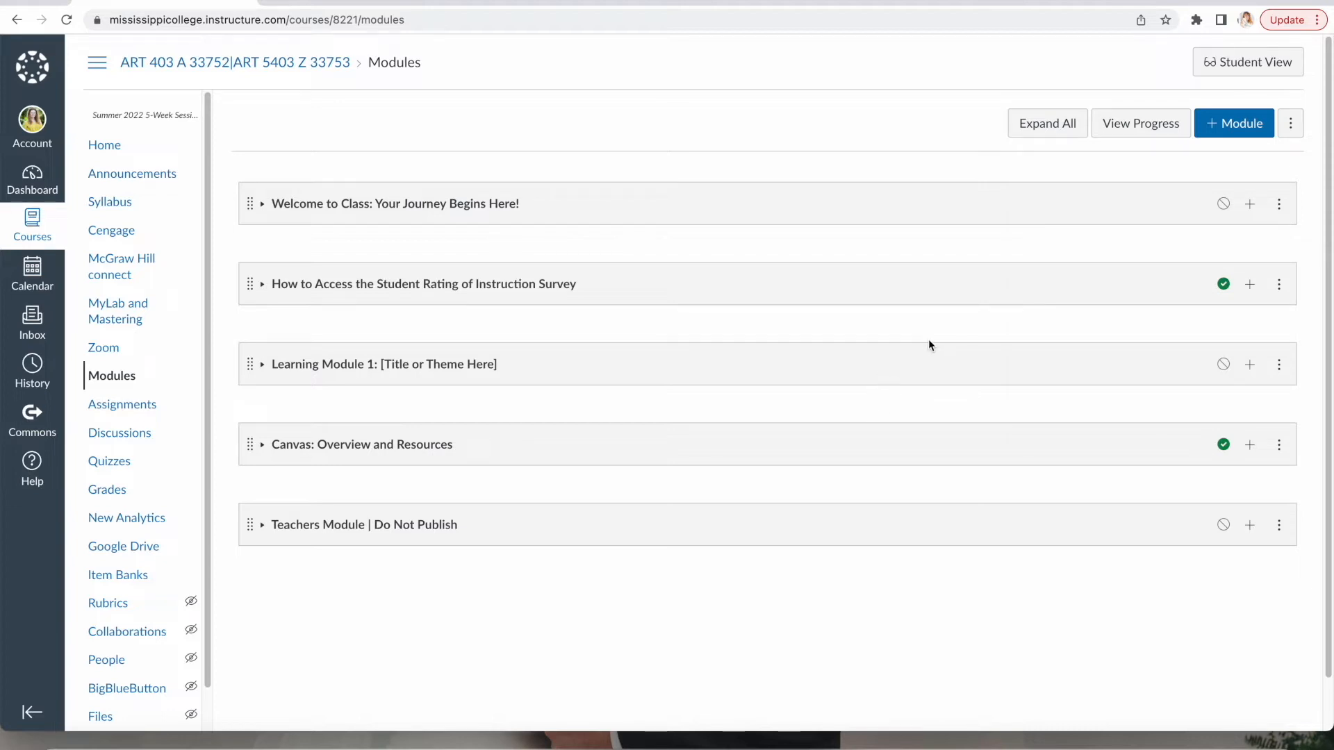
Add a new module named 'Week 1`' at the bottom of the module list.
{"action": "left_click", "coordinate": [1240, 130]}
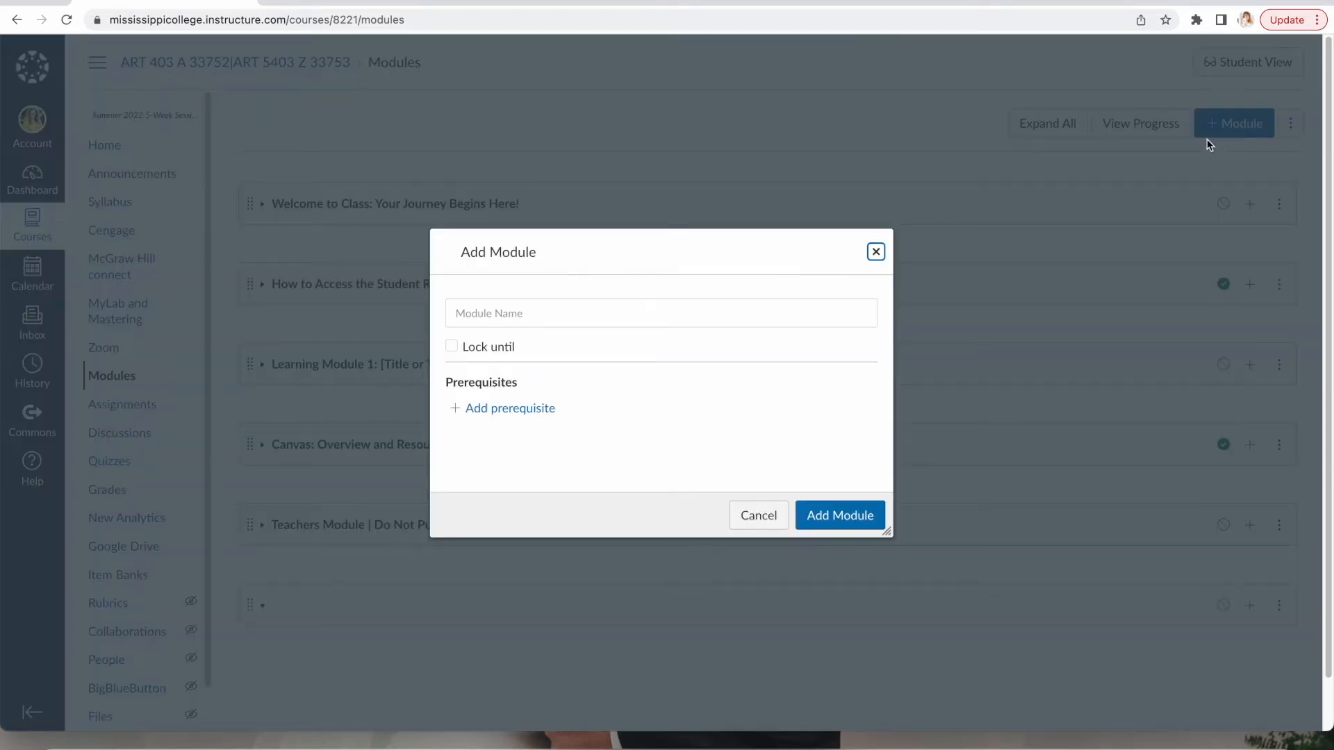
{"action": "left_click", "coordinate": [624, 320]}
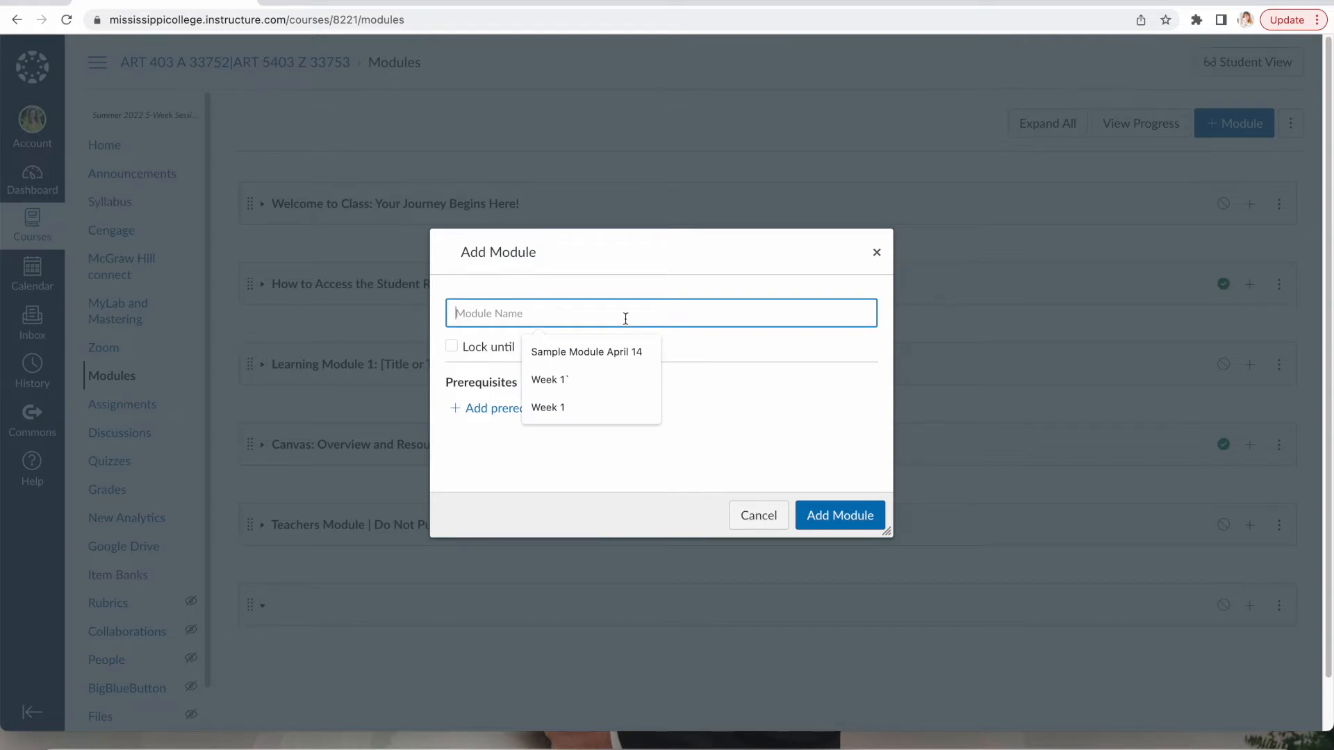
{"action": "left_click", "coordinate": [560, 384]}
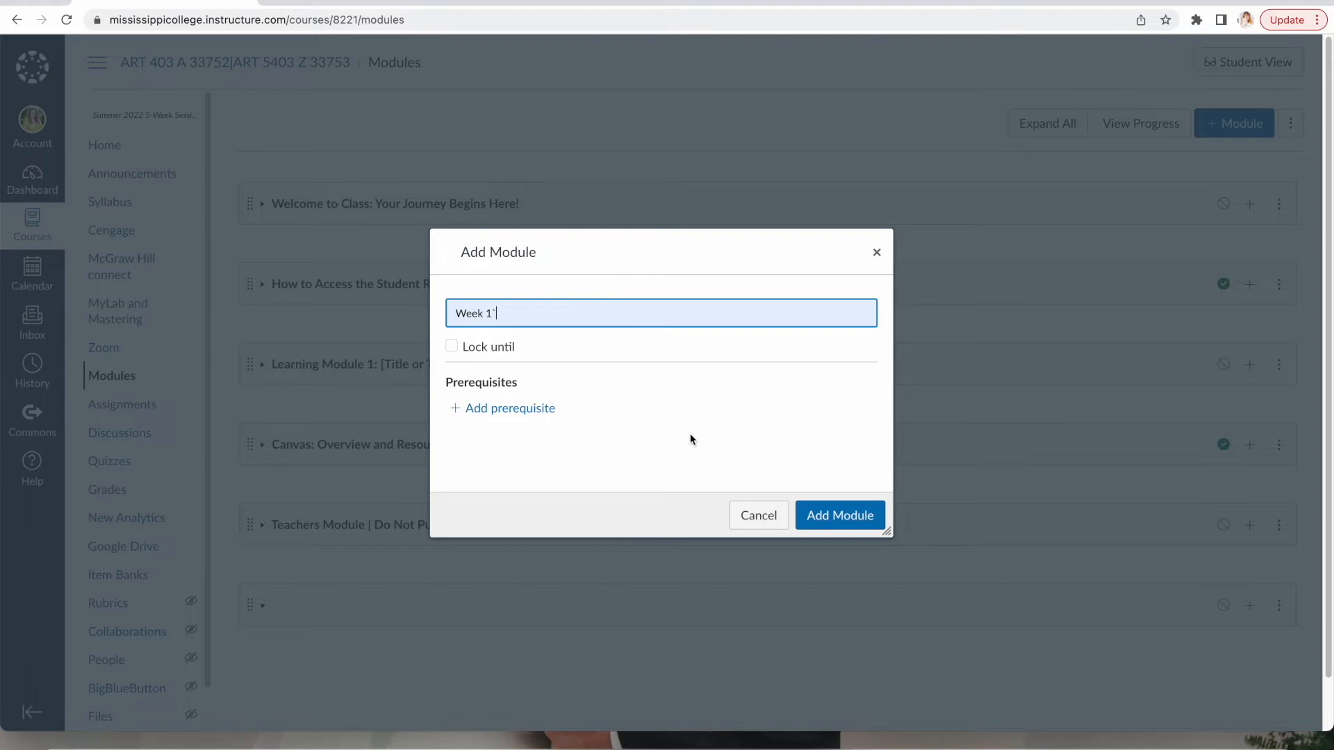
{"action": "left_click", "coordinate": [845, 526]}
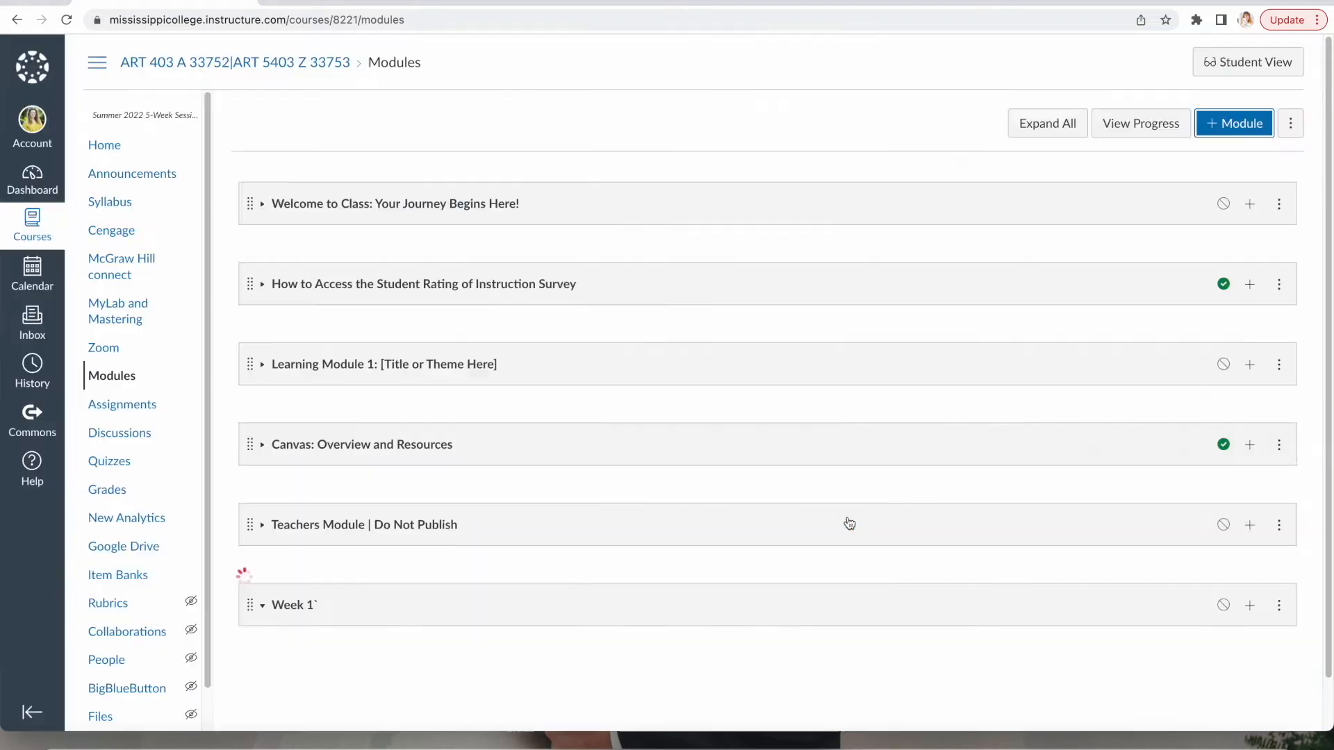
Upload The Art and Flair of Mary Blair.pptx into Week 1`, replacing the existing copy, then open Assignments.
{"action": "scroll", "coordinate": [850, 524], "scroll_direction": "down", "scroll_amount": 3}
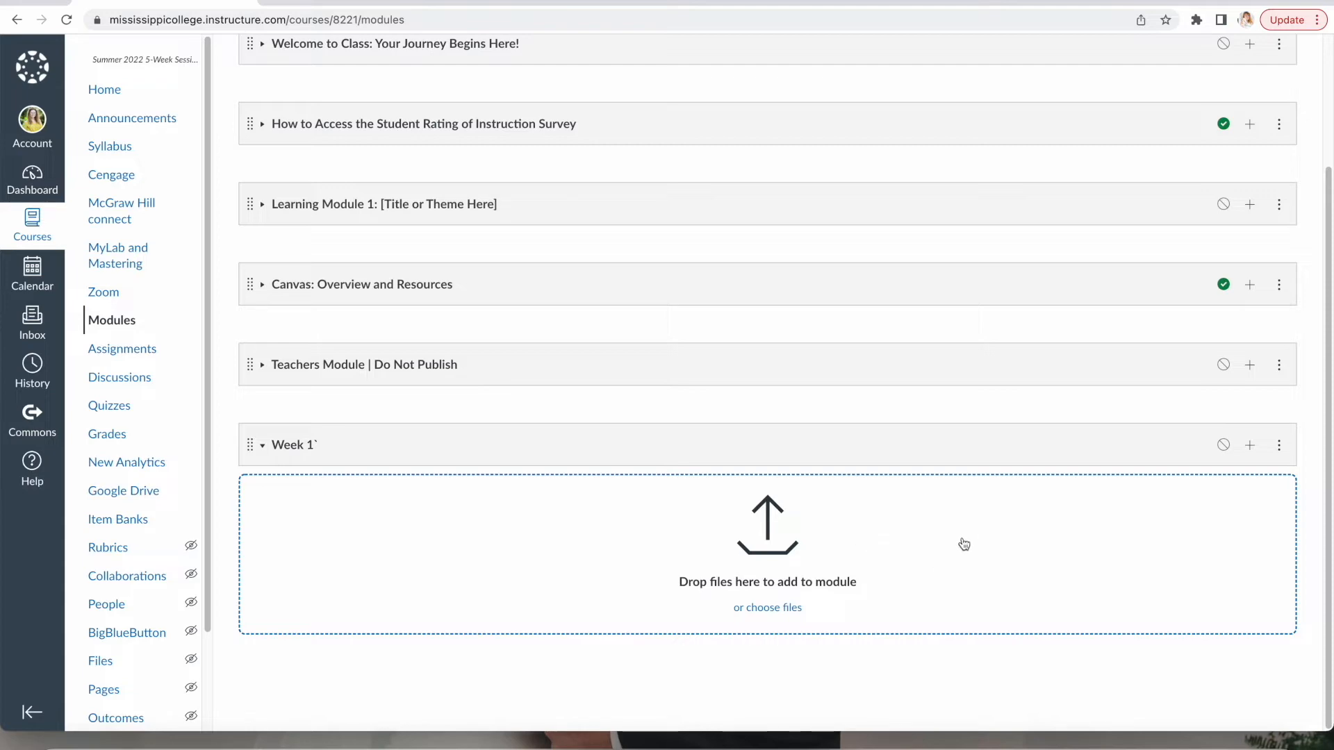
{"action": "left_click", "coordinate": [901, 541]}
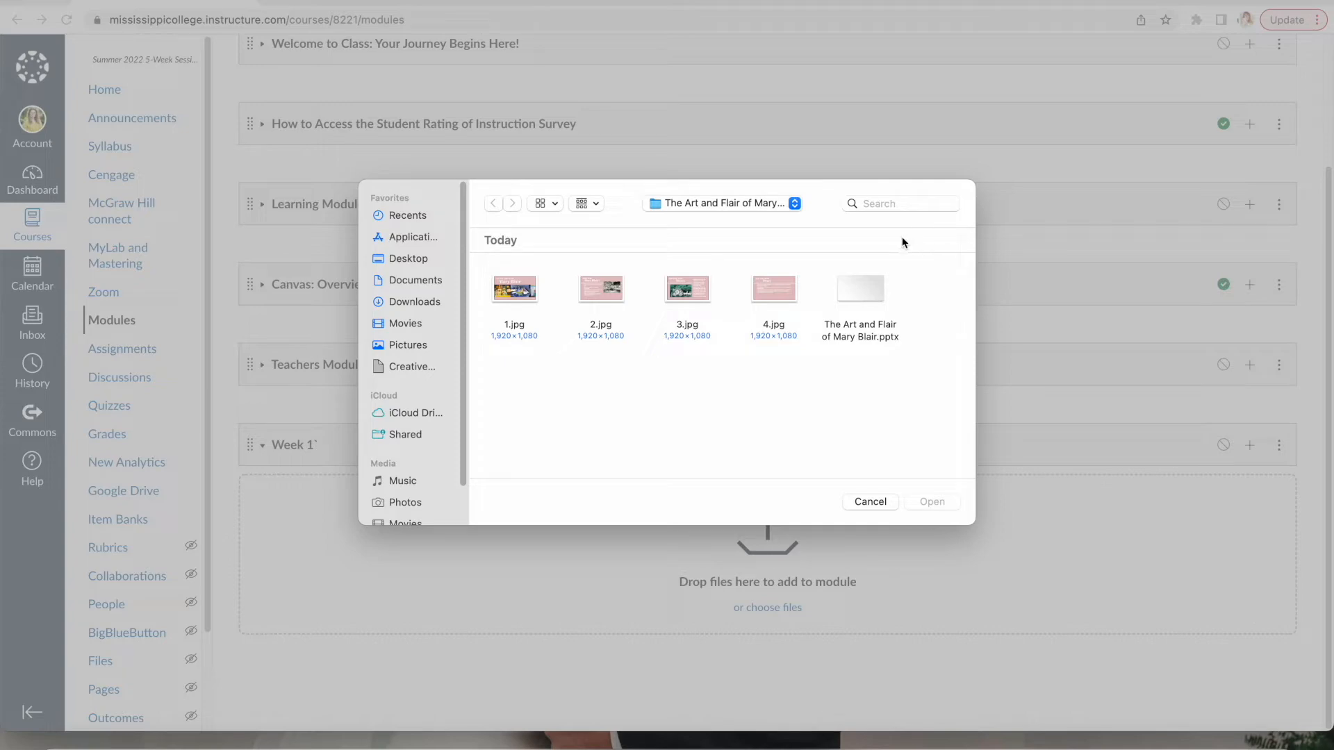
{"action": "left_click", "coordinate": [863, 286]}
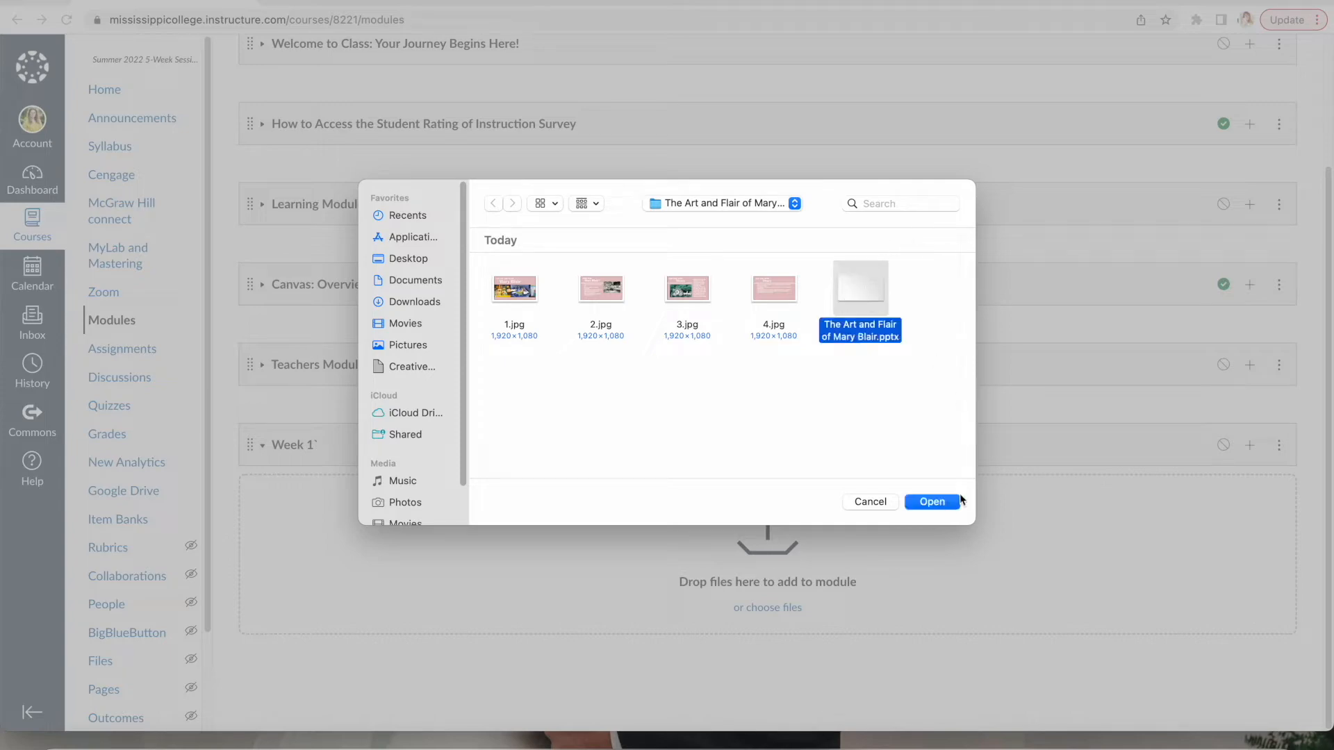
{"action": "left_click", "coordinate": [931, 502]}
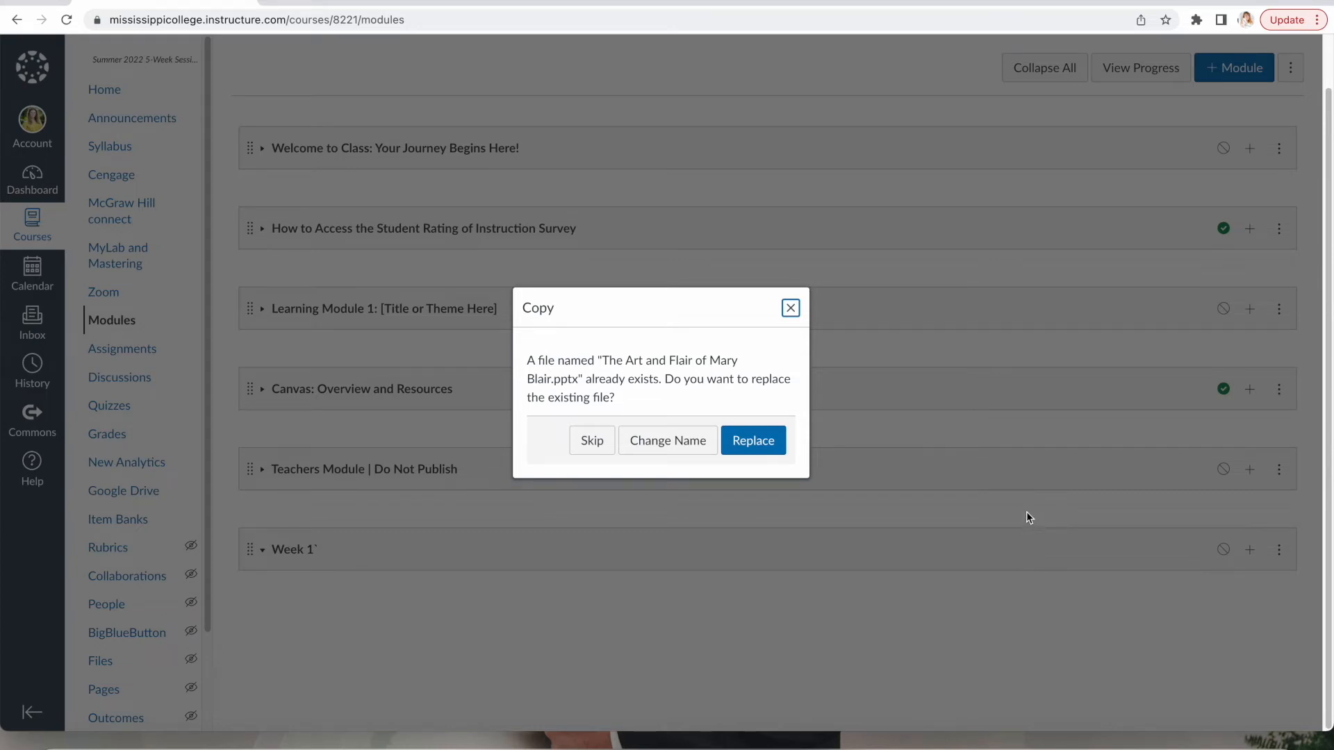
{"action": "left_click", "coordinate": [756, 442]}
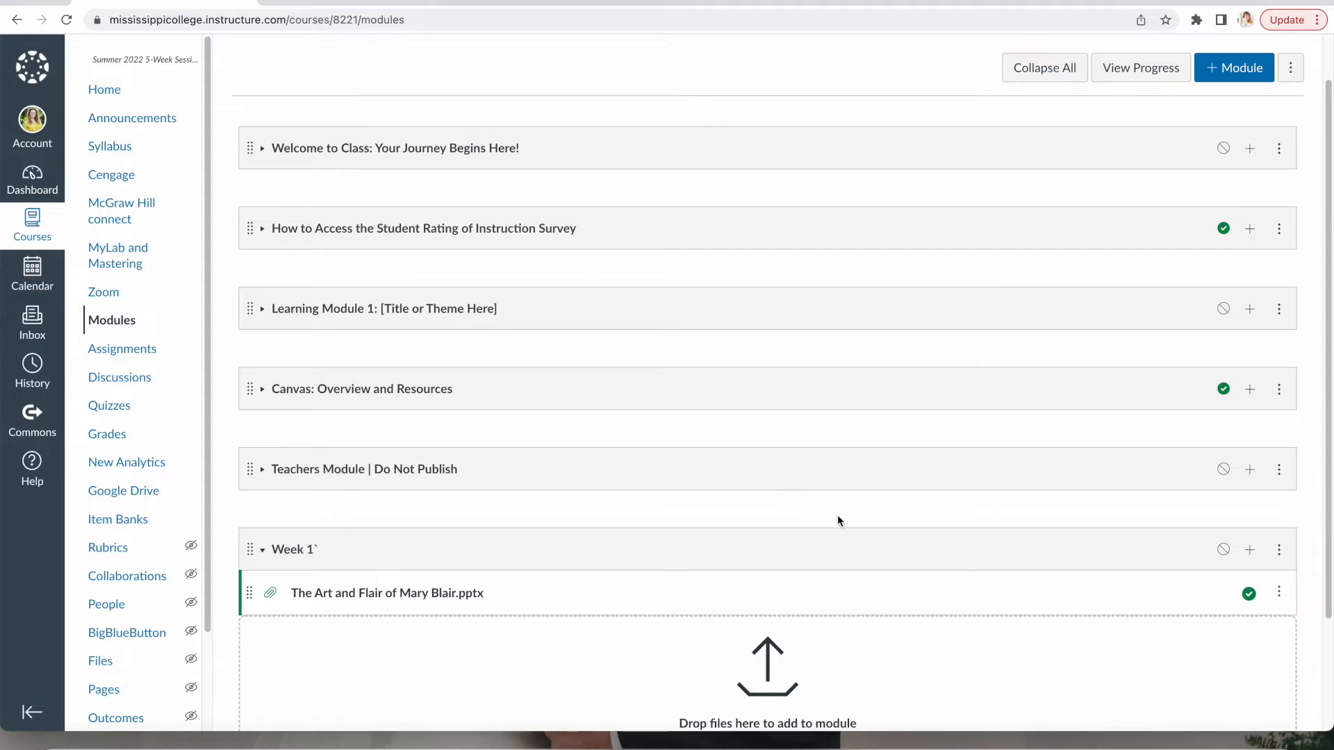
{"action": "scroll", "coordinate": [840, 524], "scroll_direction": "down", "scroll_amount": 3}
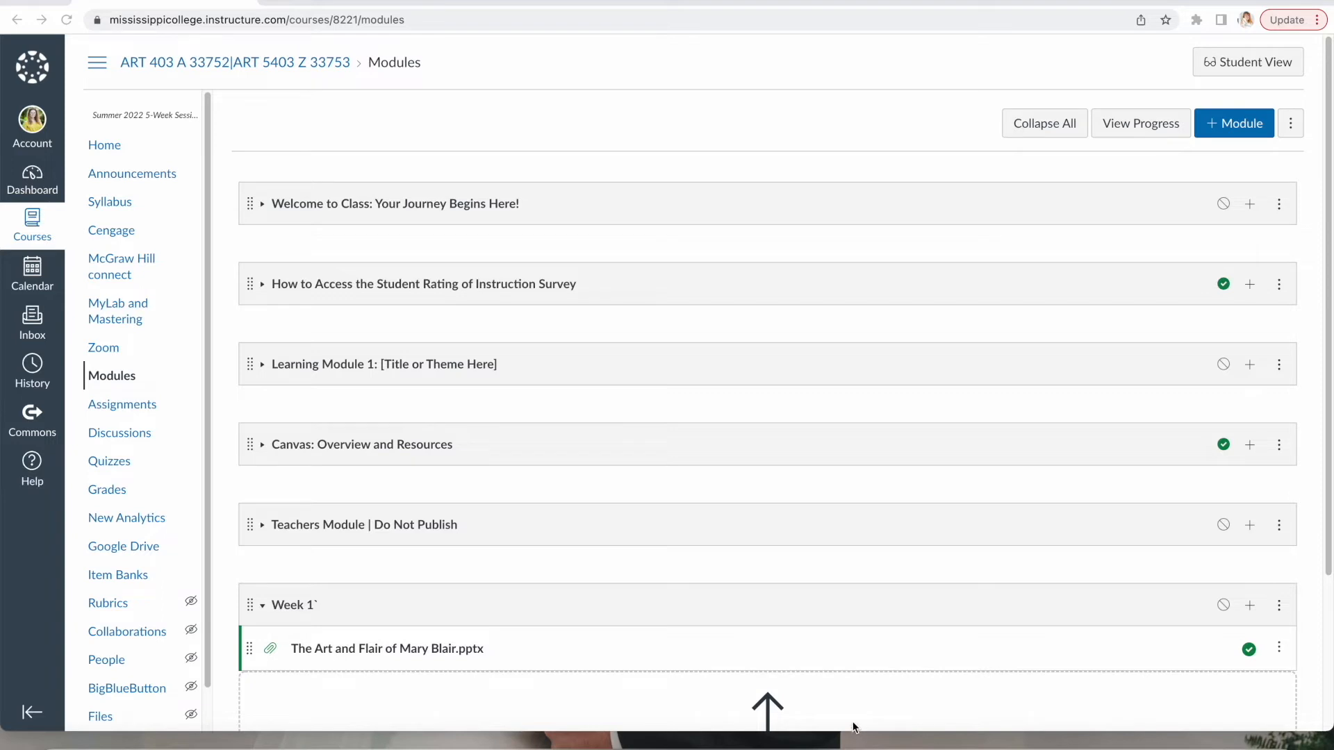
{"action": "left_click", "coordinate": [134, 406]}
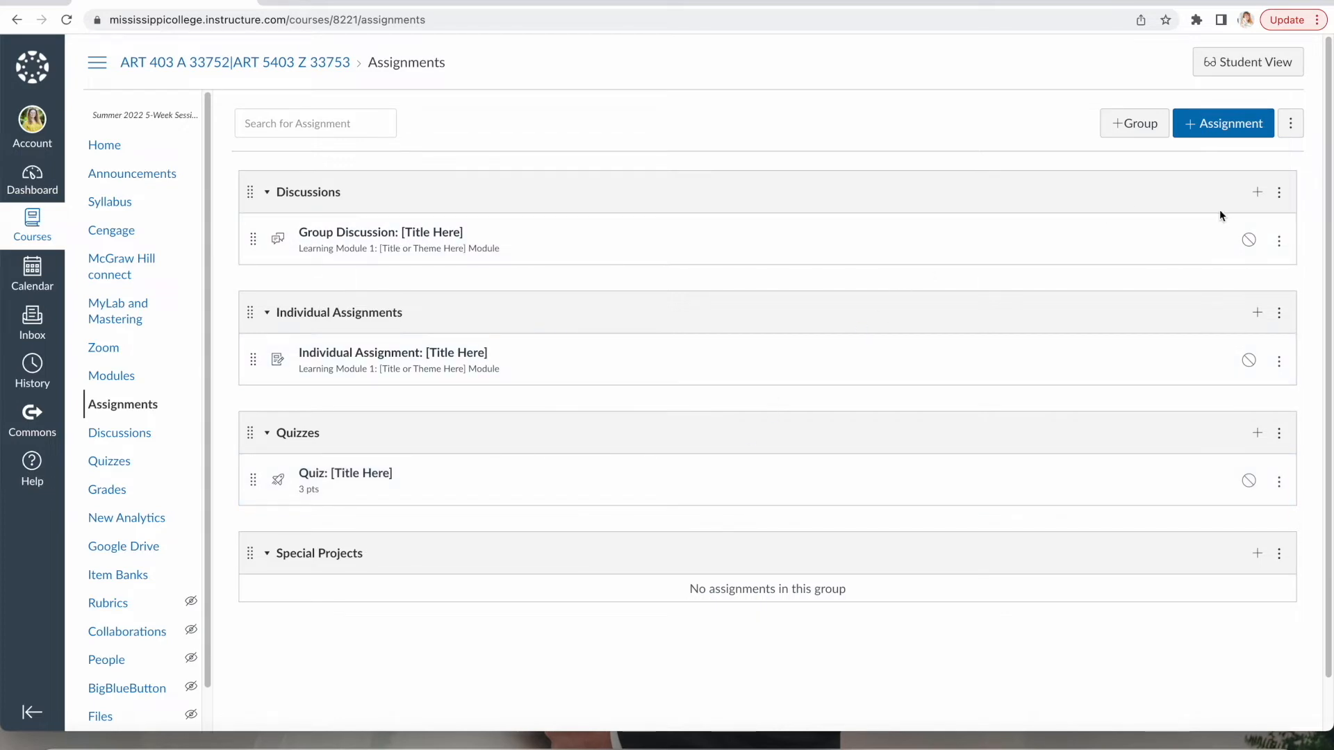
Add a Discussion-type item named 'Mary Blair Discussion' to the Discussions group.
{"action": "left_click", "coordinate": [1255, 197]}
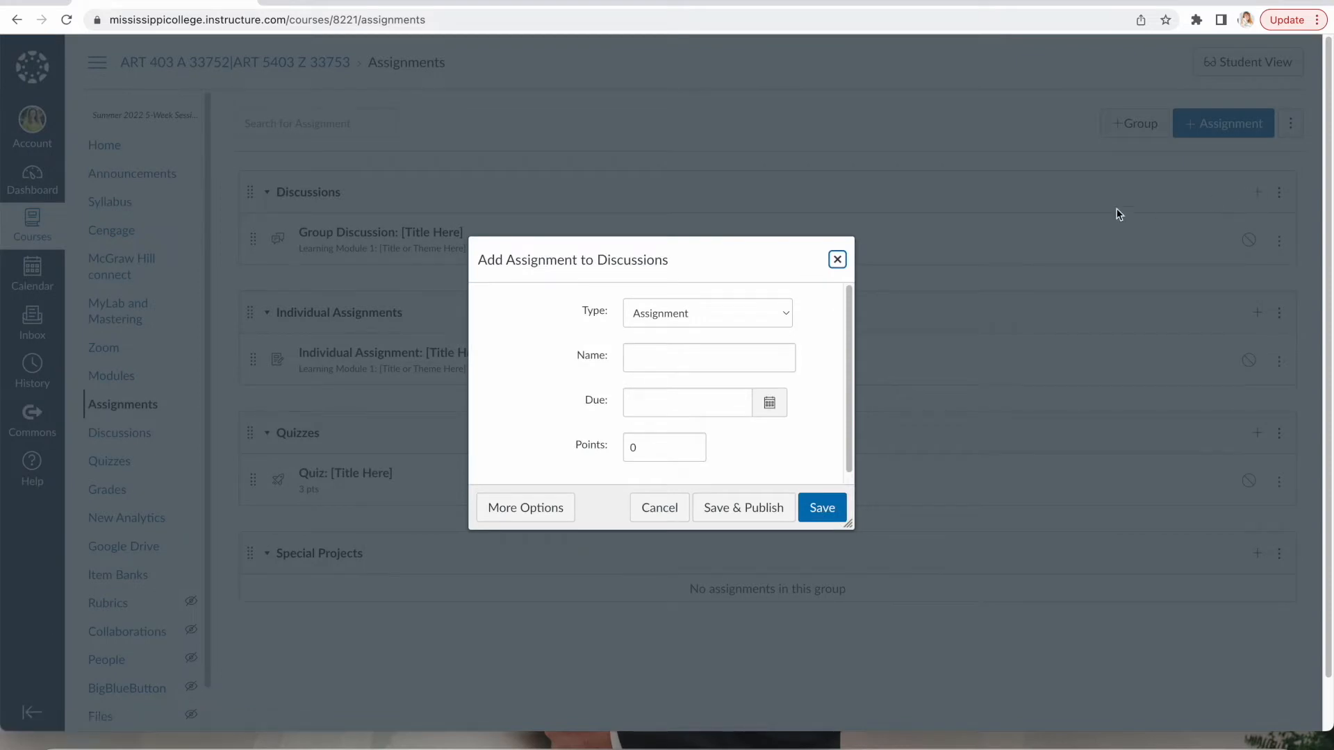
{"action": "left_click", "coordinate": [785, 314]}
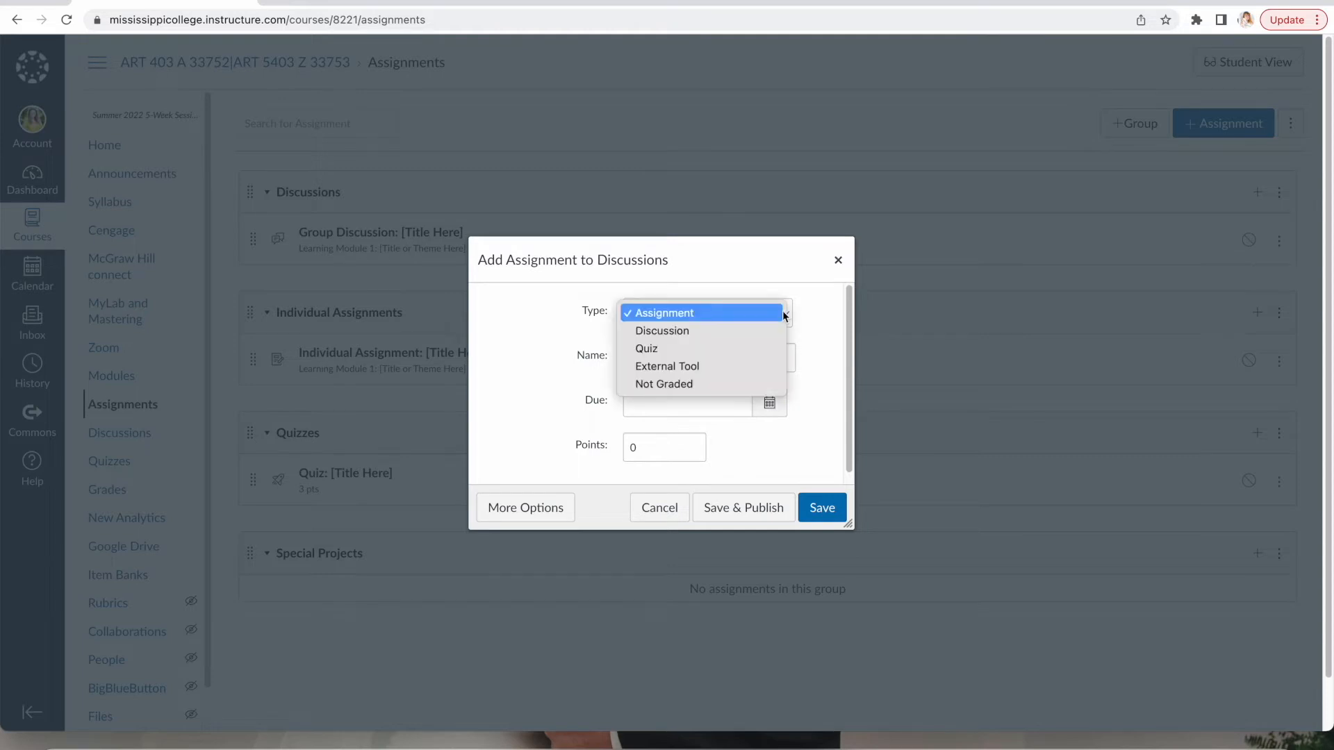
{"action": "left_click", "coordinate": [713, 331]}
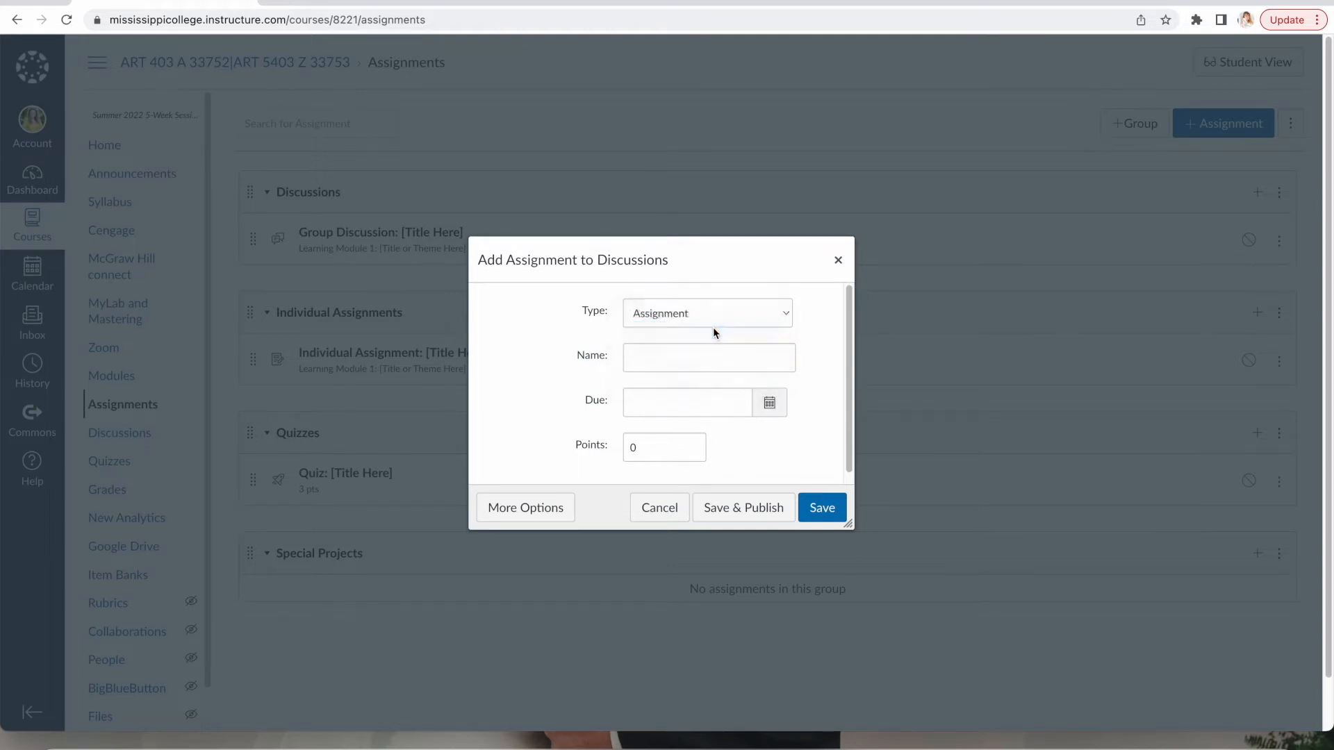
{"action": "left_click", "coordinate": [663, 359]}
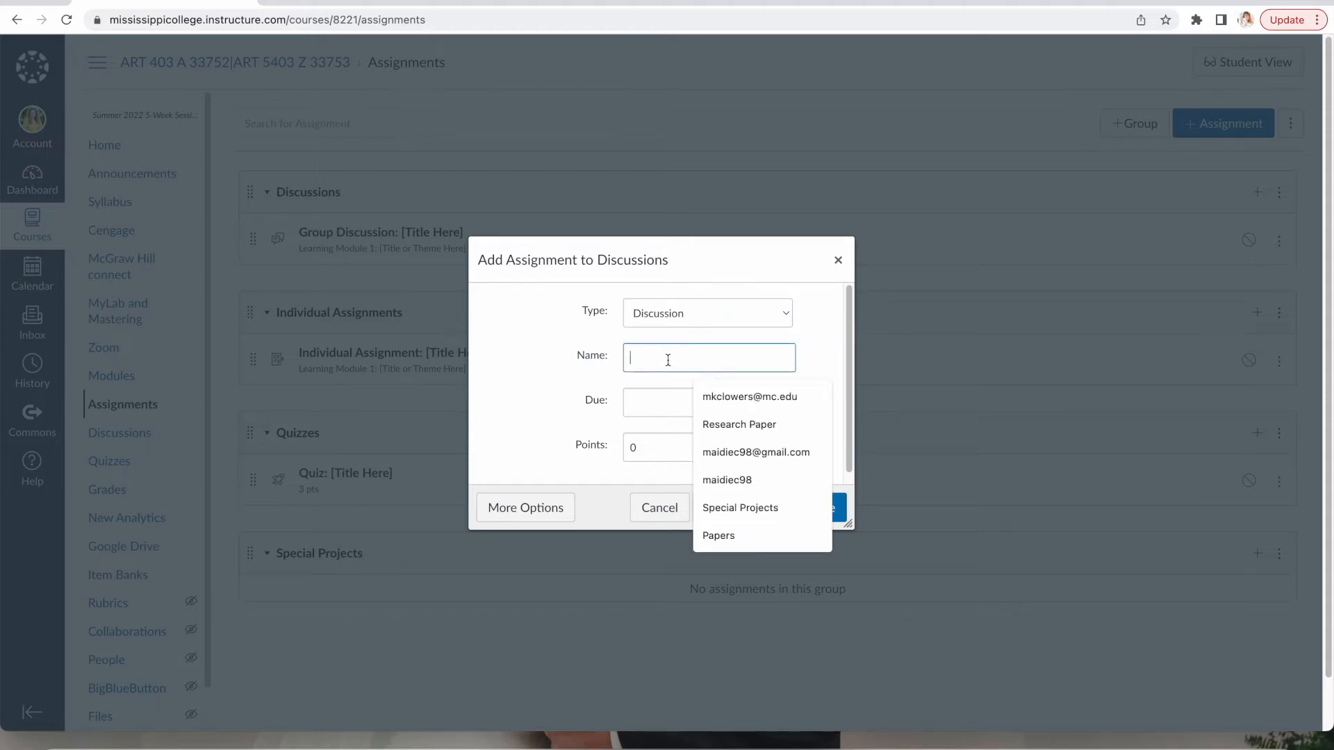
{"action": "type", "text": "Mary Blair Disuc="}
{"action": "key", "text": "BackSpace"}
{"action": "key", "text": "BackSpace"}
{"action": "key", "text": "BackSpace"}
{"action": "key", "text": "BackSpace"}
{"action": "type", "text": "s"}
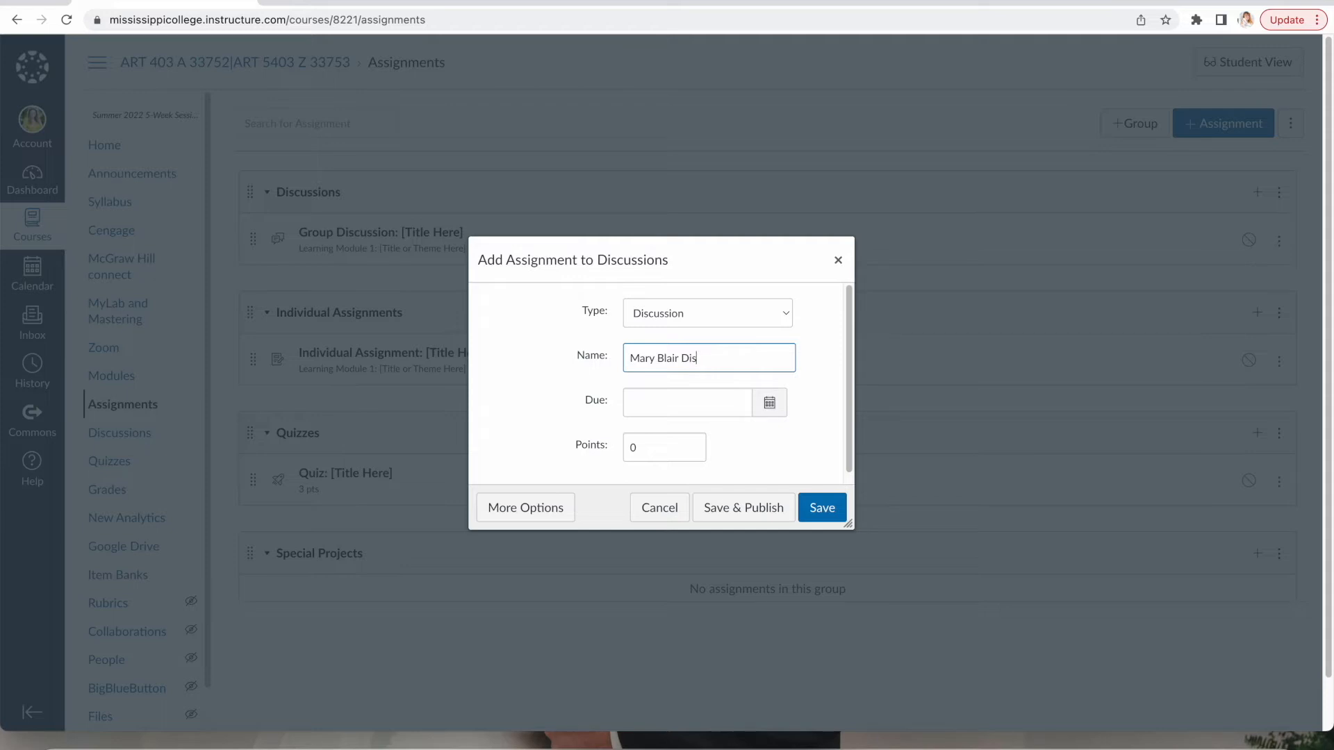
{"action": "type", "text": "cussion"}
Set its due date to Jul 8, 2022 and points to 100, then save.
{"action": "left_click", "coordinate": [771, 405]}
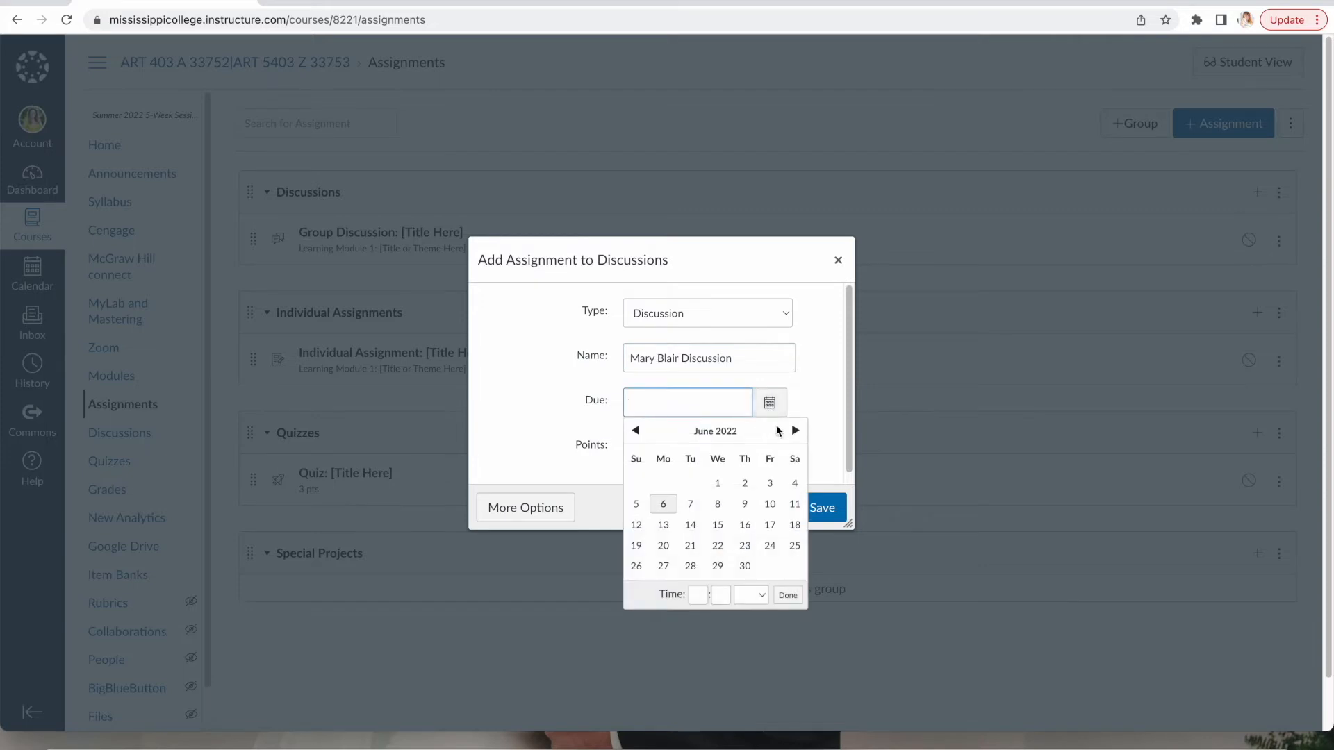
{"action": "left_click", "coordinate": [795, 432]}
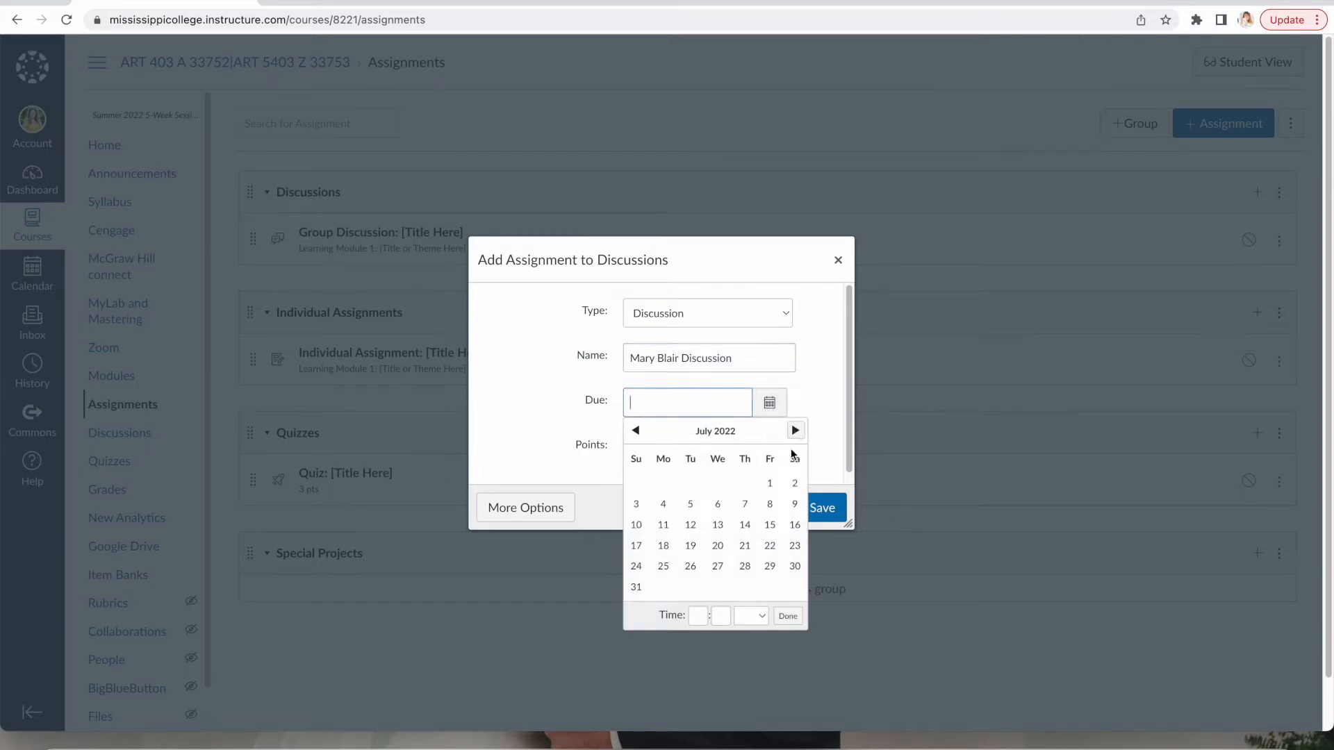
{"action": "left_click", "coordinate": [768, 505]}
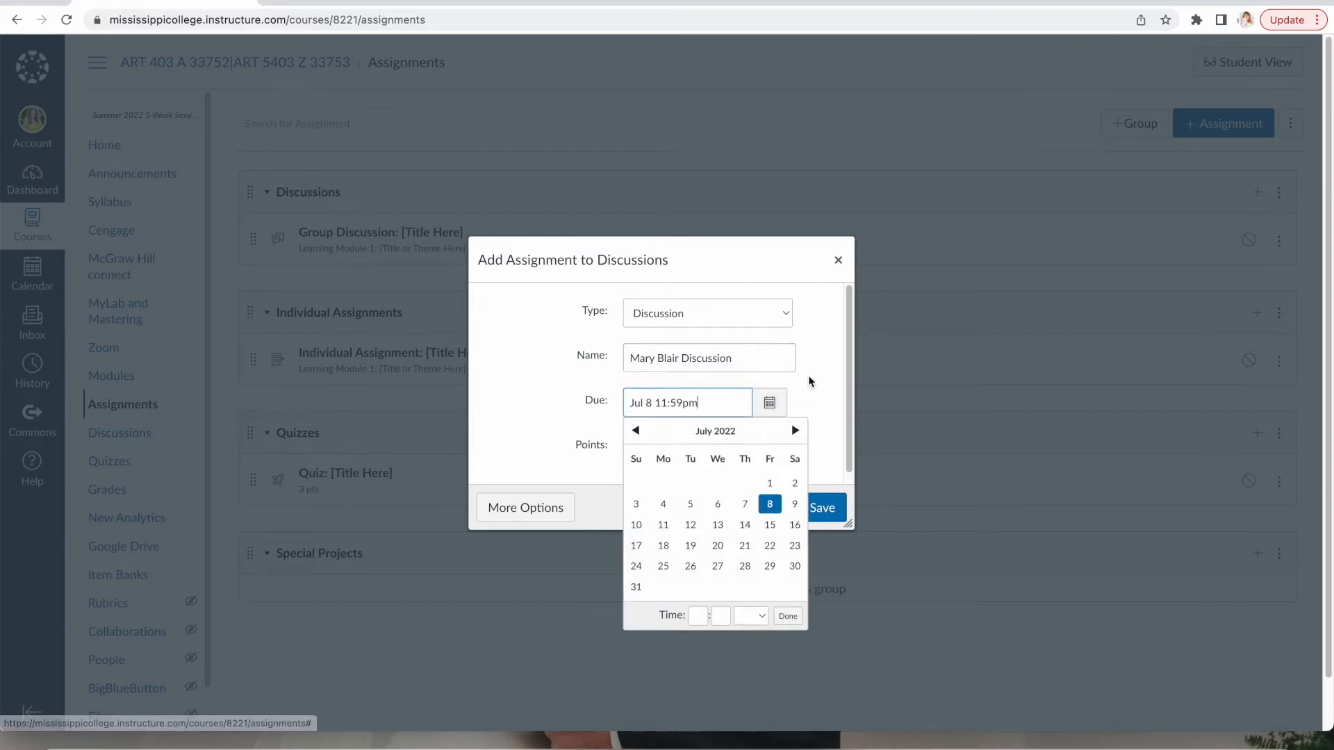
{"action": "left_click", "coordinate": [789, 617]}
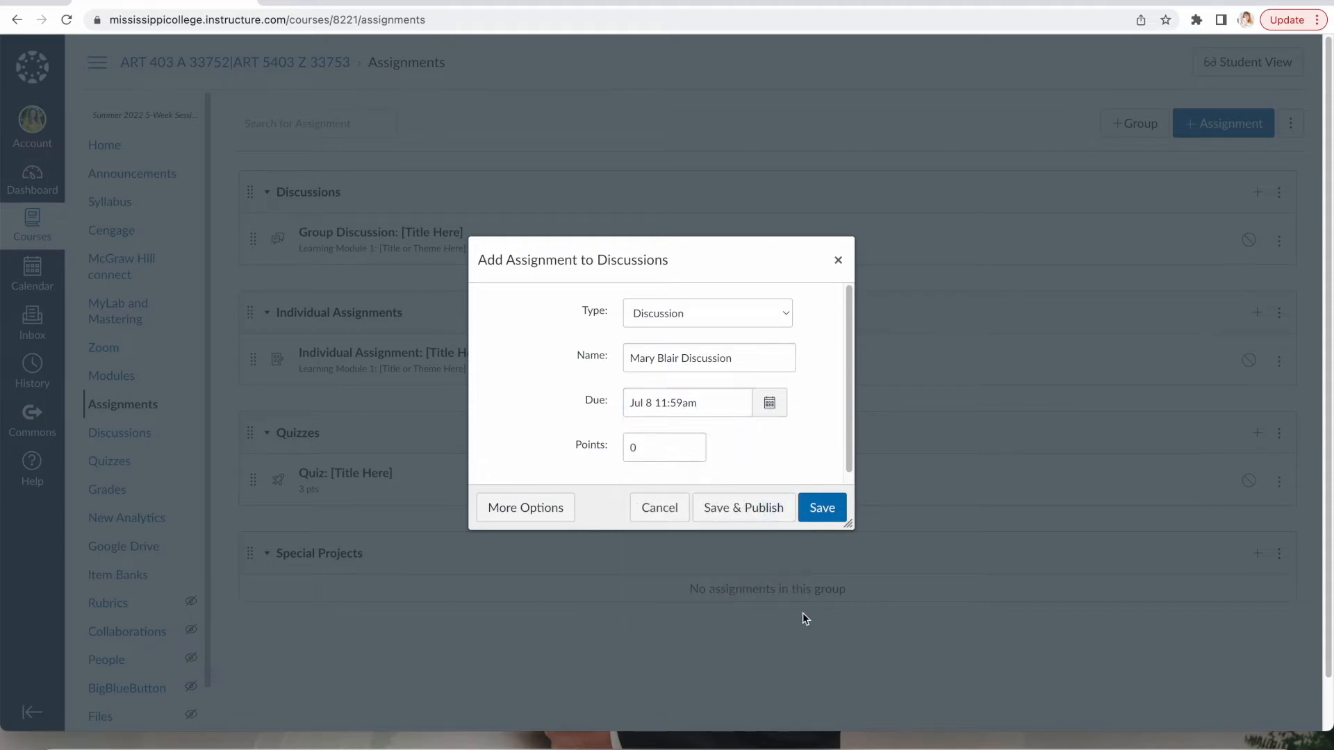
{"action": "left_click_drag", "start_coordinate": [661, 449], "coordinate": [607, 453]}
{"action": "type", "text": "100"}
{"action": "left_click", "coordinate": [827, 514]}
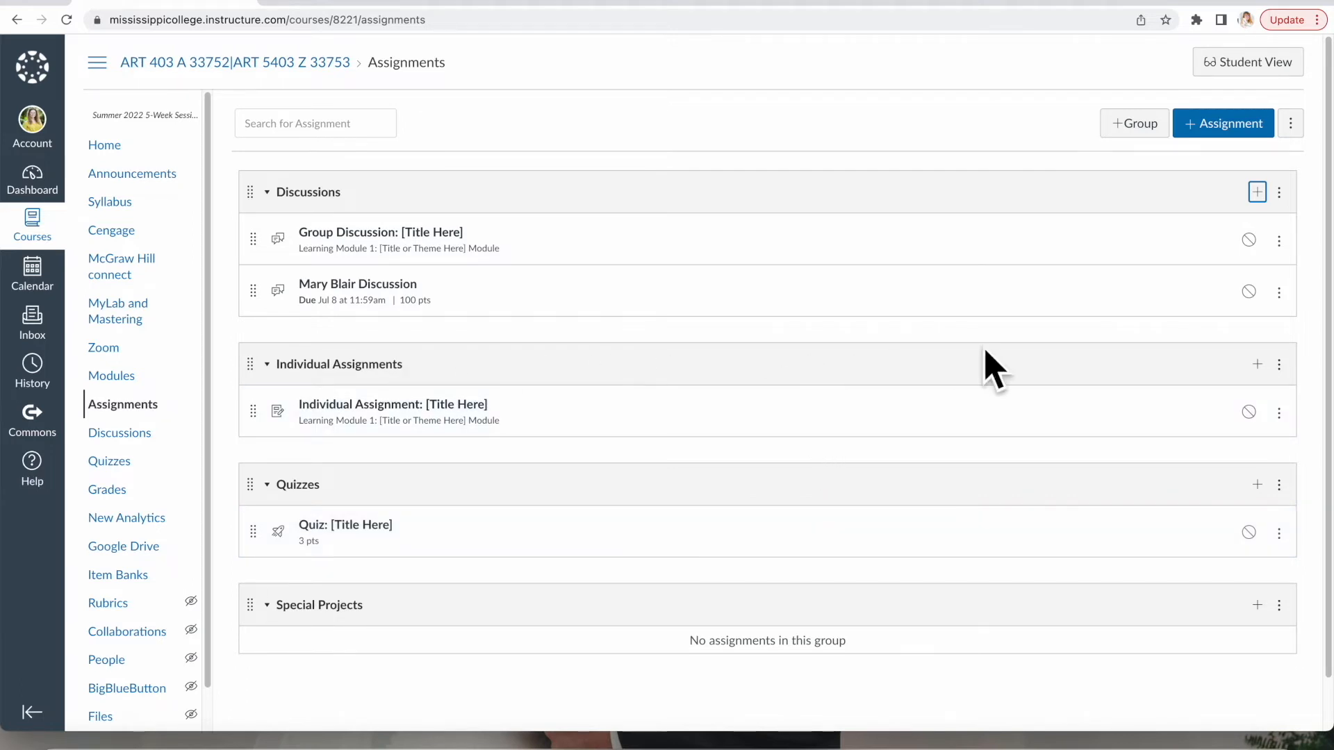
Add a regular assignment named 'Gouache Project' to Individual Assignments.
{"action": "left_click", "coordinate": [1257, 366]}
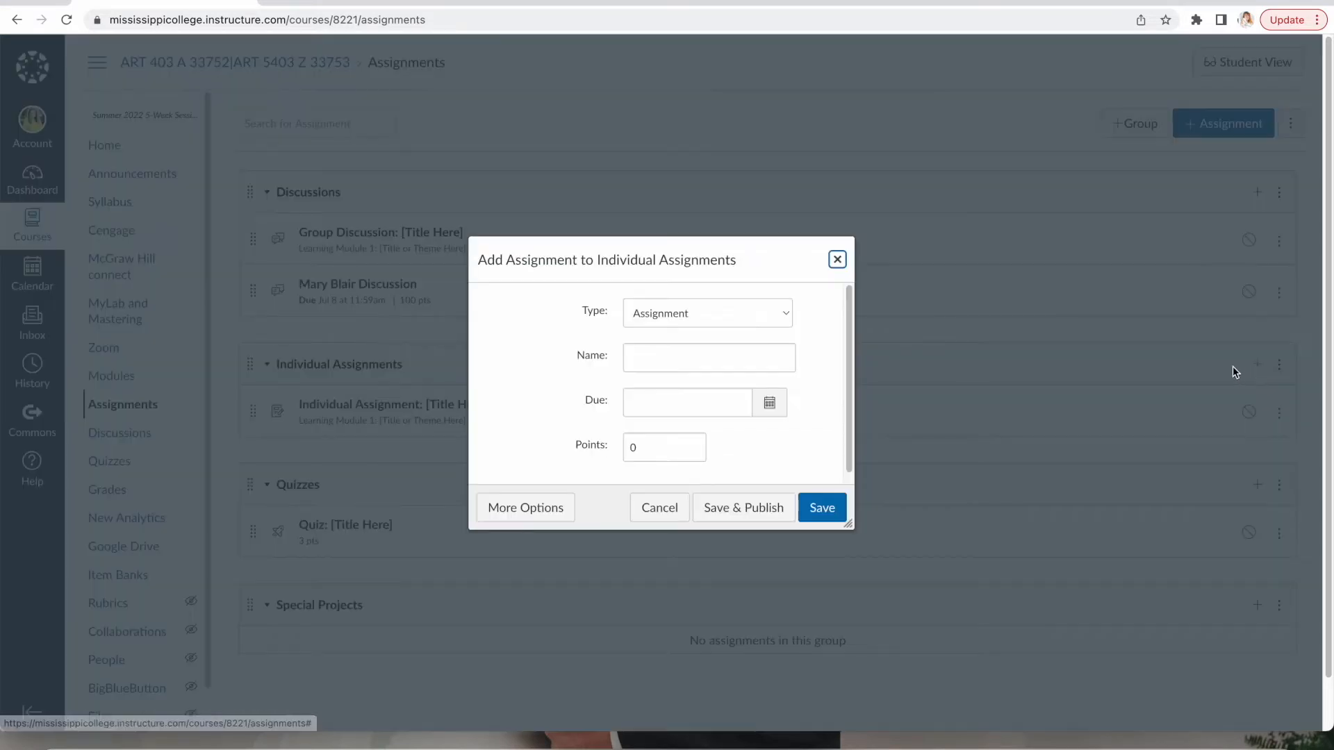
{"action": "left_click", "coordinate": [790, 308]}
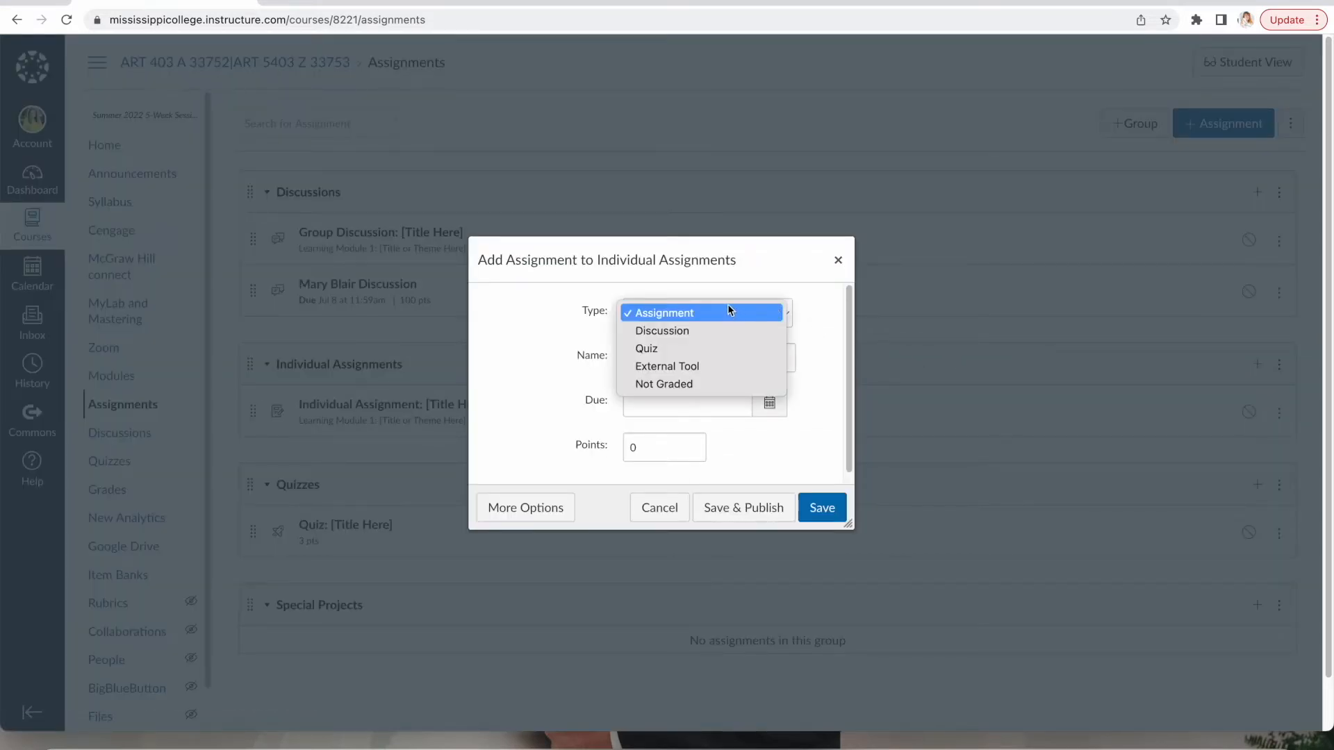
{"action": "left_click", "coordinate": [697, 313]}
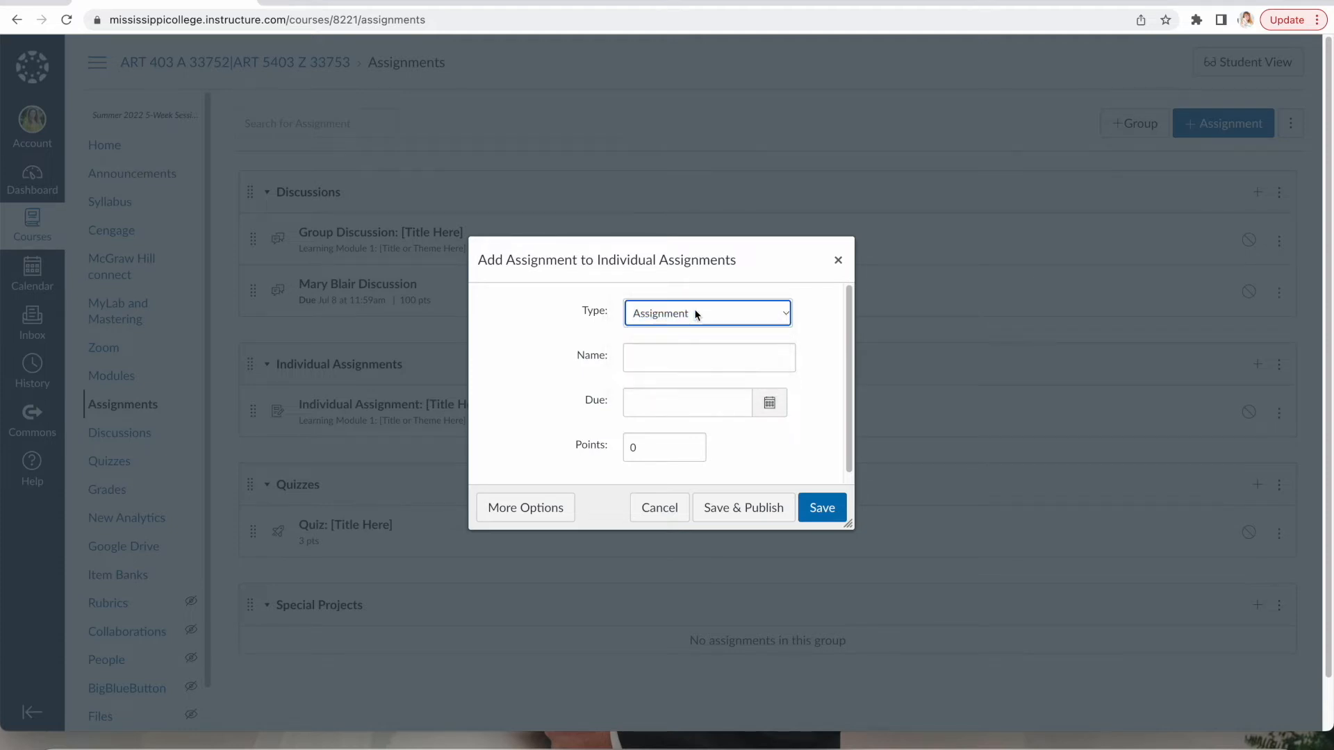
{"action": "left_click", "coordinate": [647, 364]}
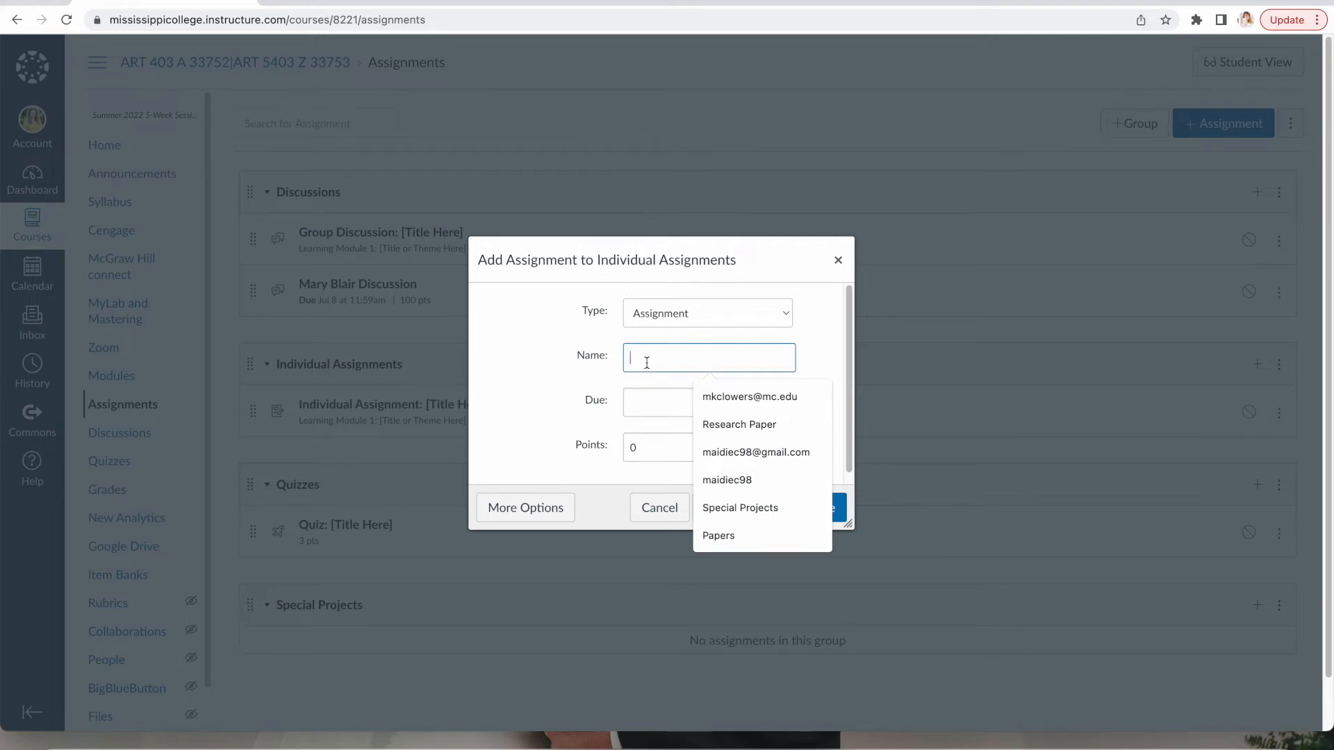
{"action": "type", "text": "Gouache Project"}
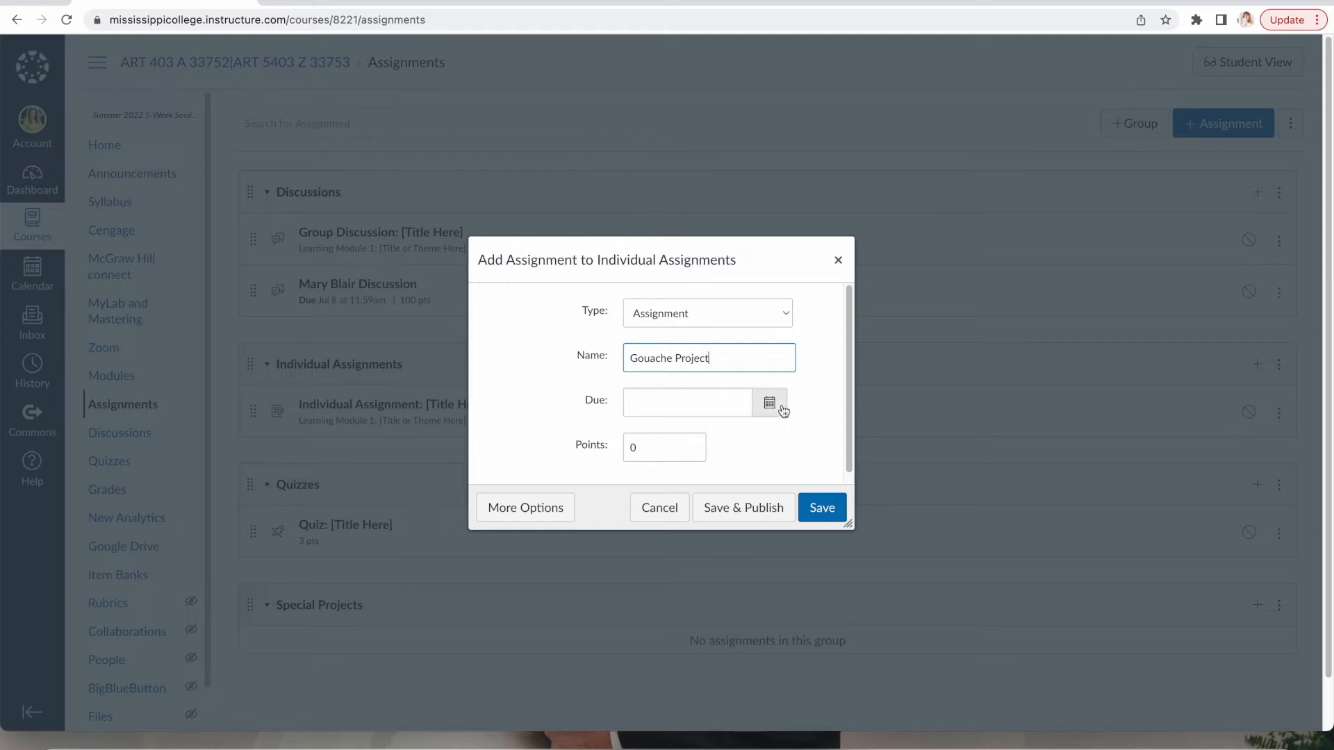
Give Gouache Project a Jul 8, 2022 due date and 100 points, and save it.
{"action": "left_click", "coordinate": [771, 405]}
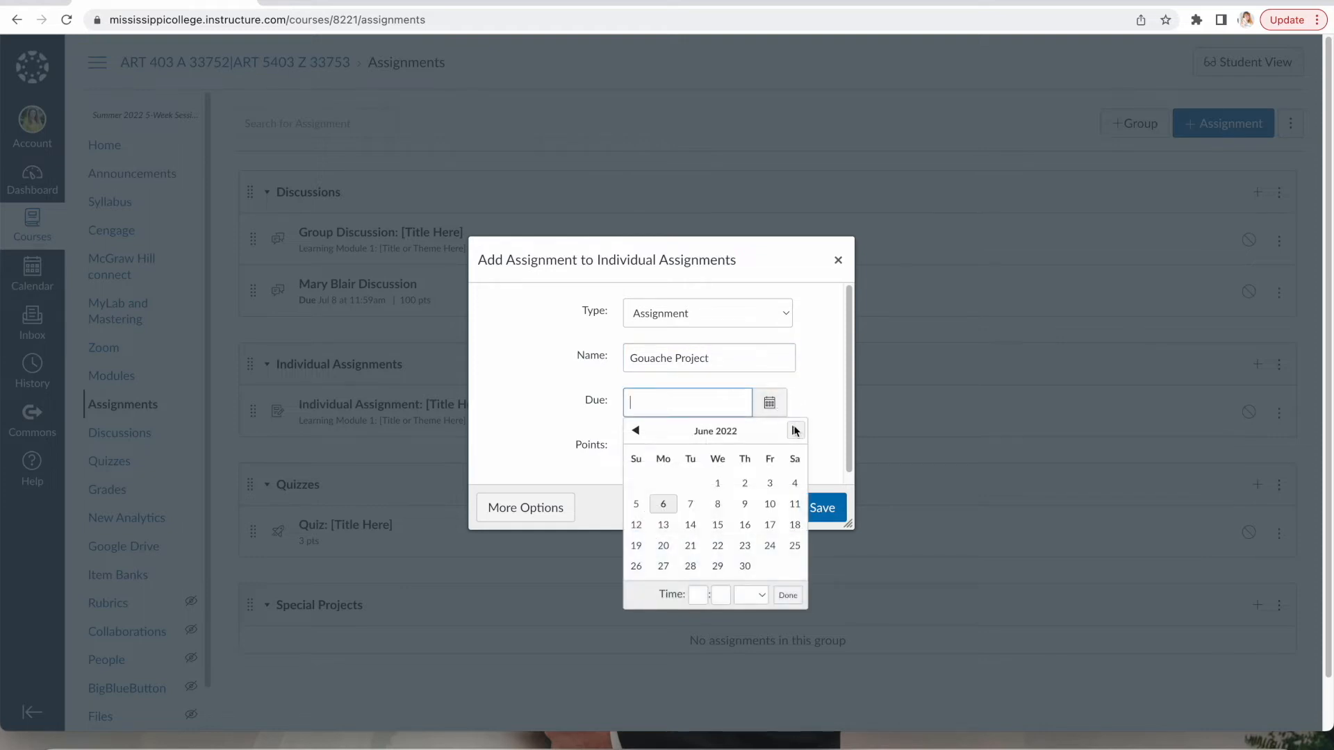
{"action": "left_click", "coordinate": [794, 431]}
{"action": "left_click", "coordinate": [771, 505]}
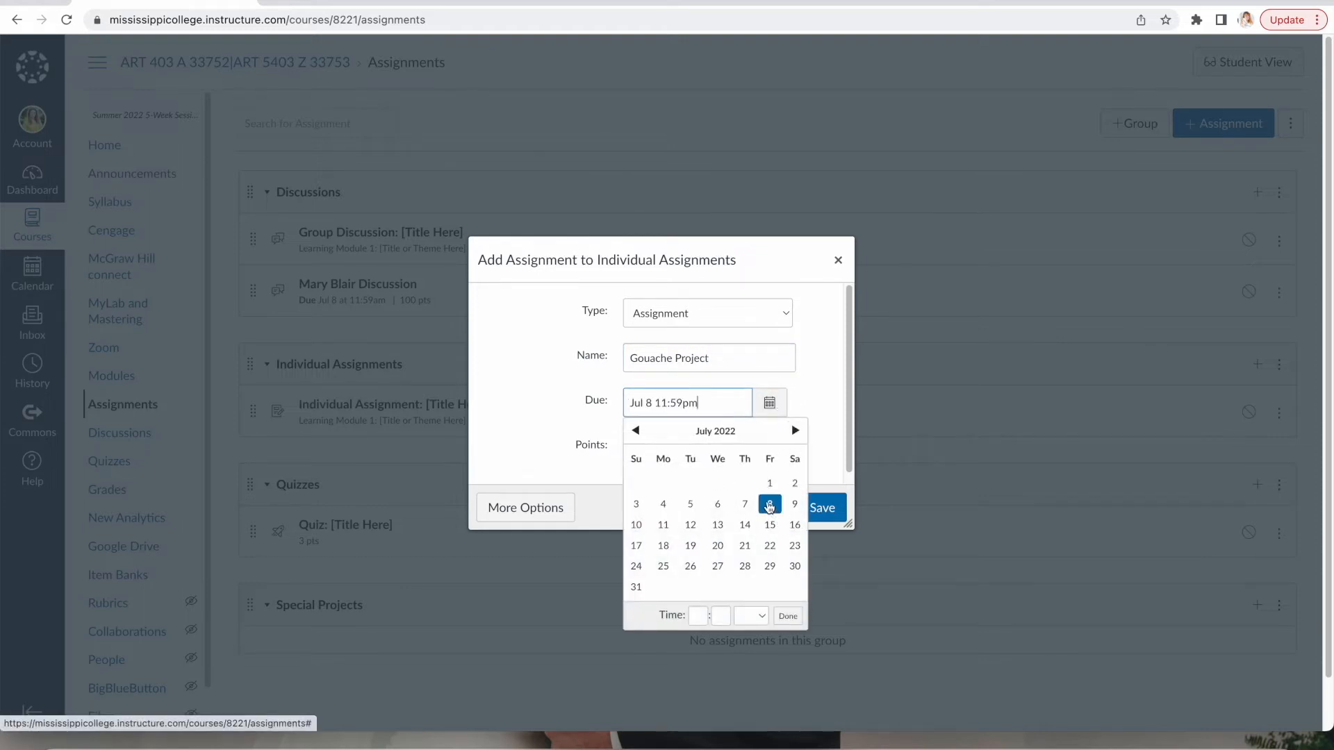
{"action": "left_click", "coordinate": [787, 615]}
{"action": "double_click", "coordinate": [672, 447]}
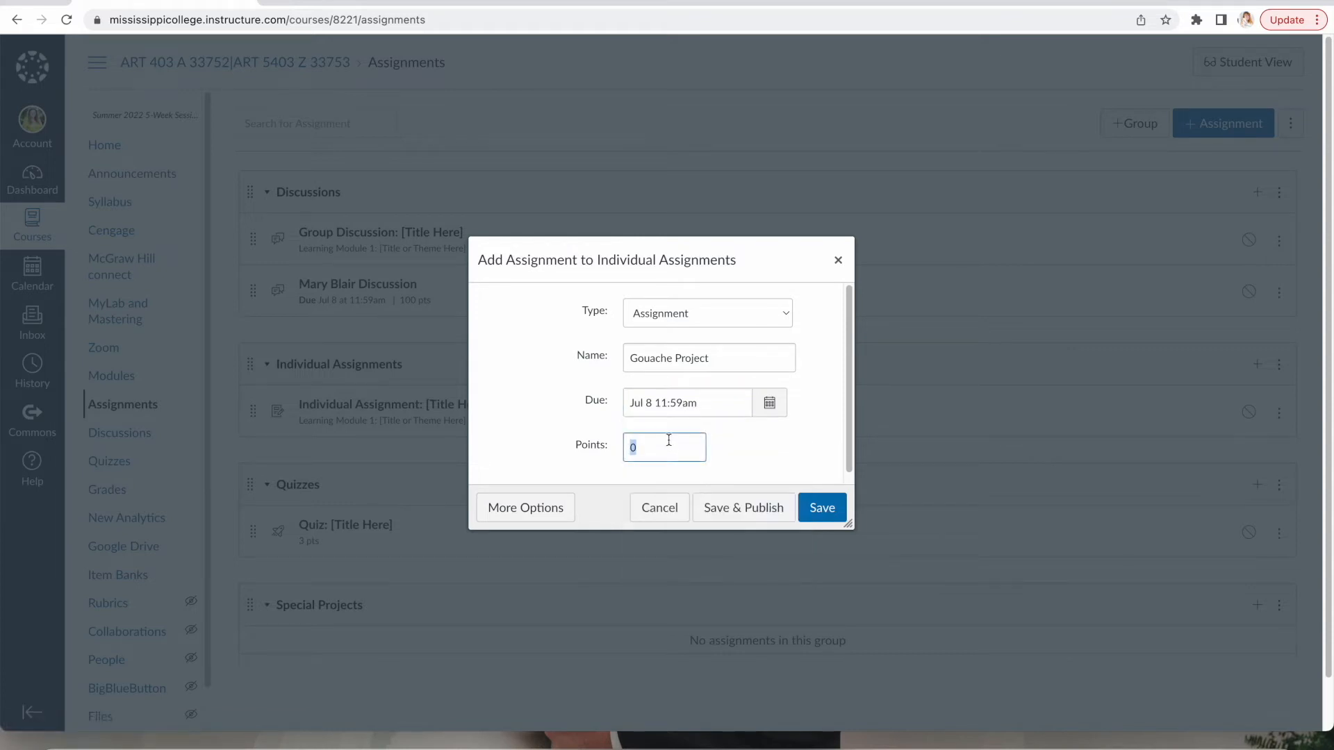
{"action": "type", "text": "100"}
{"action": "left_click", "coordinate": [821, 508]}
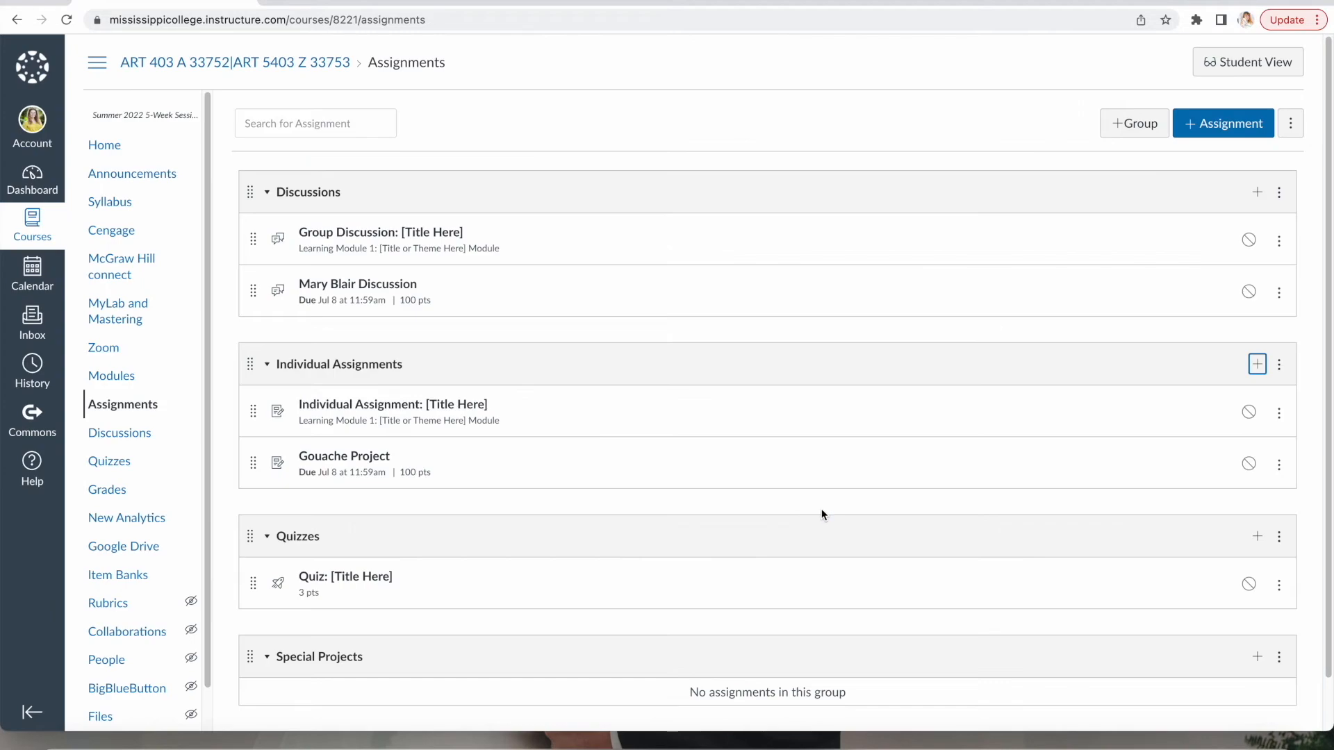
{"action": "scroll", "coordinate": [836, 497], "scroll_direction": "down", "scroll_amount": 1}
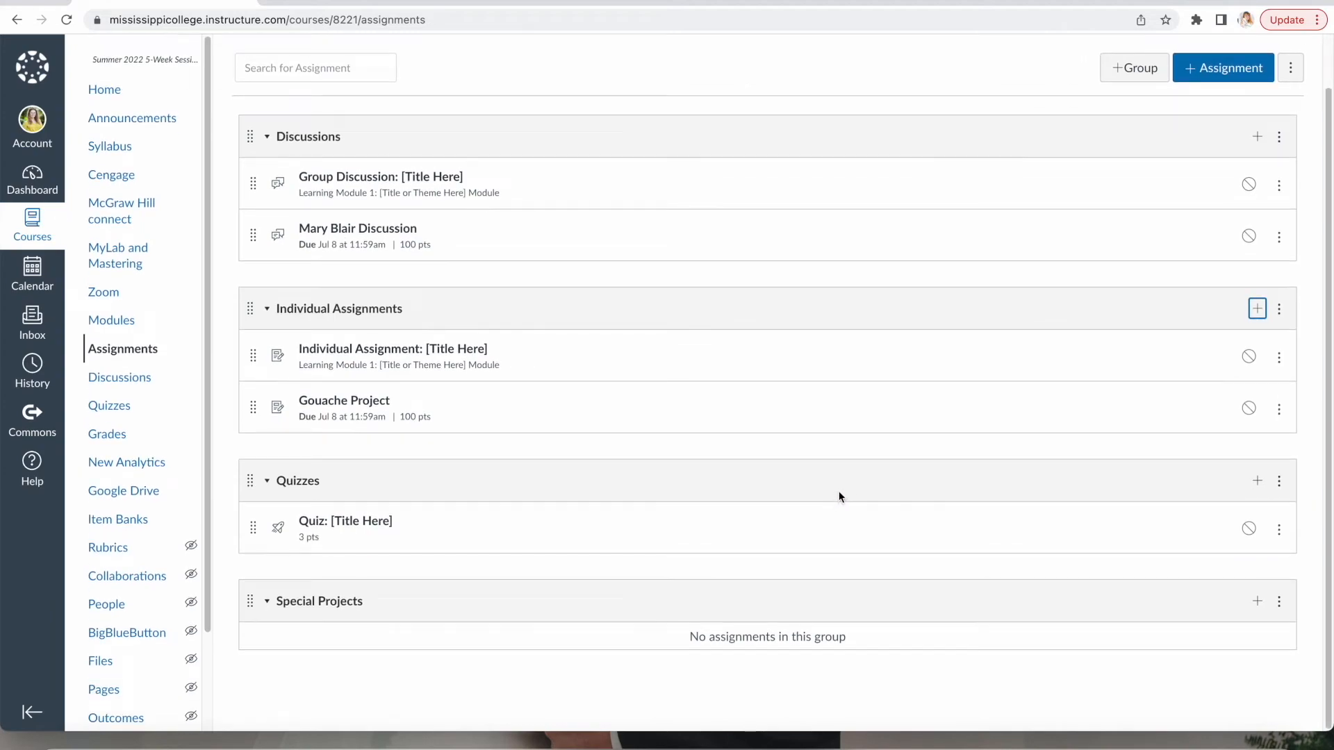
Add a Quiz-type item named 'Mary Blair Quiz' to the Quizzes group.
{"action": "left_click", "coordinate": [1254, 487]}
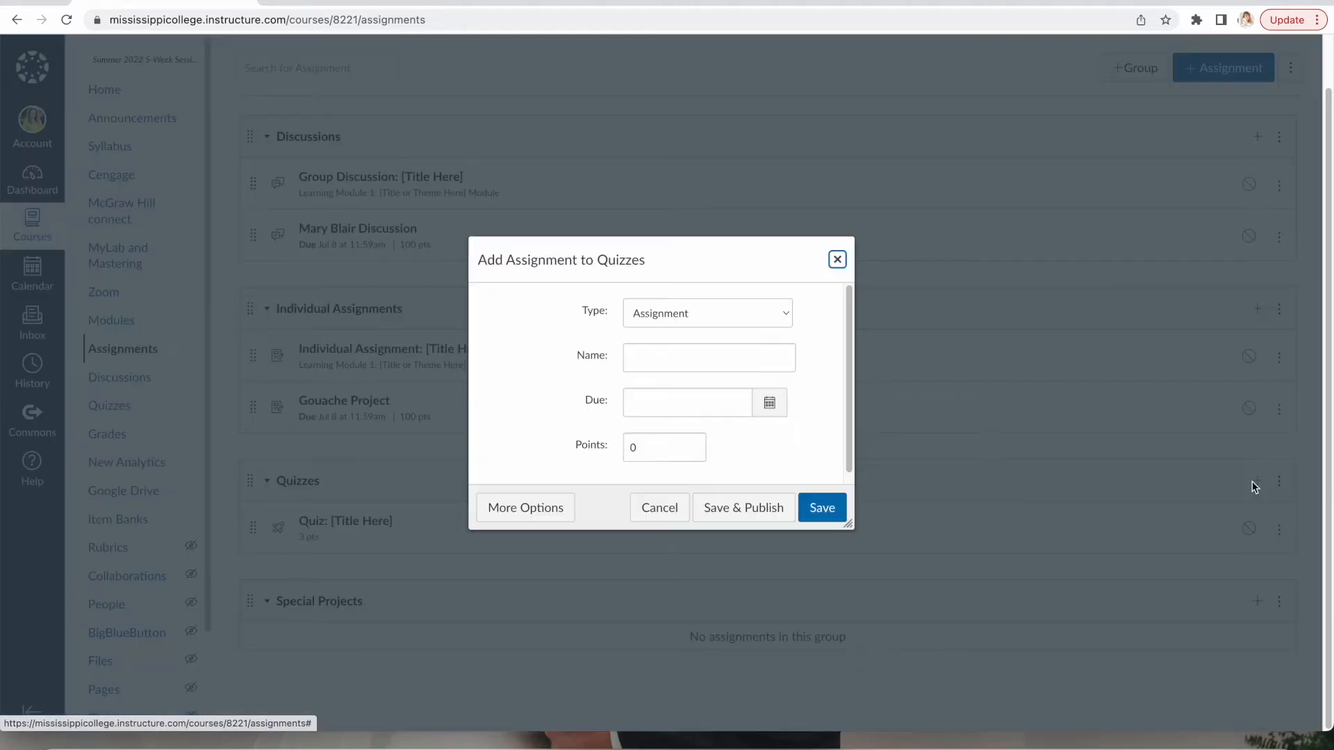
{"action": "left_click", "coordinate": [784, 319]}
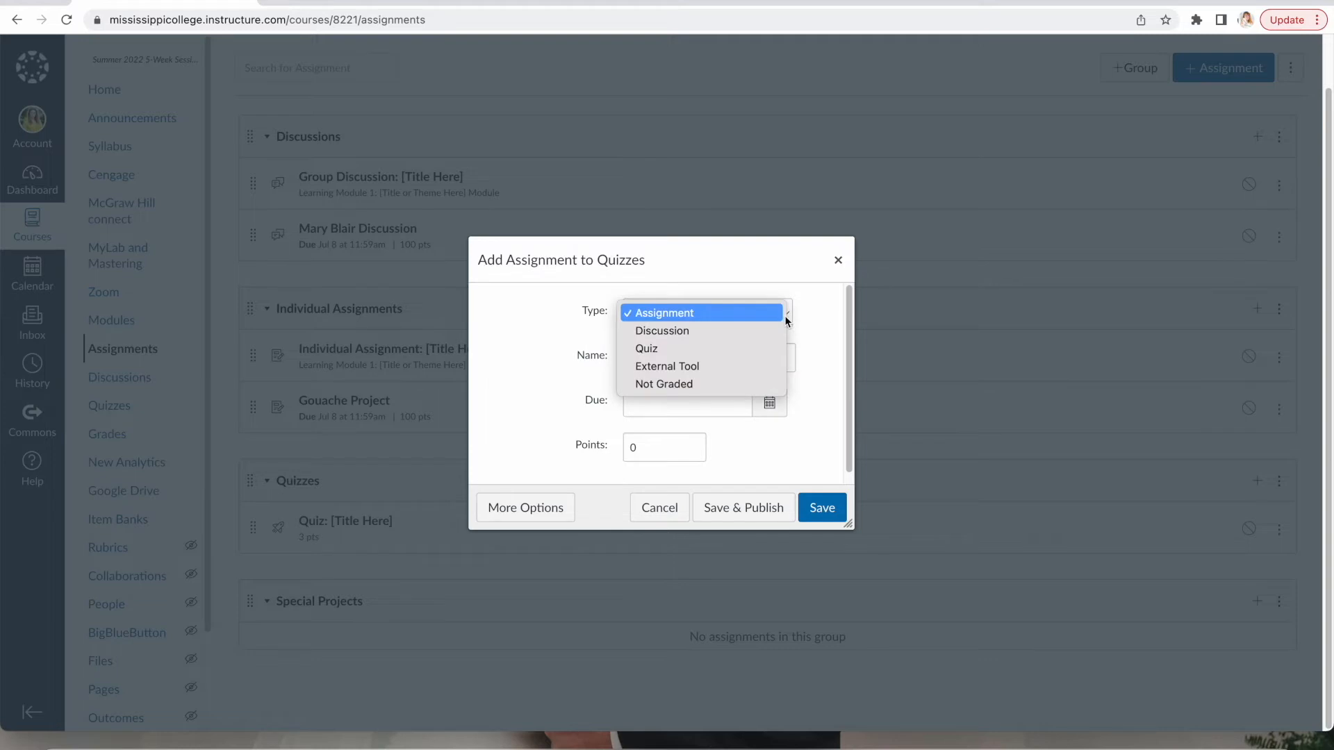
{"action": "left_click", "coordinate": [713, 349]}
{"action": "left_click", "coordinate": [688, 359]}
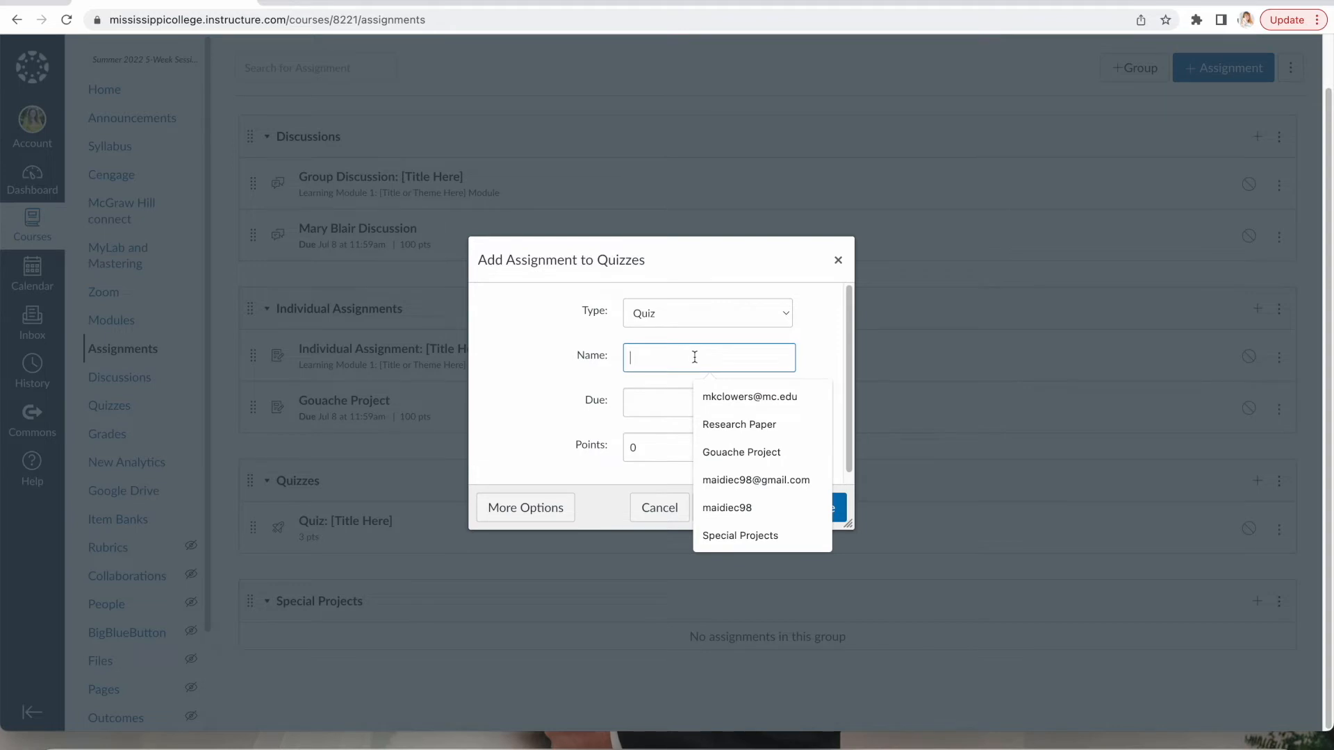
{"action": "type", "text": "Maryy B"}
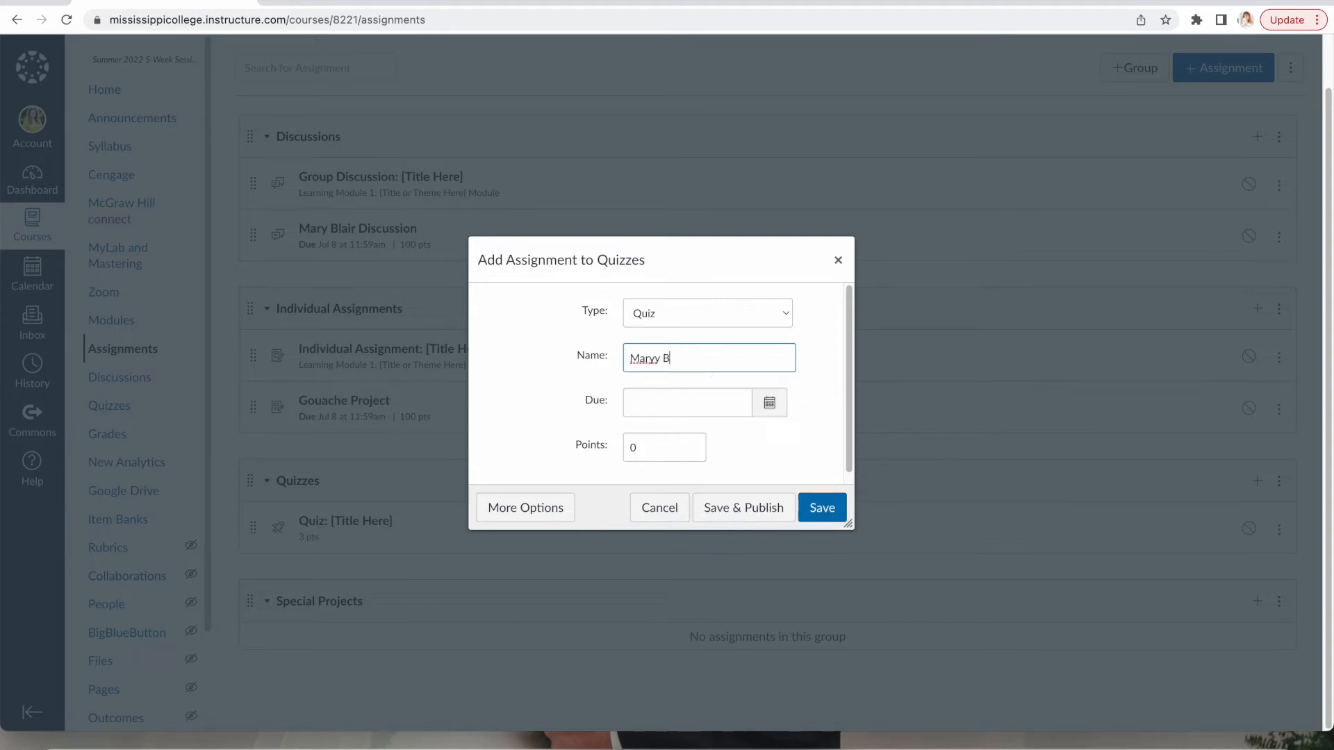
{"action": "key", "text": "BackSpace"}
{"action": "key", "text": "BackSpace"}
{"action": "type", "text": "Blair Q"}
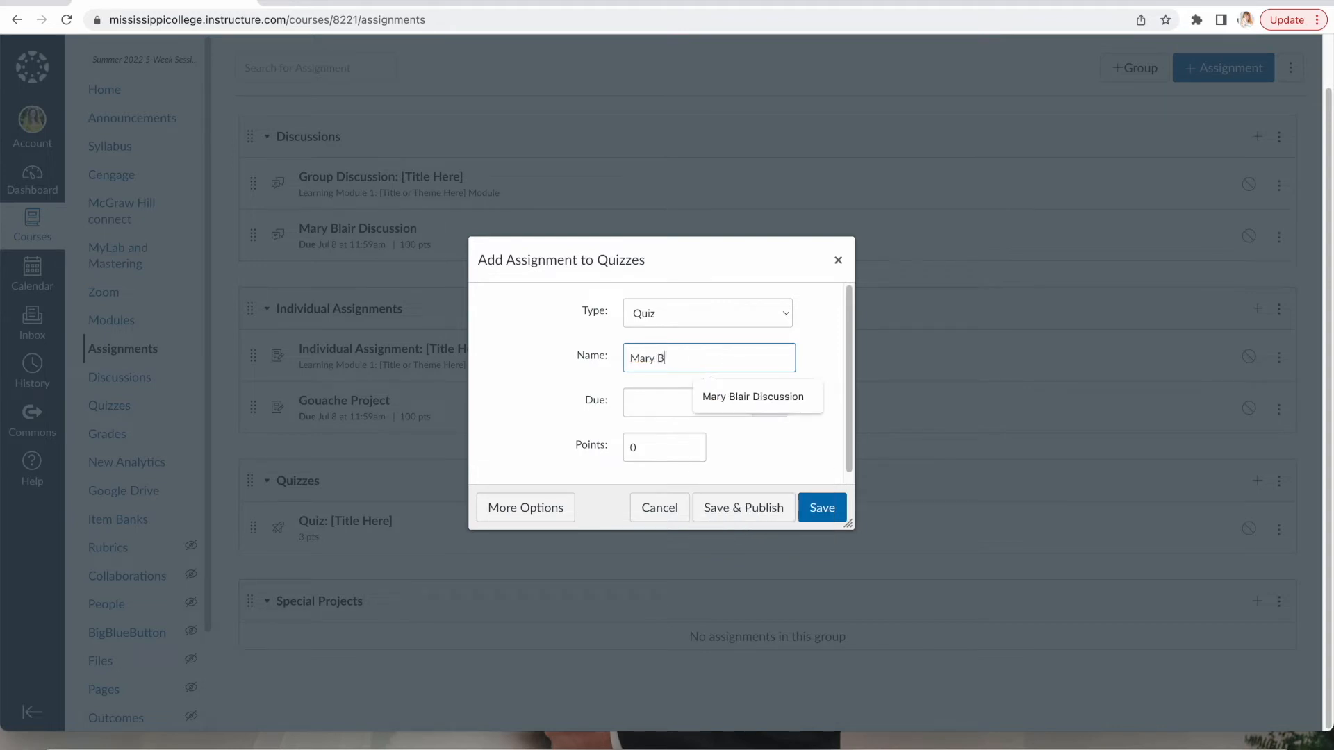
{"action": "type", "text": "uiz"}
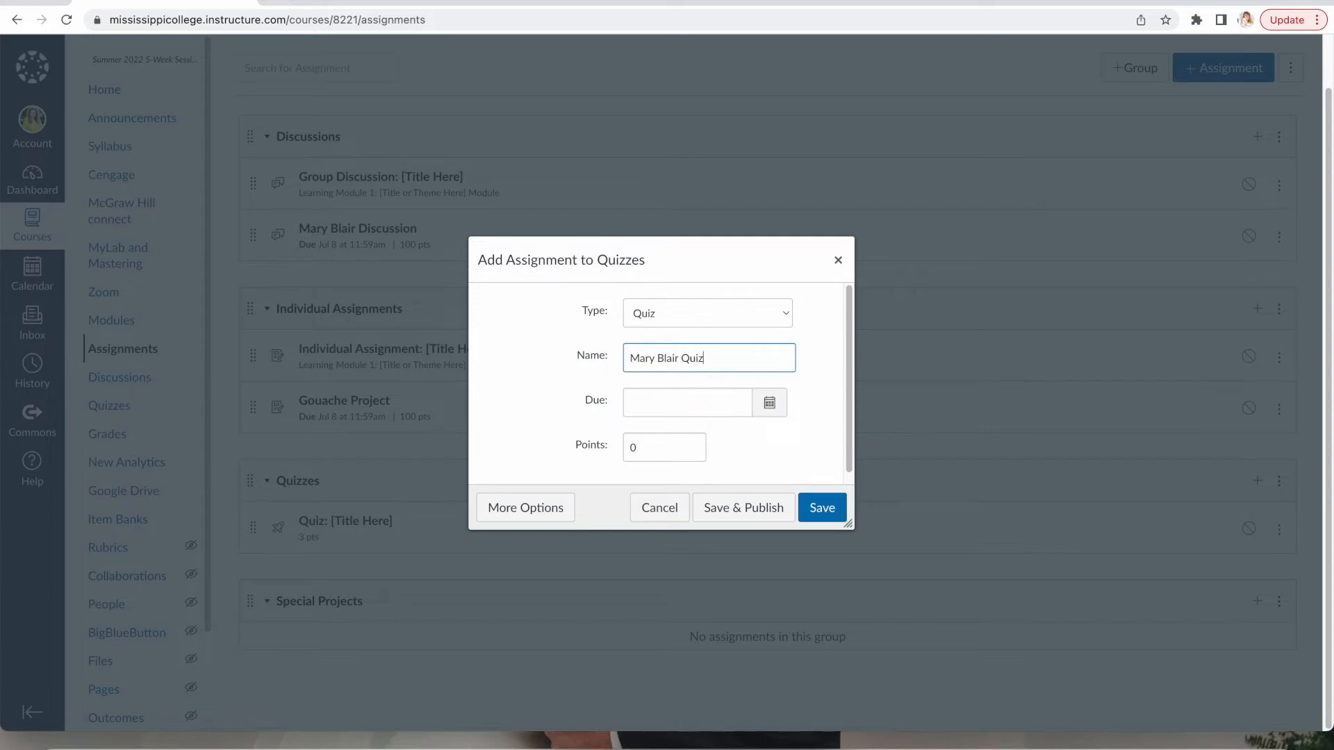
Set the quiz due date to Jul 8, 2022 and points to 100, then save.
{"action": "left_click", "coordinate": [769, 402]}
{"action": "left_click", "coordinate": [795, 430]}
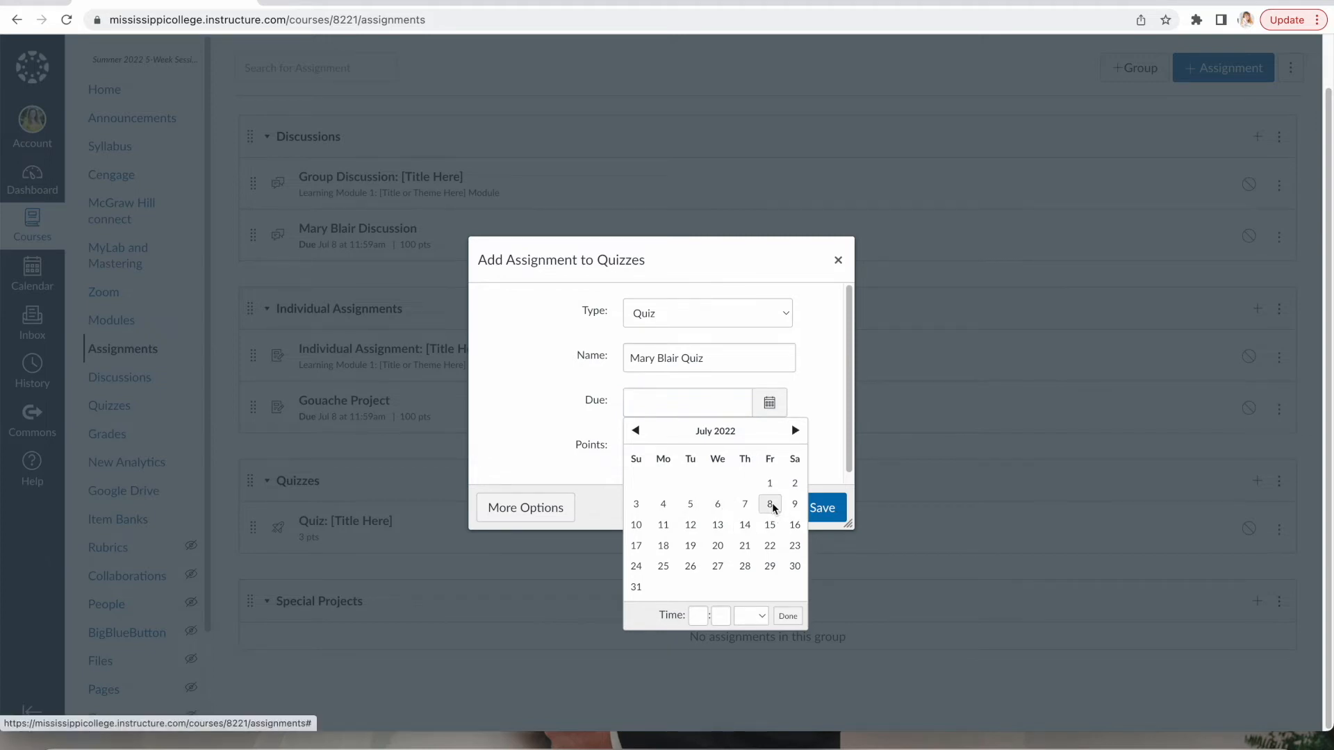
{"action": "left_click", "coordinate": [770, 505]}
{"action": "left_click", "coordinate": [792, 614]}
{"action": "left_click", "coordinate": [662, 448]}
{"action": "double_click", "coordinate": [664, 449]}
{"action": "type", "text": "100"}
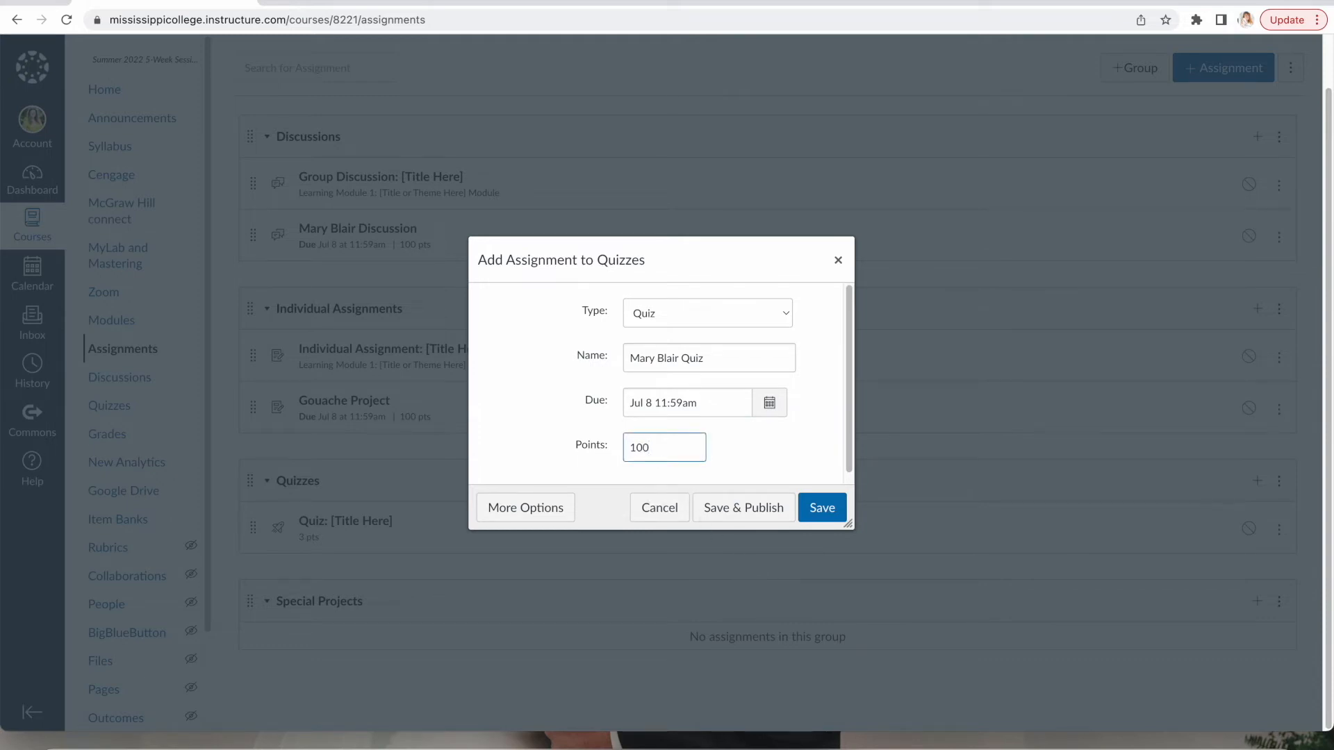
{"action": "left_click", "coordinate": [828, 513]}
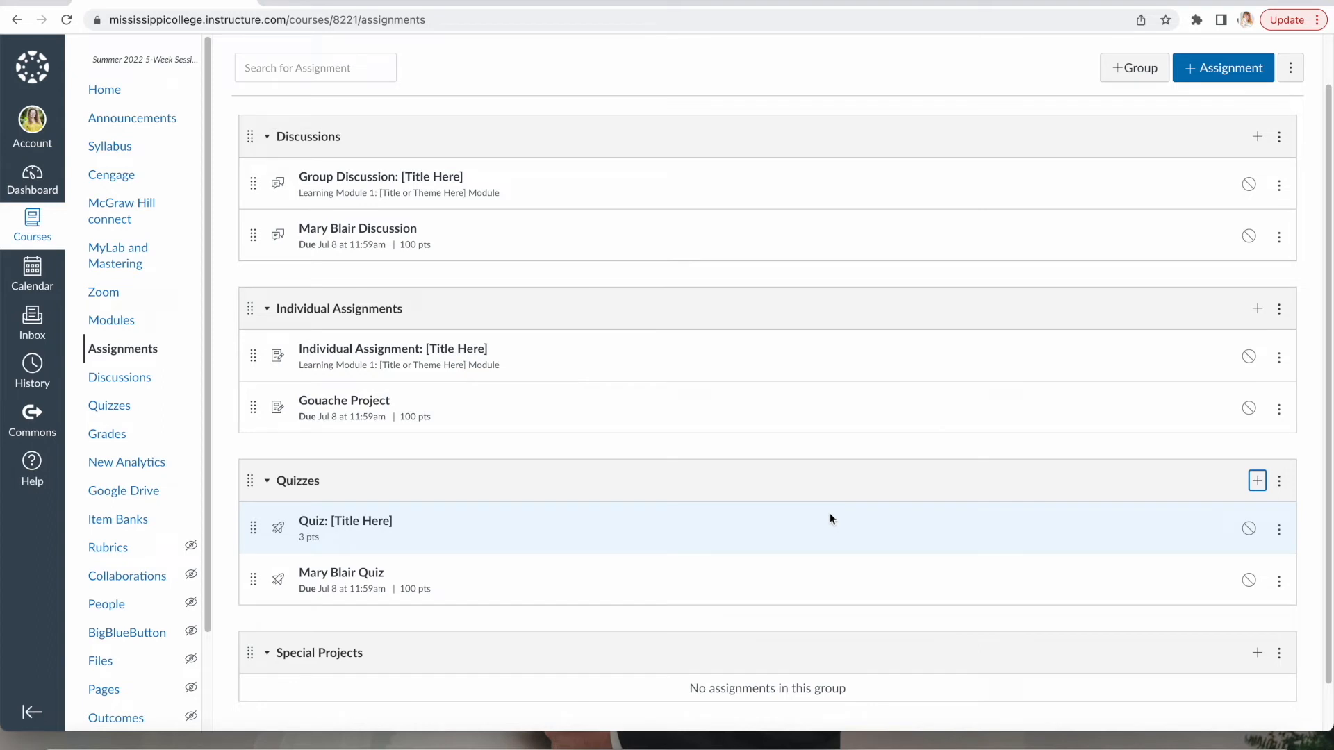
{"action": "scroll", "coordinate": [832, 515], "scroll_direction": "up", "scroll_amount": 2}
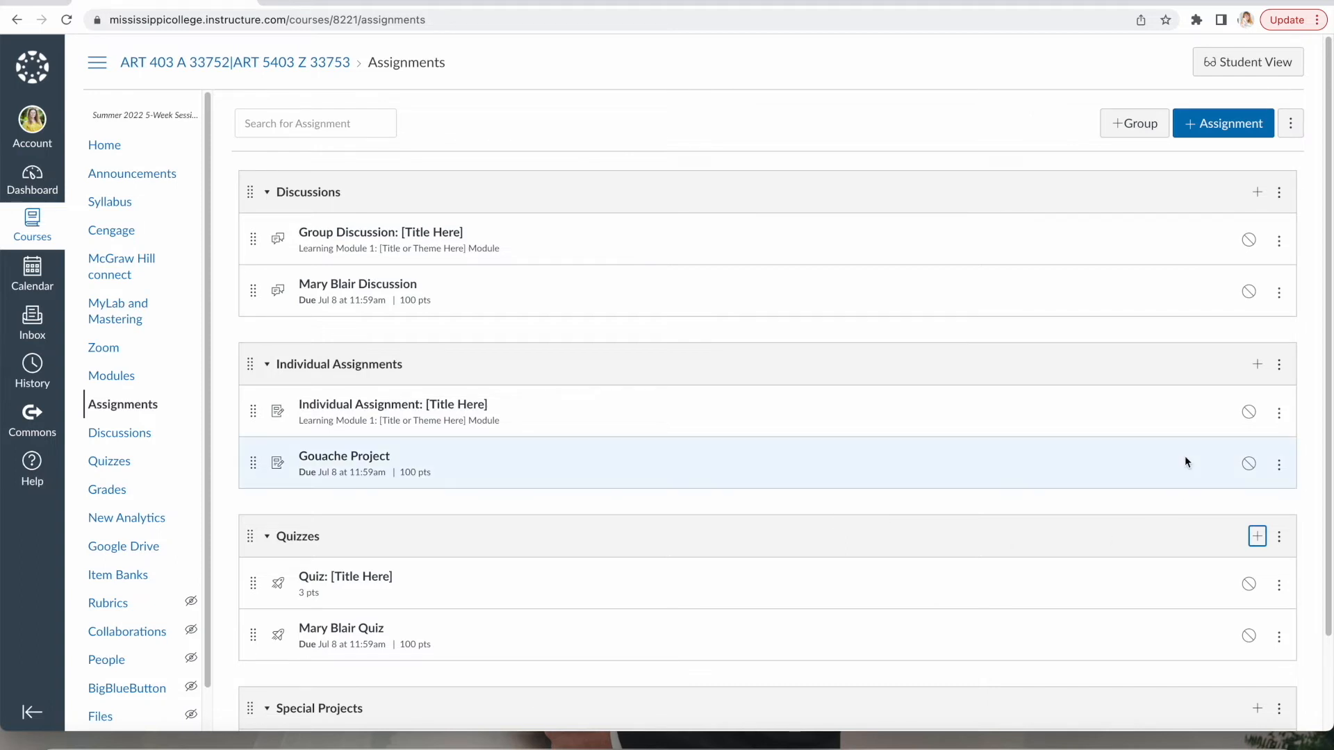
Weight the final grade by group: Discussions, Individual Assignments, Quizzes and Special Projects at 25% each.
{"action": "left_click", "coordinate": [1292, 128]}
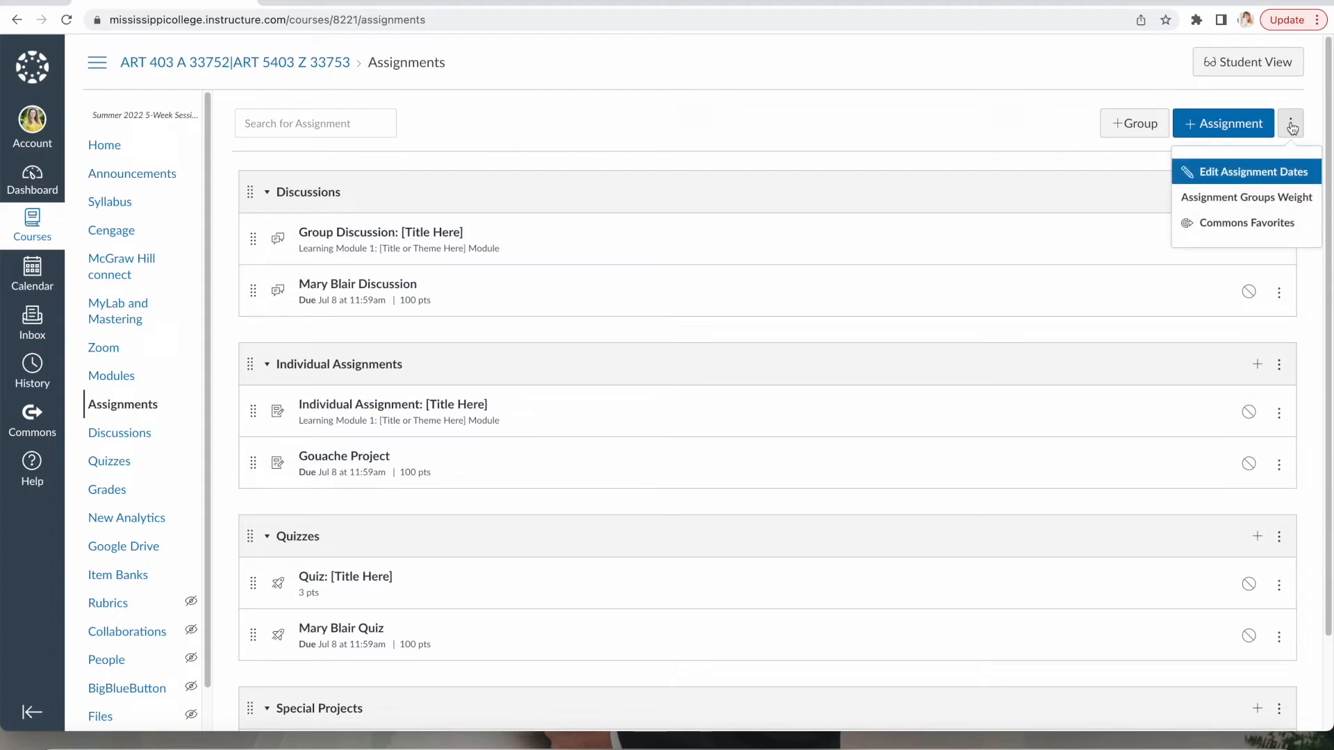
{"action": "left_click", "coordinate": [1256, 201]}
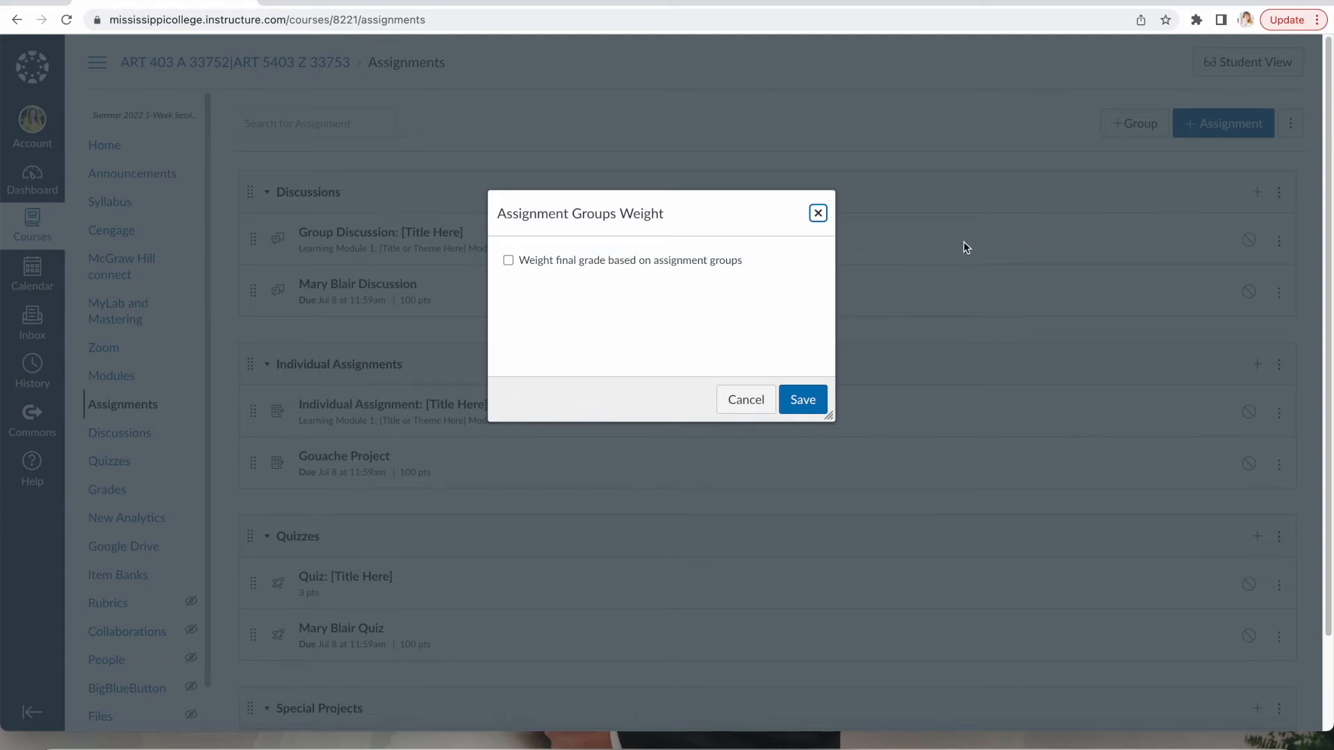
{"action": "left_click", "coordinate": [696, 266]}
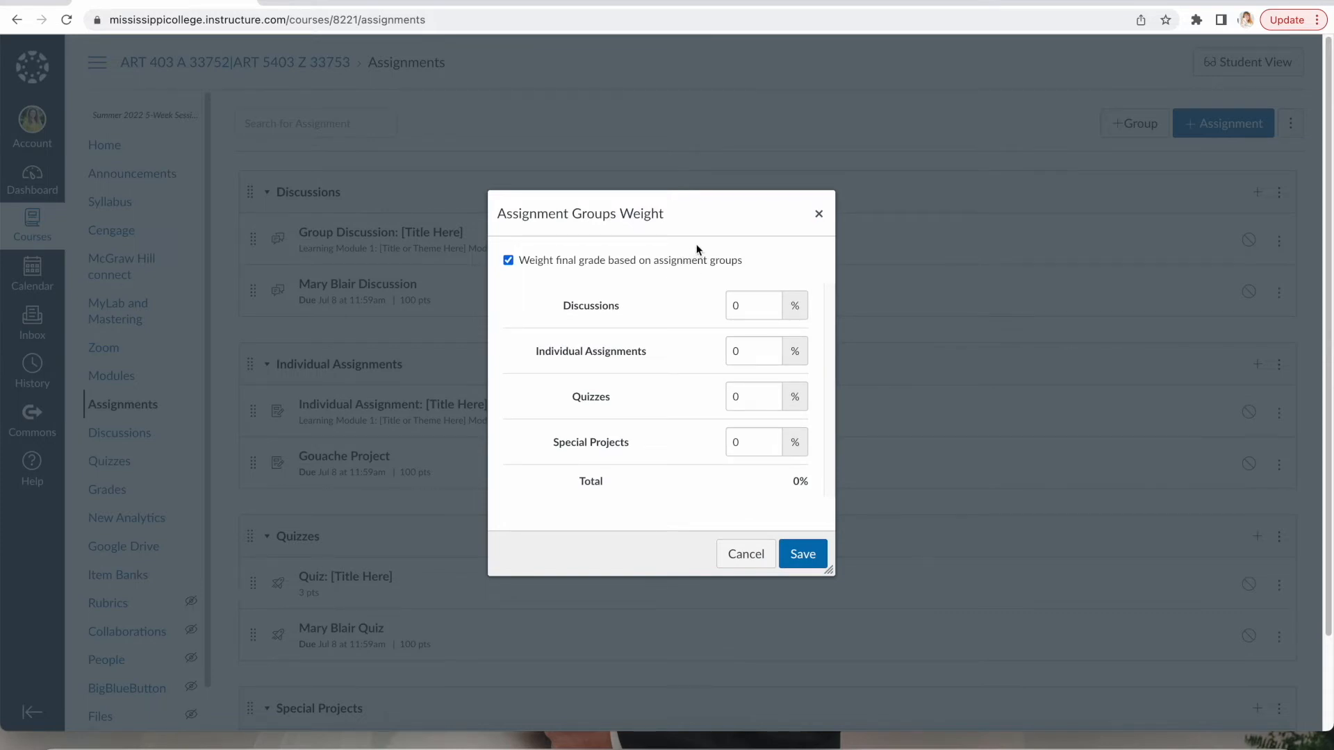
{"action": "double_click", "coordinate": [754, 305]}
{"action": "type", "text": "25"}
{"action": "key", "text": "Tab"}
{"action": "type", "text": "25"}
{"action": "key", "text": "Tab"}
{"action": "type", "text": "25"}
{"action": "key", "text": "Tab"}
{"action": "type", "text": "25"}
{"action": "left_click_drag", "start_coordinate": [776, 482], "coordinate": [821, 494]}
{"action": "left_click", "coordinate": [804, 554]}
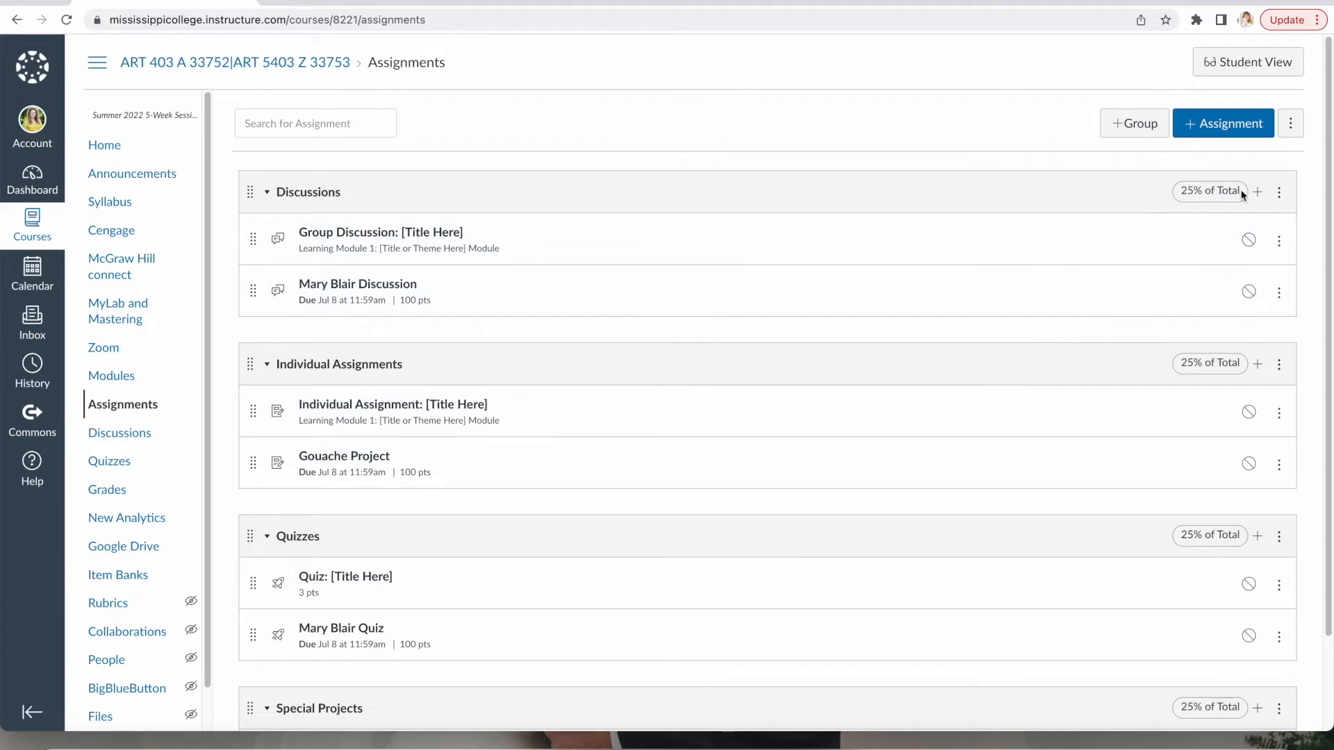
{"action": "scroll", "coordinate": [1237, 354], "scroll_direction": "down", "scroll_amount": 2}
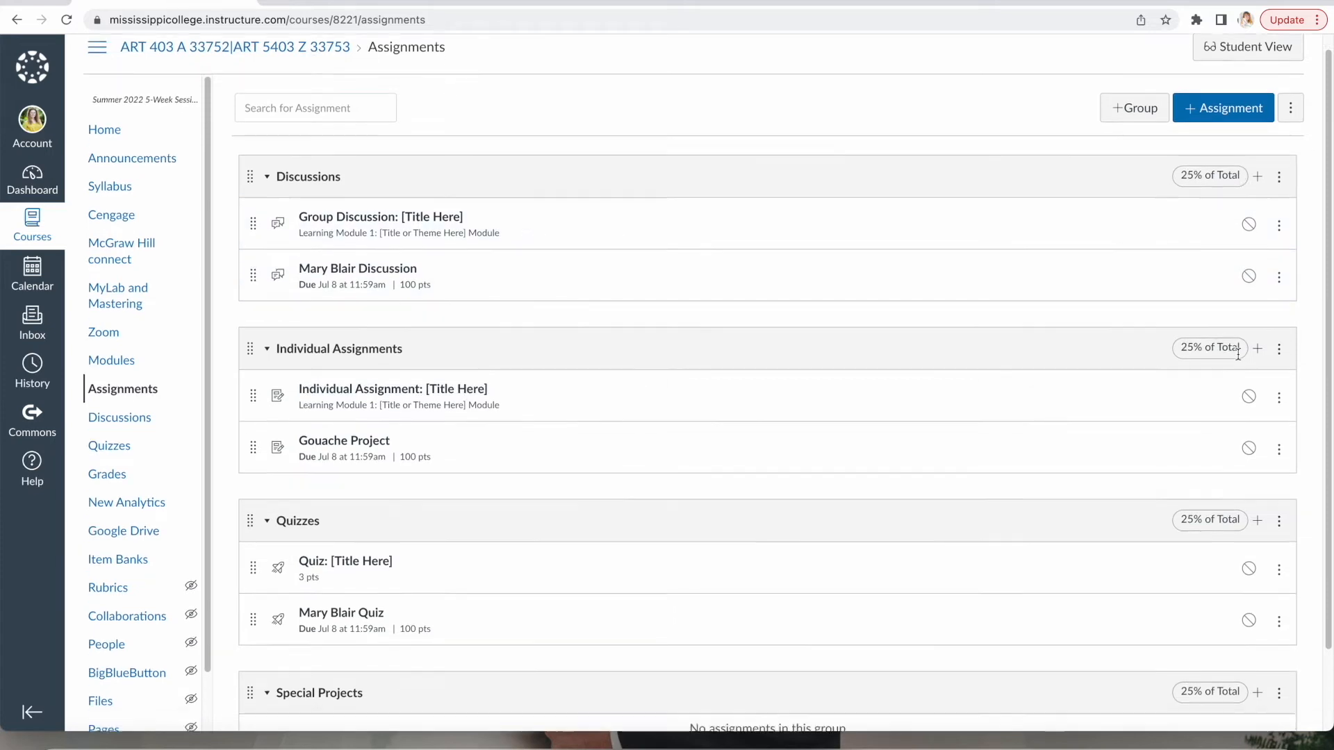
{"action": "scroll", "coordinate": [1242, 354], "scroll_direction": "up", "scroll_amount": 2}
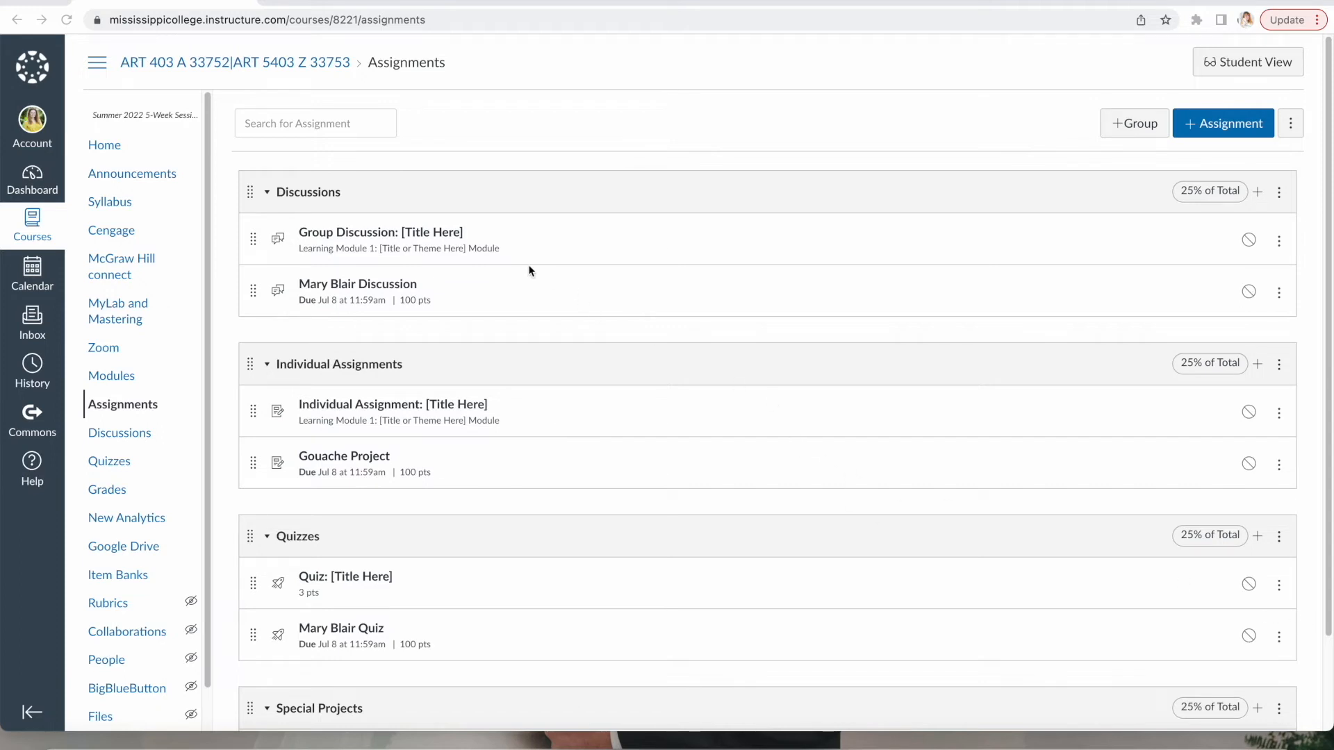
Edit Mary Blair Discussion: write three instructions on learning, style, and replying to one student.
{"action": "left_click", "coordinate": [409, 286]}
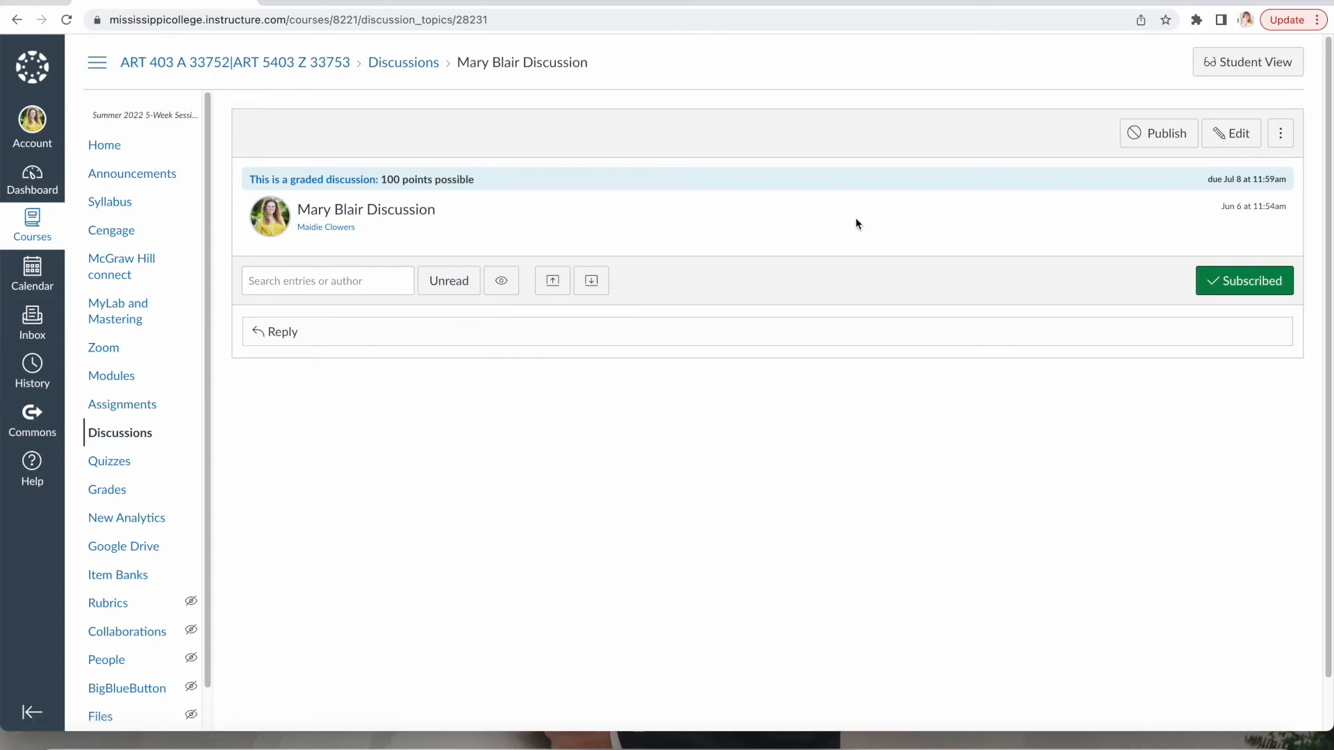
{"action": "left_click", "coordinate": [1228, 134]}
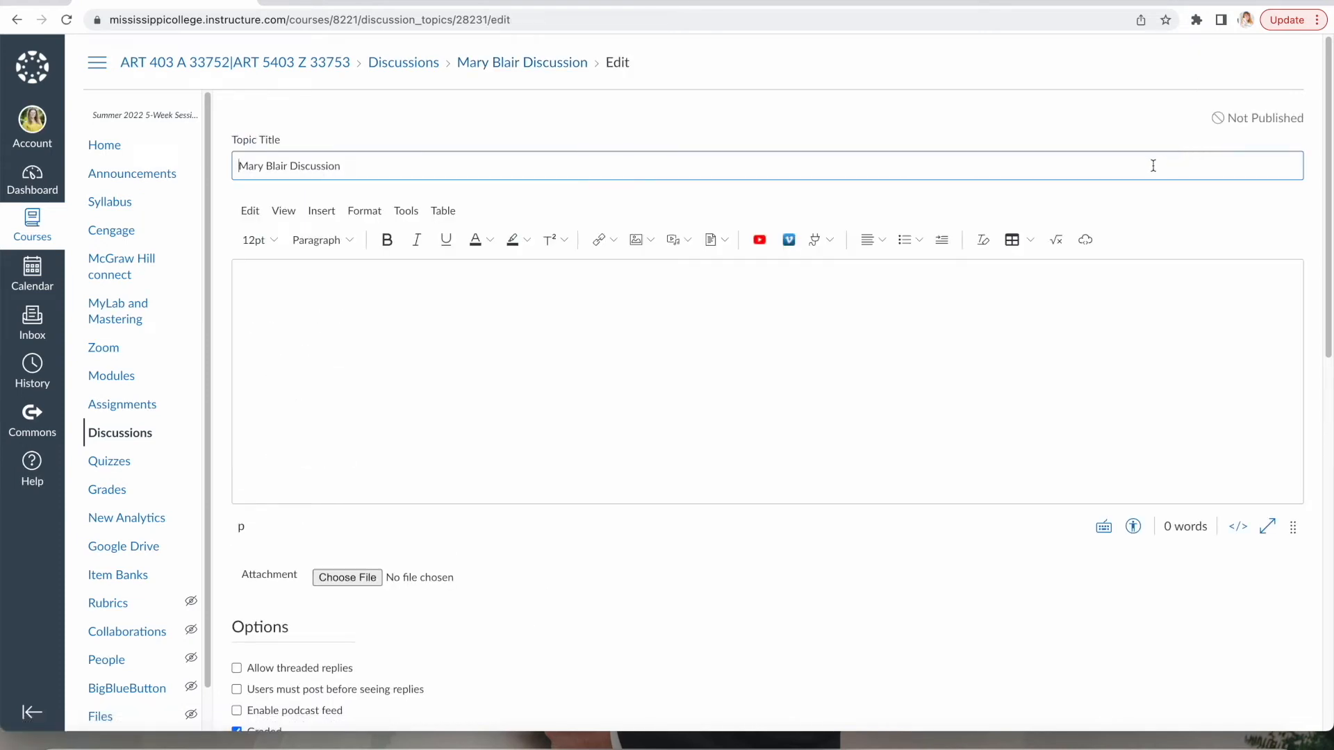
{"action": "left_click", "coordinate": [605, 286]}
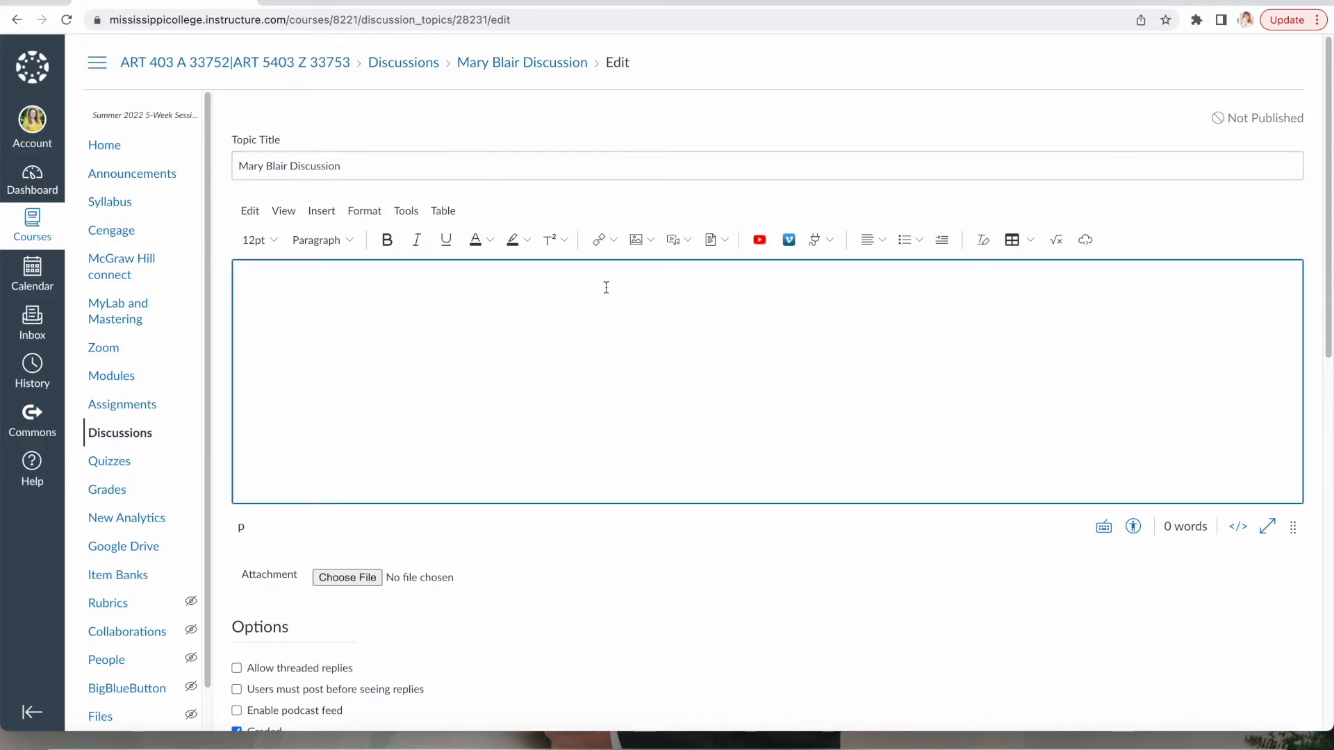
{"action": "type", "text": "Write a short paragraph about what you have learned about Mary Blair."}
{"action": "key", "text": "Return"}
{"action": "type", "text": "Write a second paragraph about what you like about Mary Blair's style "}
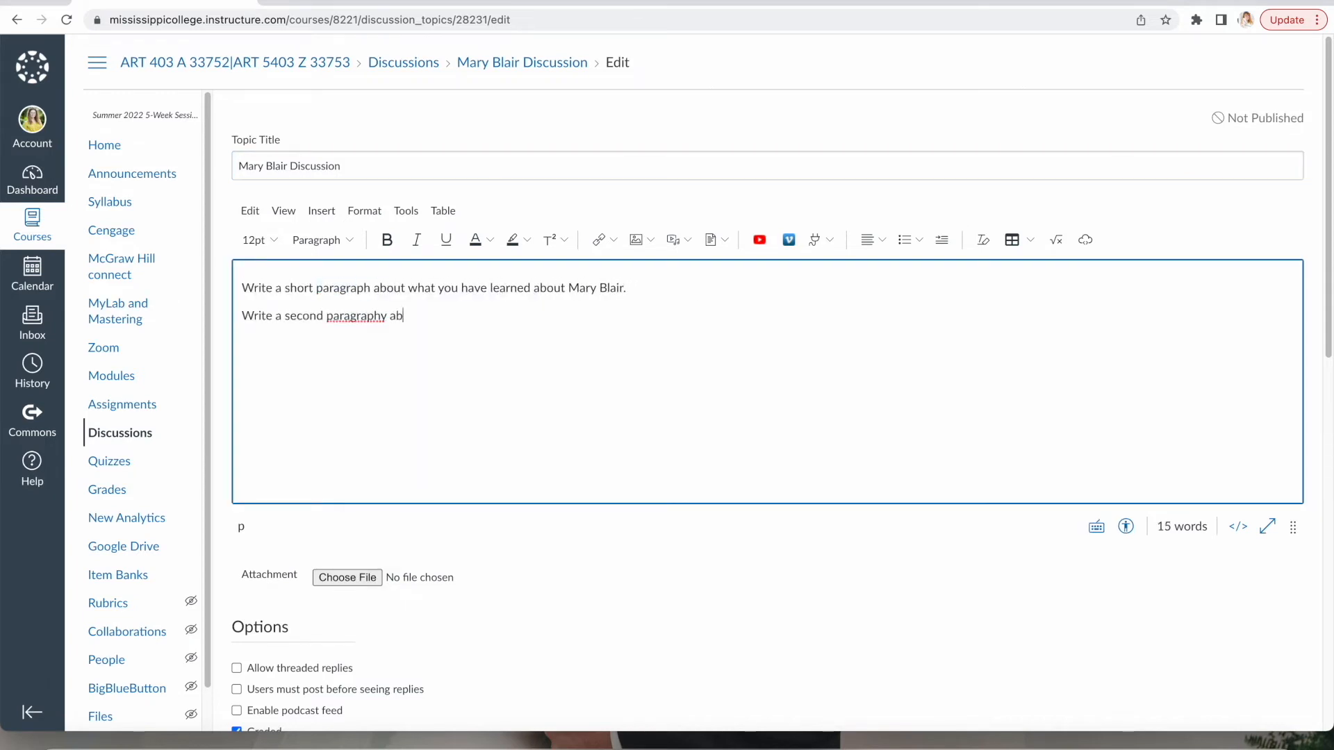
{"action": "type", "text": "and any elements you would like to incorporate into your own artwork."}
{"action": "key", "text": "Return"}
{"action": "type", "text": "Respond to one other student."}
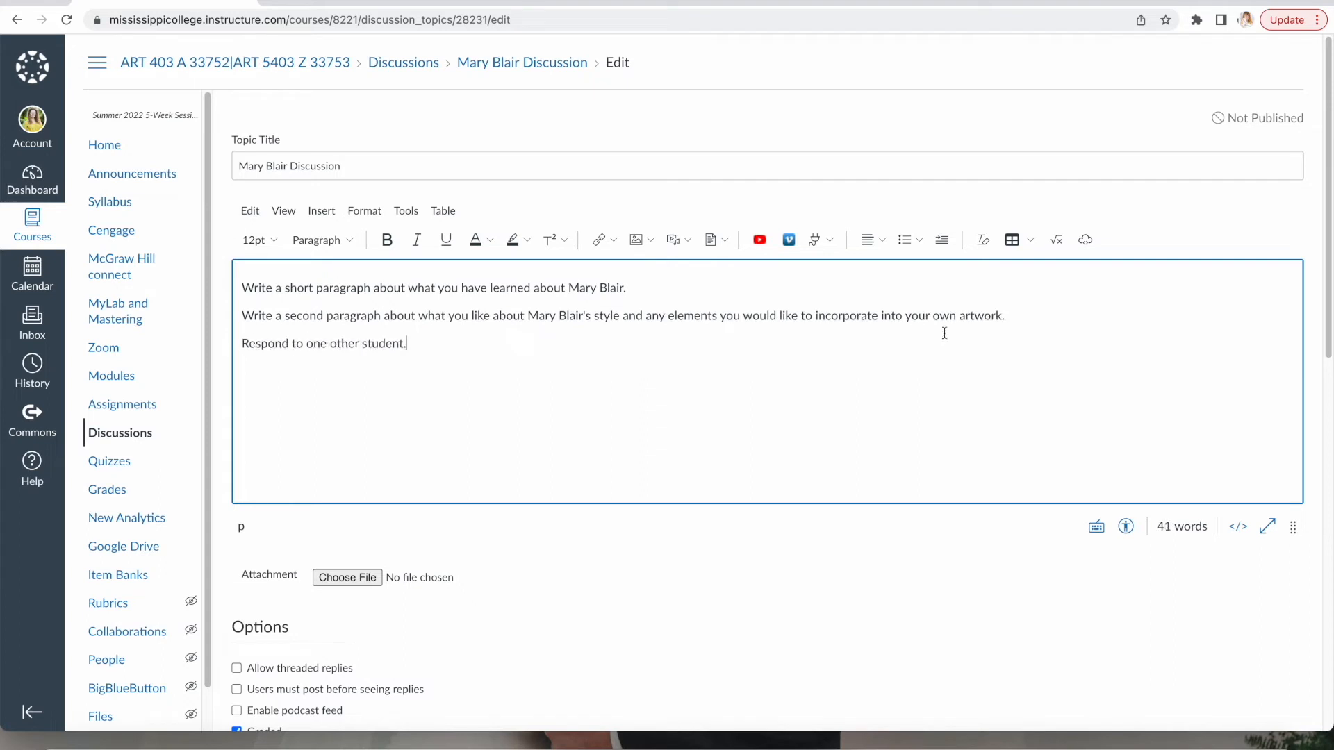
Allow threaded replies in the Mary Blair Discussion.
{"action": "scroll", "coordinate": [873, 352], "scroll_direction": "down", "scroll_amount": 1}
{"action": "scroll", "coordinate": [873, 352], "scroll_direction": "down", "scroll_amount": 4}
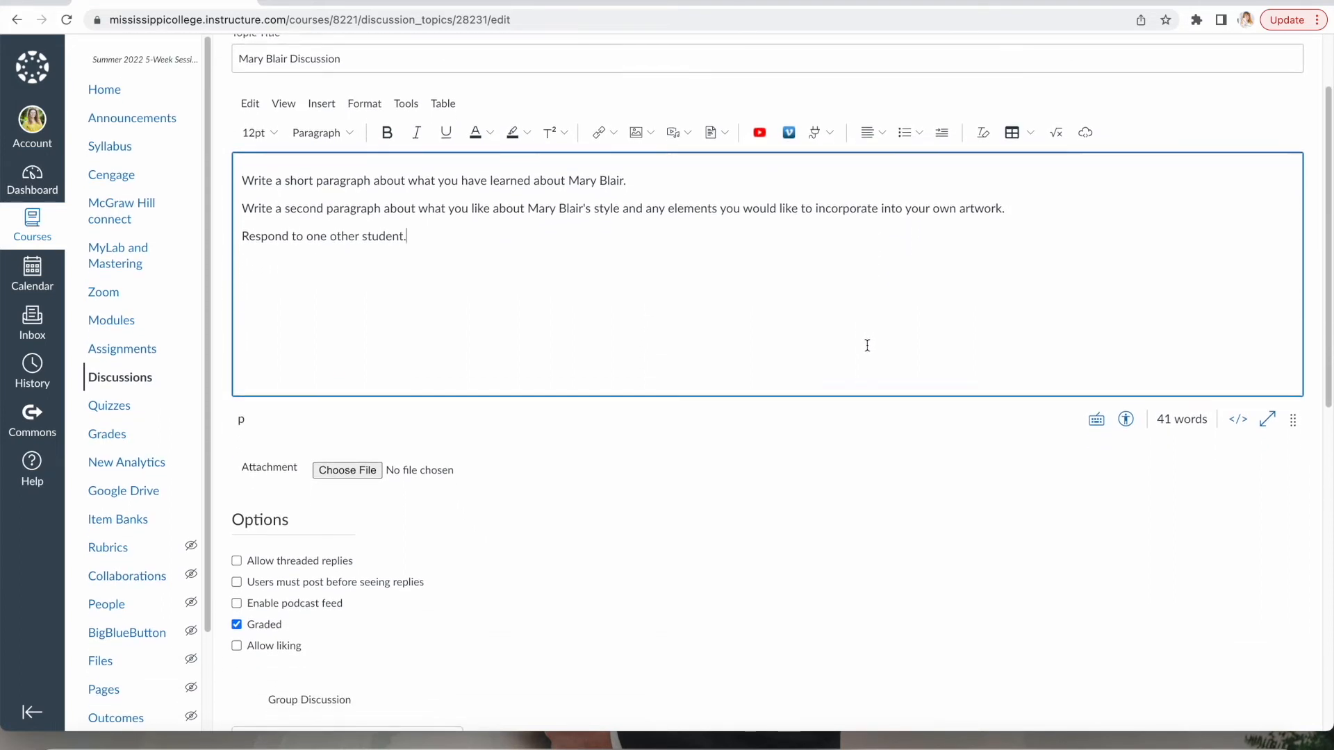
{"action": "scroll", "coordinate": [866, 349], "scroll_direction": "down", "scroll_amount": 3}
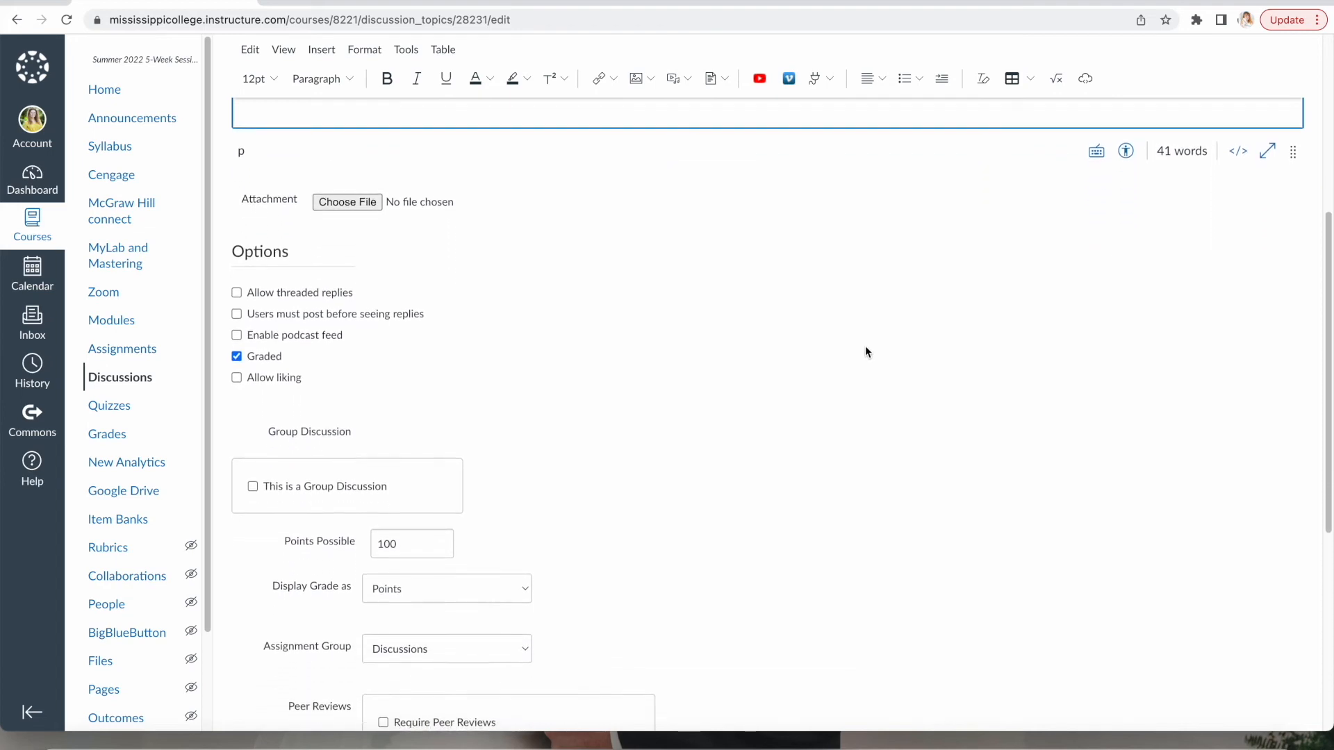
{"action": "scroll", "coordinate": [865, 351], "scroll_direction": "down", "scroll_amount": 1}
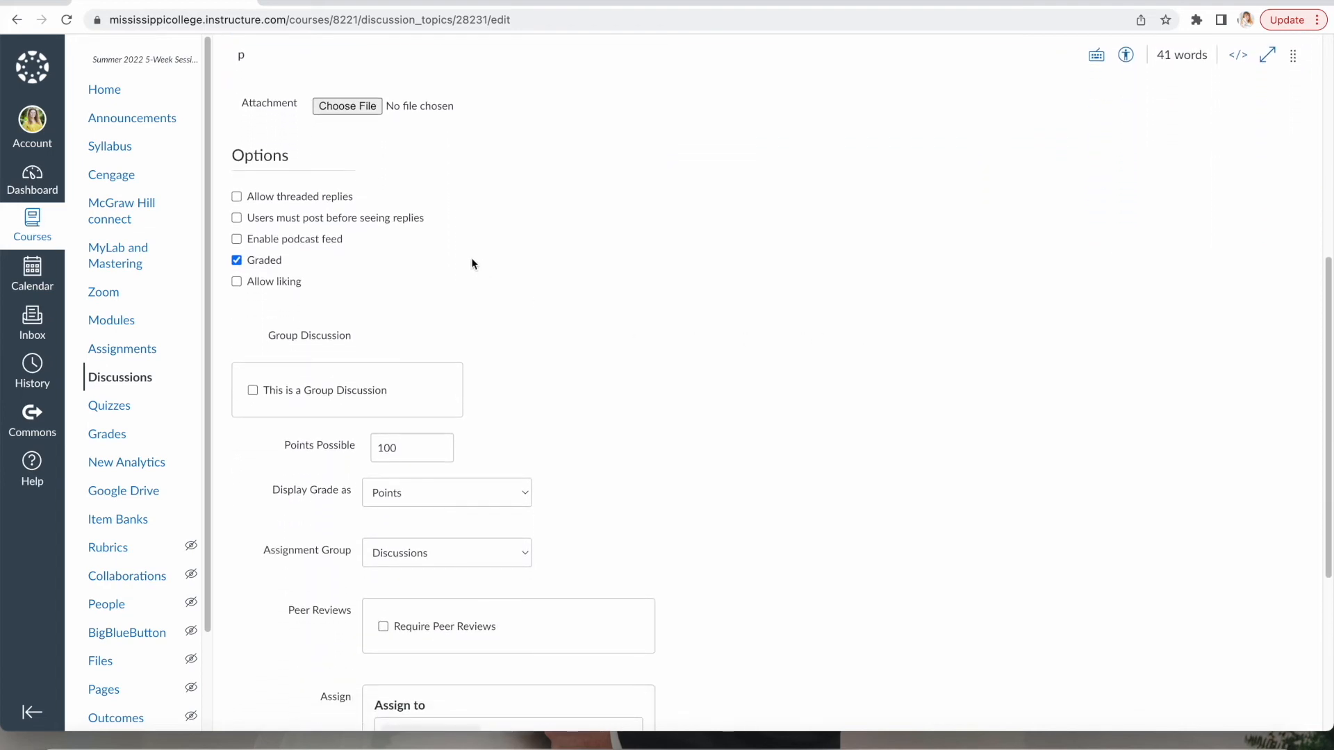
{"action": "left_click", "coordinate": [329, 197]}
Keep the discussion at 100 points in the Discussions assignment group.
{"action": "scroll", "coordinate": [542, 368], "scroll_direction": "down", "scroll_amount": 3}
{"action": "scroll", "coordinate": [541, 367], "scroll_direction": "down", "scroll_amount": 4}
{"action": "right_click", "coordinate": [615, 256]}
{"action": "left_click", "coordinate": [556, 247]}
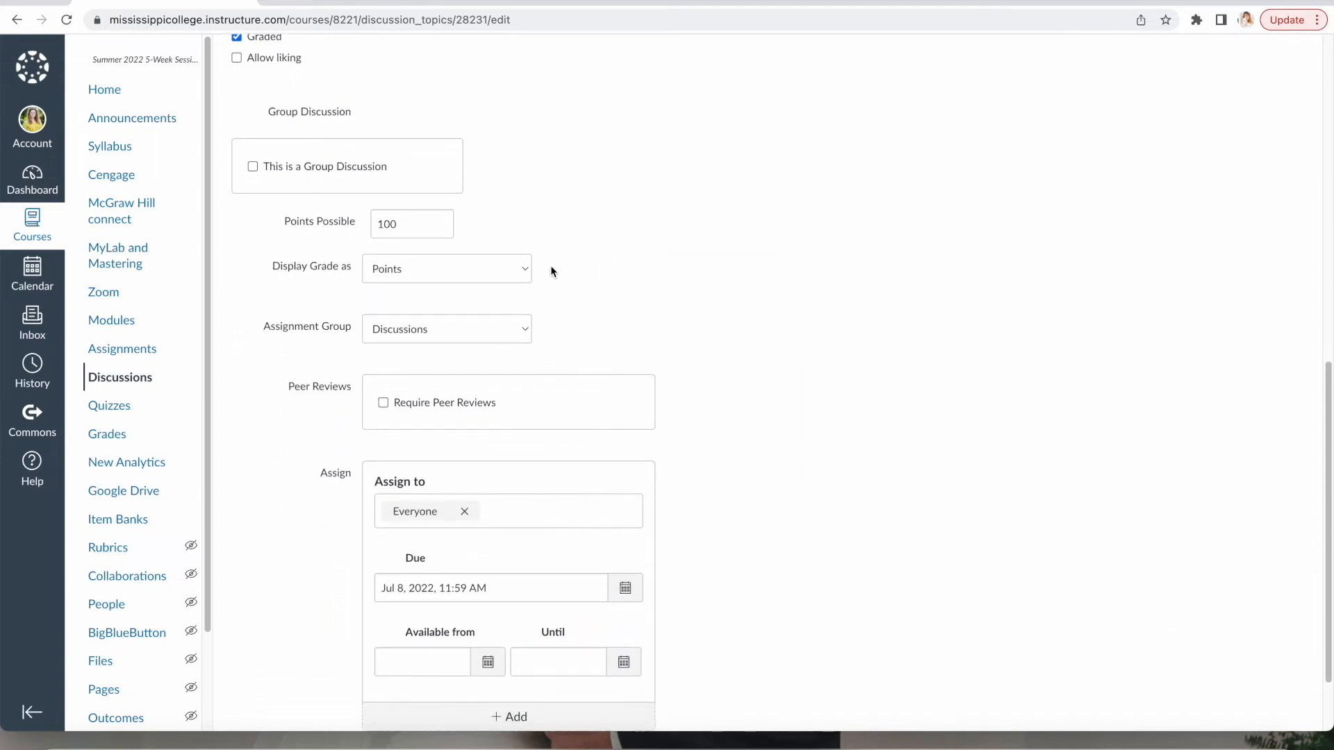
{"action": "double_click", "coordinate": [417, 227]}
{"action": "left_click", "coordinate": [596, 288]}
{"action": "scroll", "coordinate": [591, 297], "scroll_direction": "down", "scroll_amount": 2}
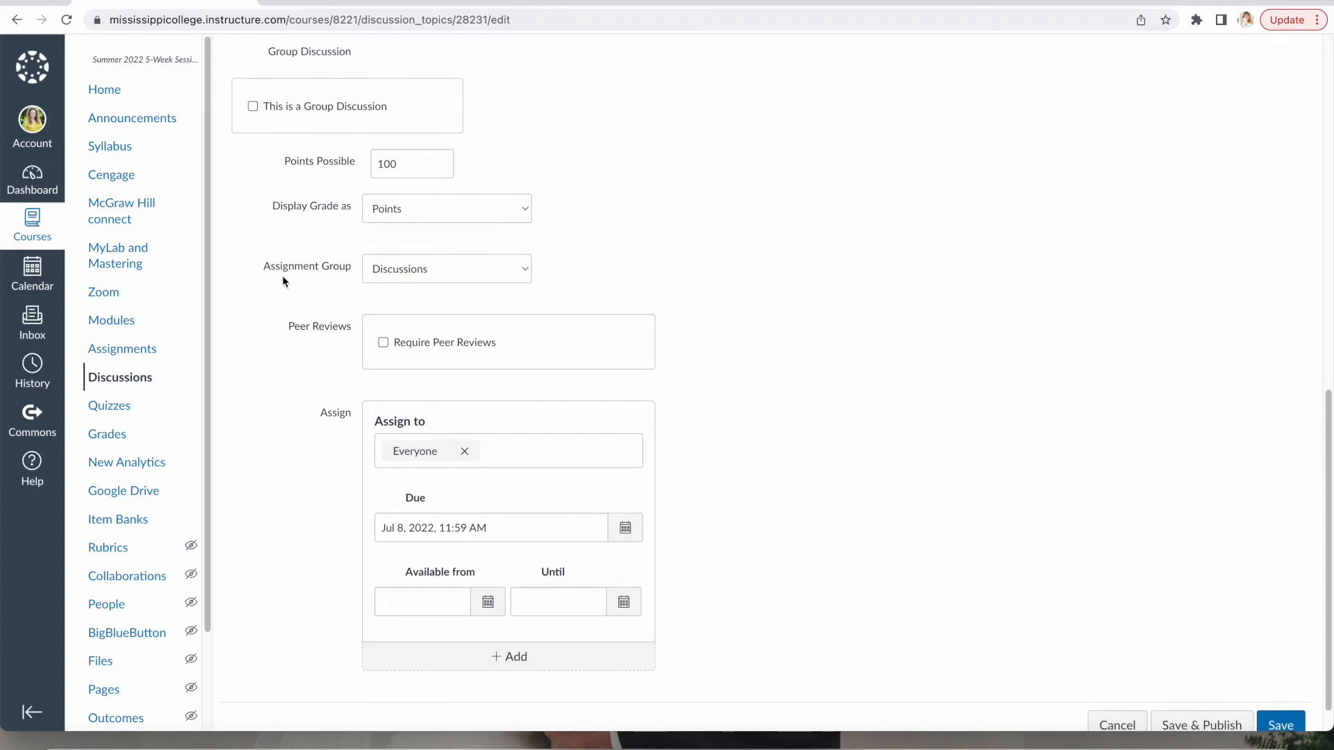
{"action": "left_click", "coordinate": [527, 271]}
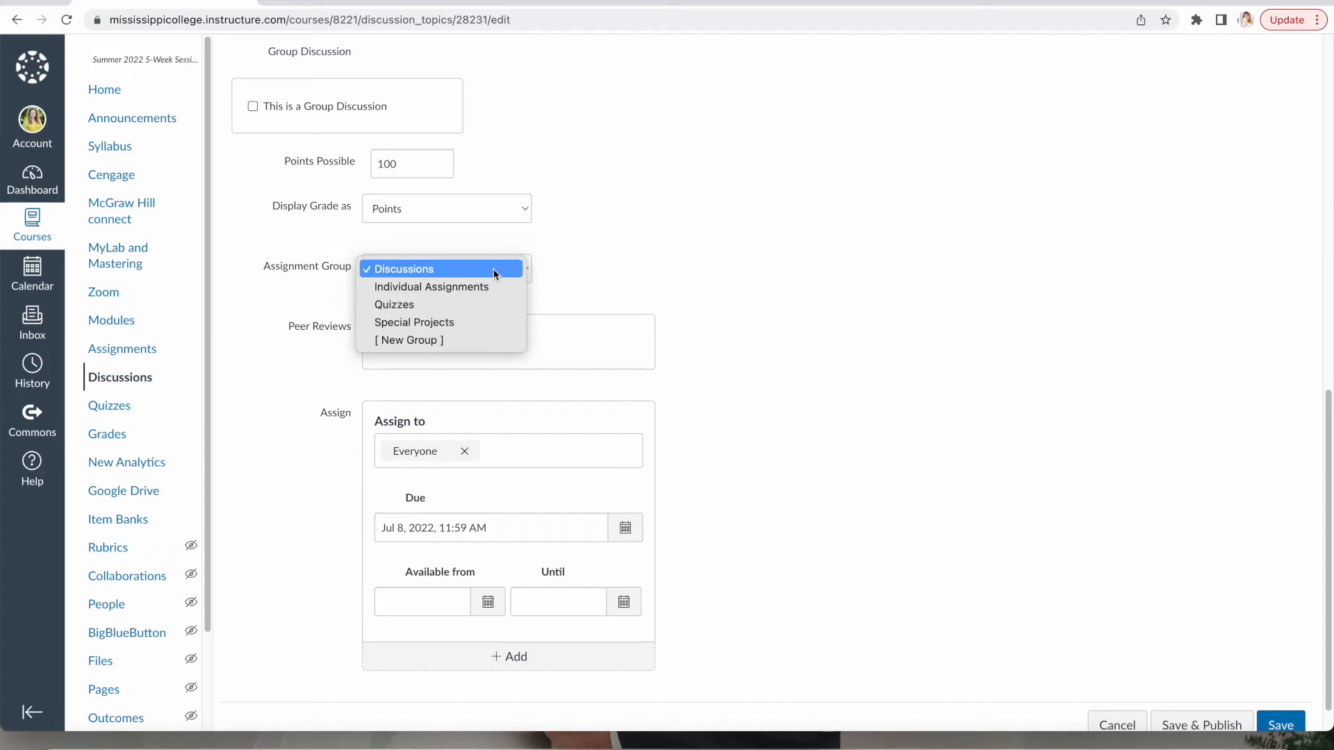
{"action": "left_click", "coordinate": [493, 268]}
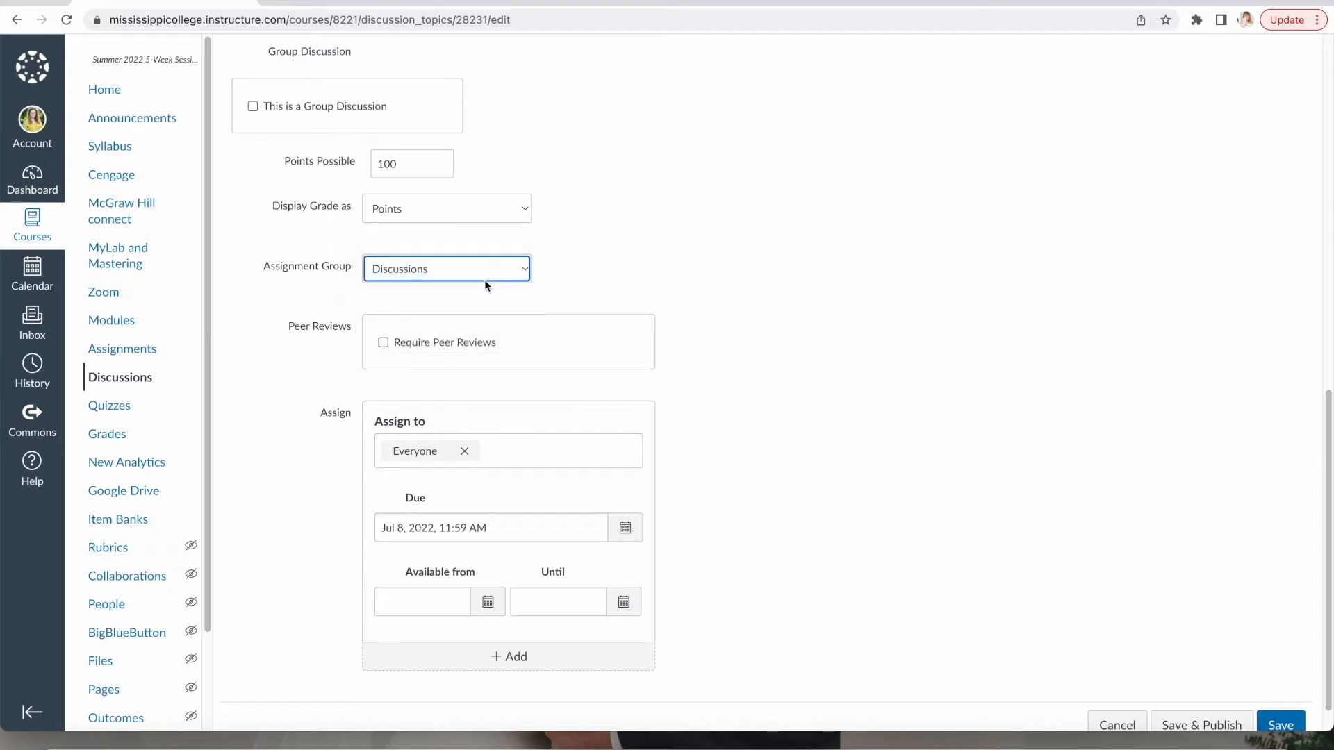
{"action": "scroll", "coordinate": [756, 376], "scroll_direction": "down", "scroll_amount": 1}
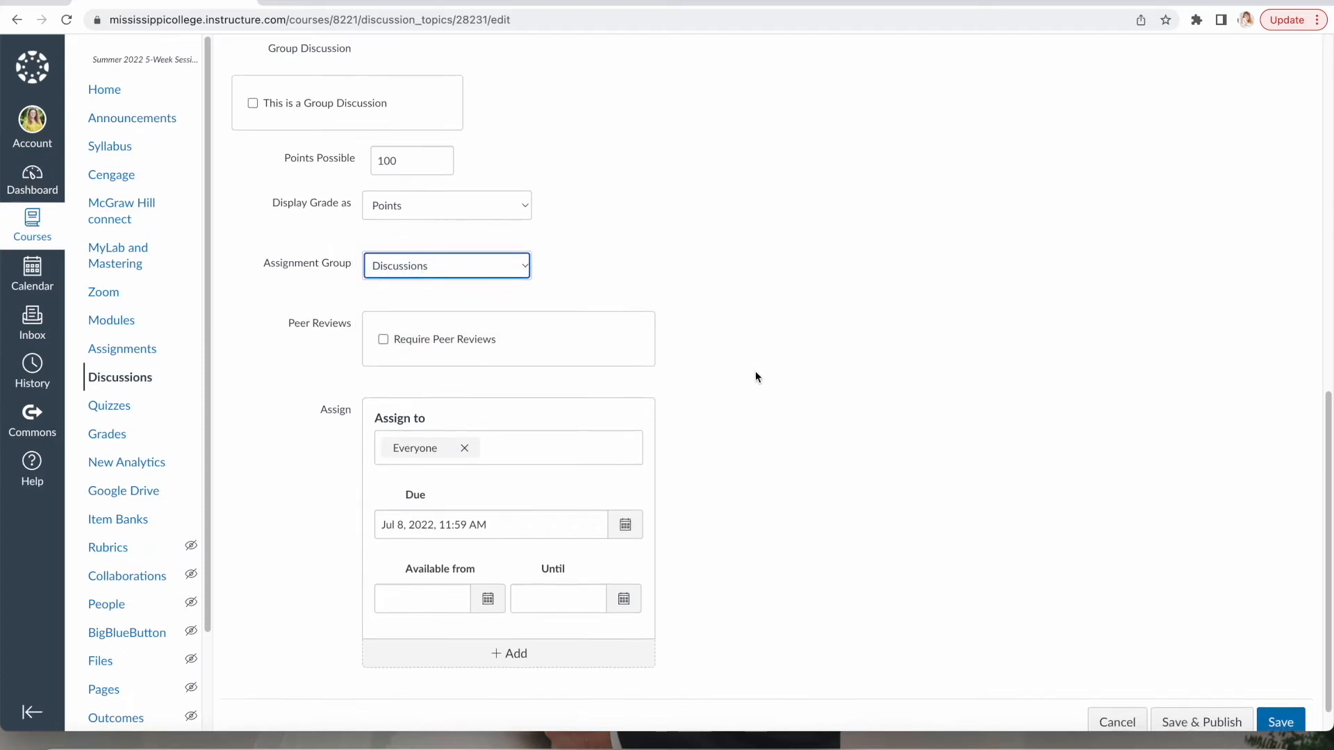
{"action": "scroll", "coordinate": [757, 377], "scroll_direction": "down", "scroll_amount": 1}
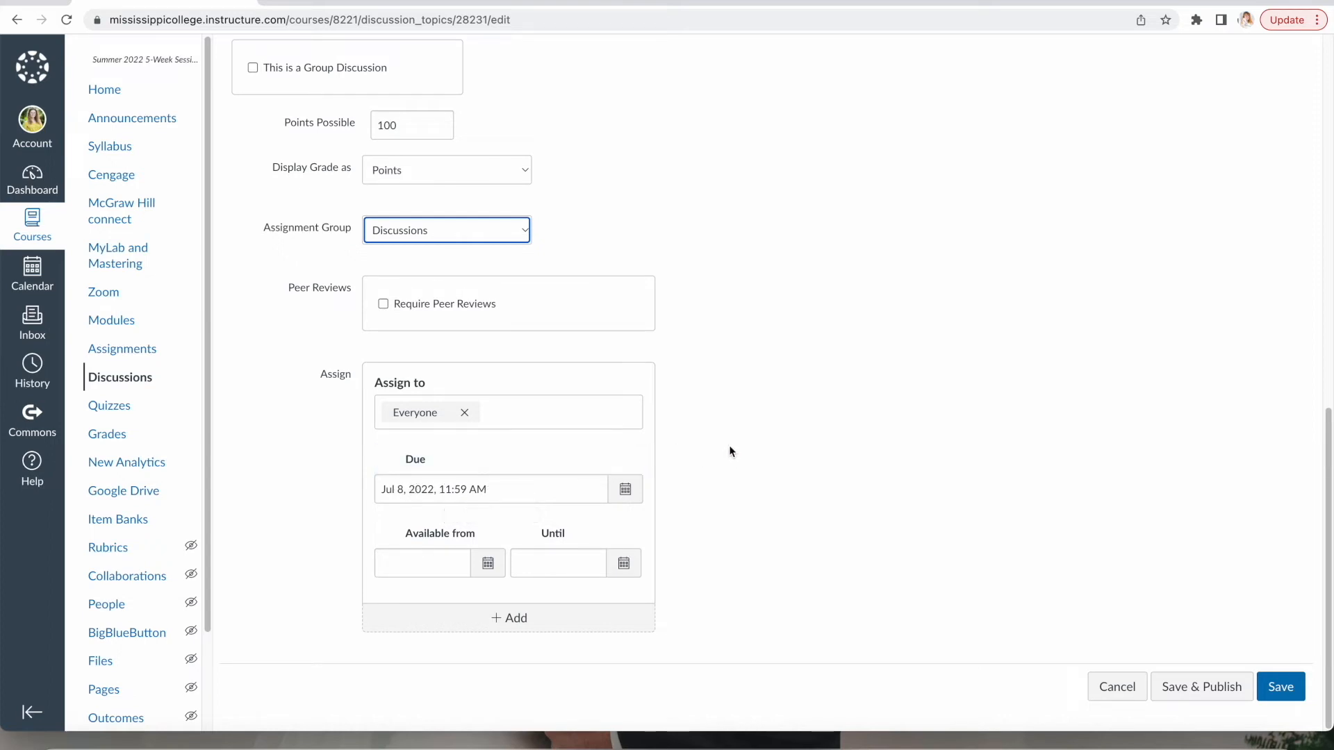
Make the discussion available from Jul 6 until Jul 8, 2022, and save it.
{"action": "left_click", "coordinate": [487, 564]}
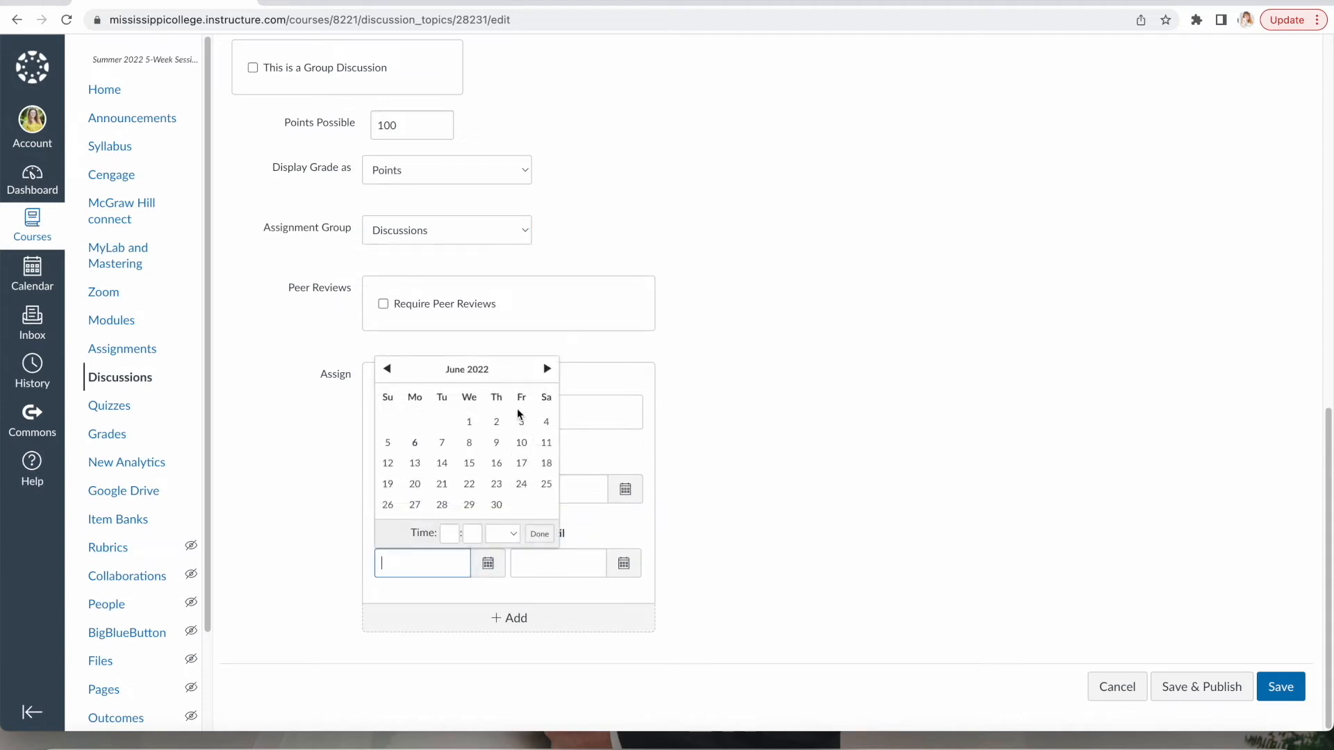
{"action": "left_click", "coordinate": [548, 369]}
{"action": "left_click", "coordinate": [469, 443]}
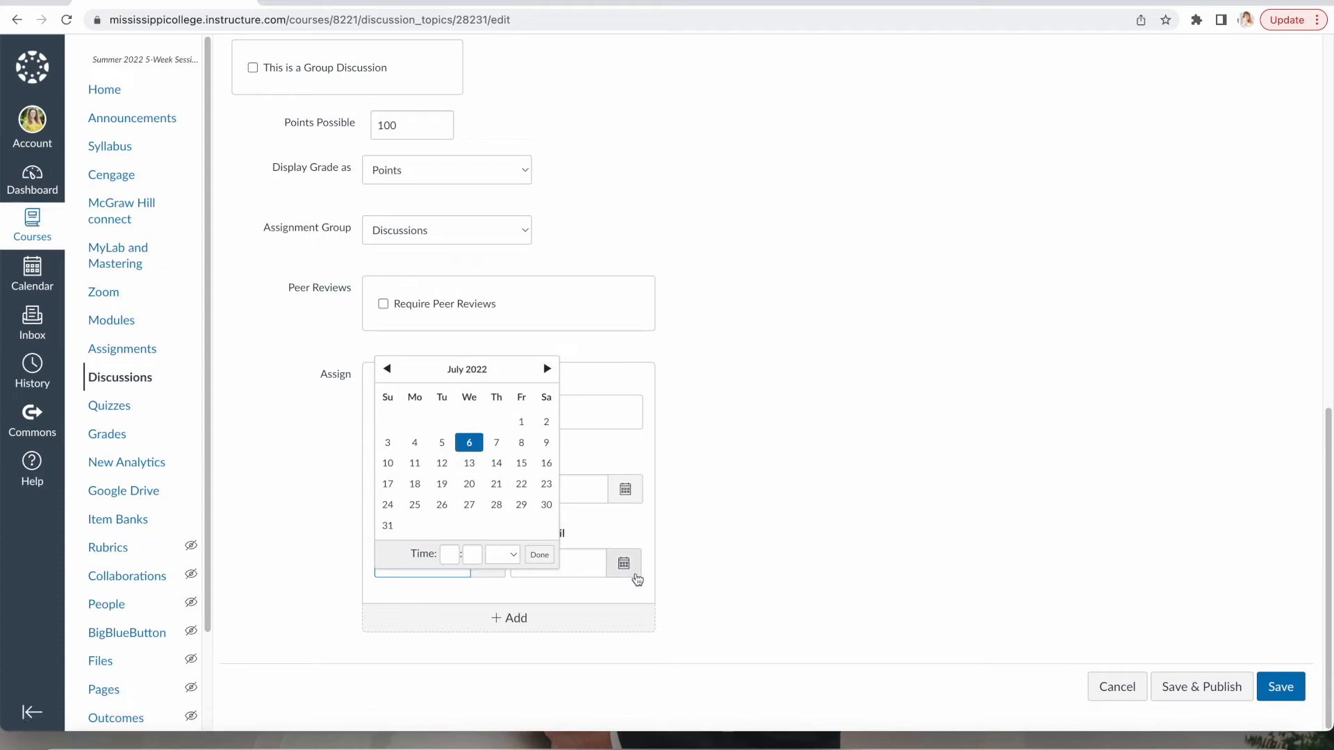
{"action": "left_click", "coordinate": [624, 563]}
{"action": "left_click", "coordinate": [683, 369]}
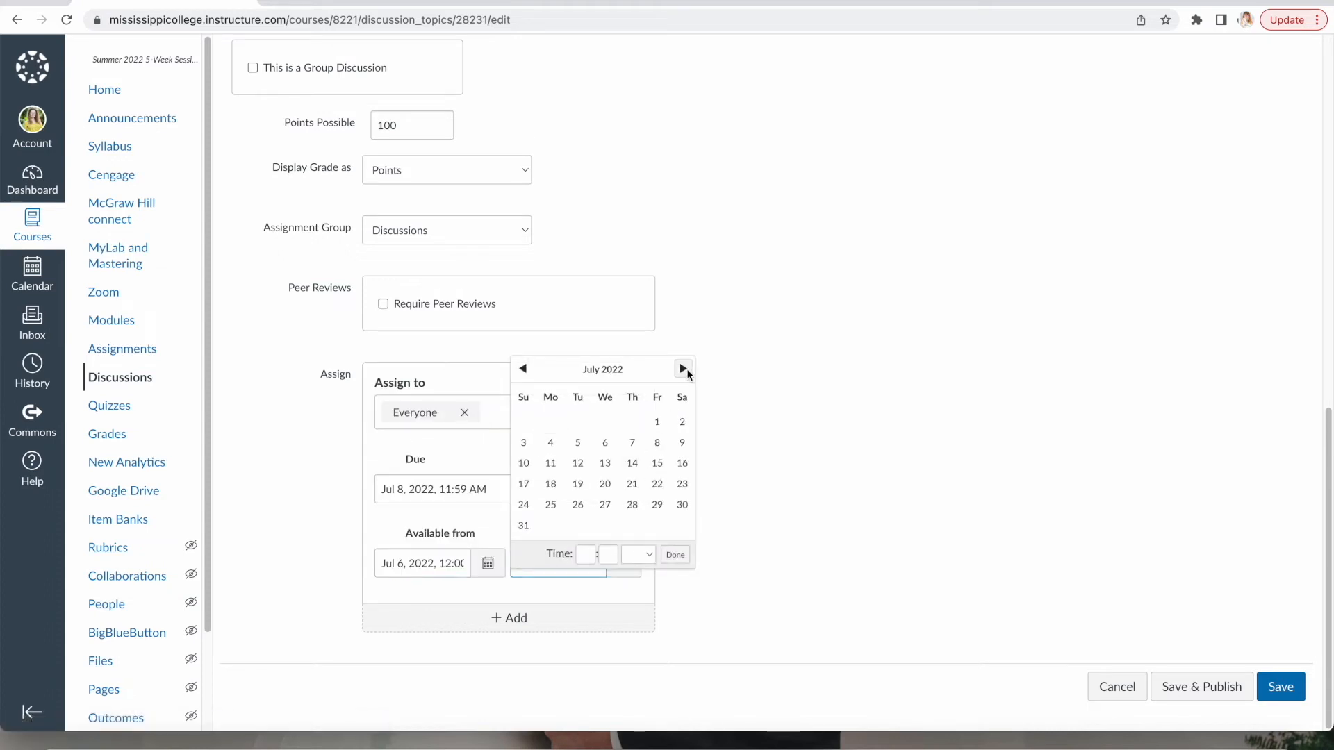
{"action": "left_click", "coordinate": [674, 555]}
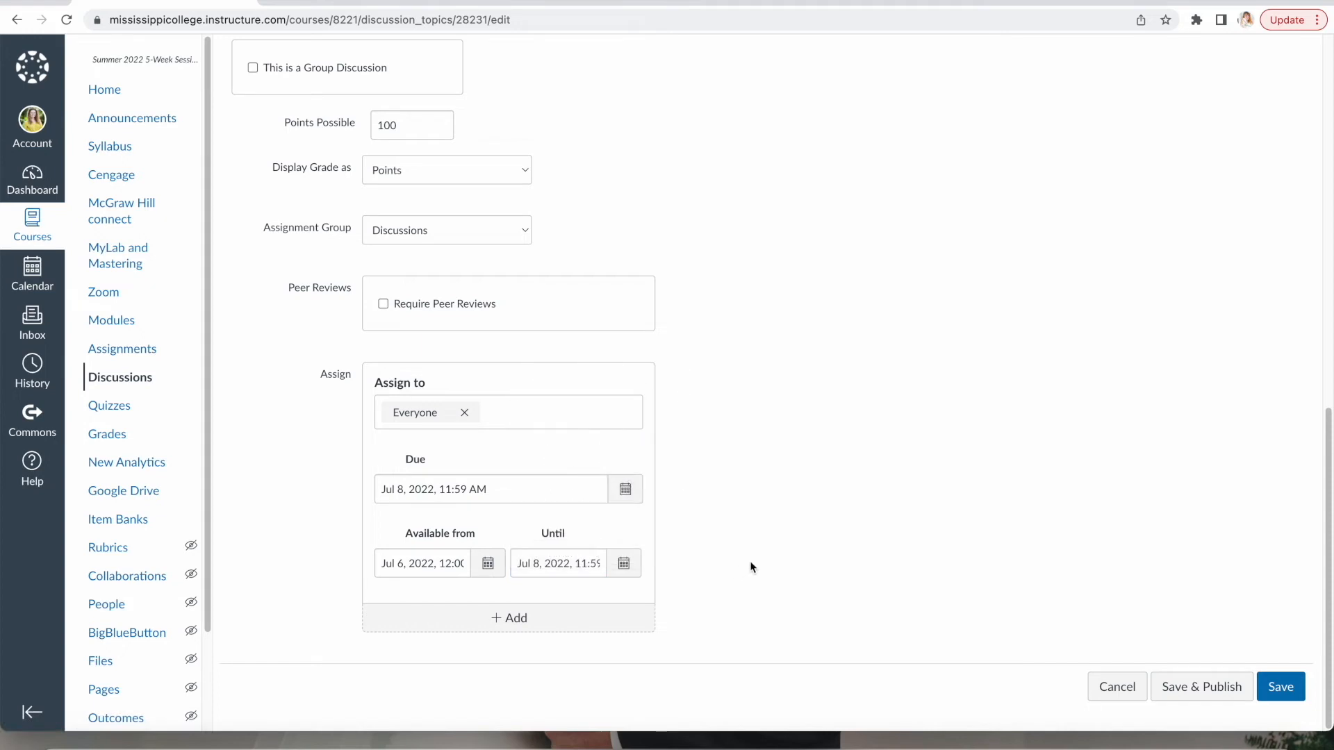
{"action": "left_click", "coordinate": [1282, 692]}
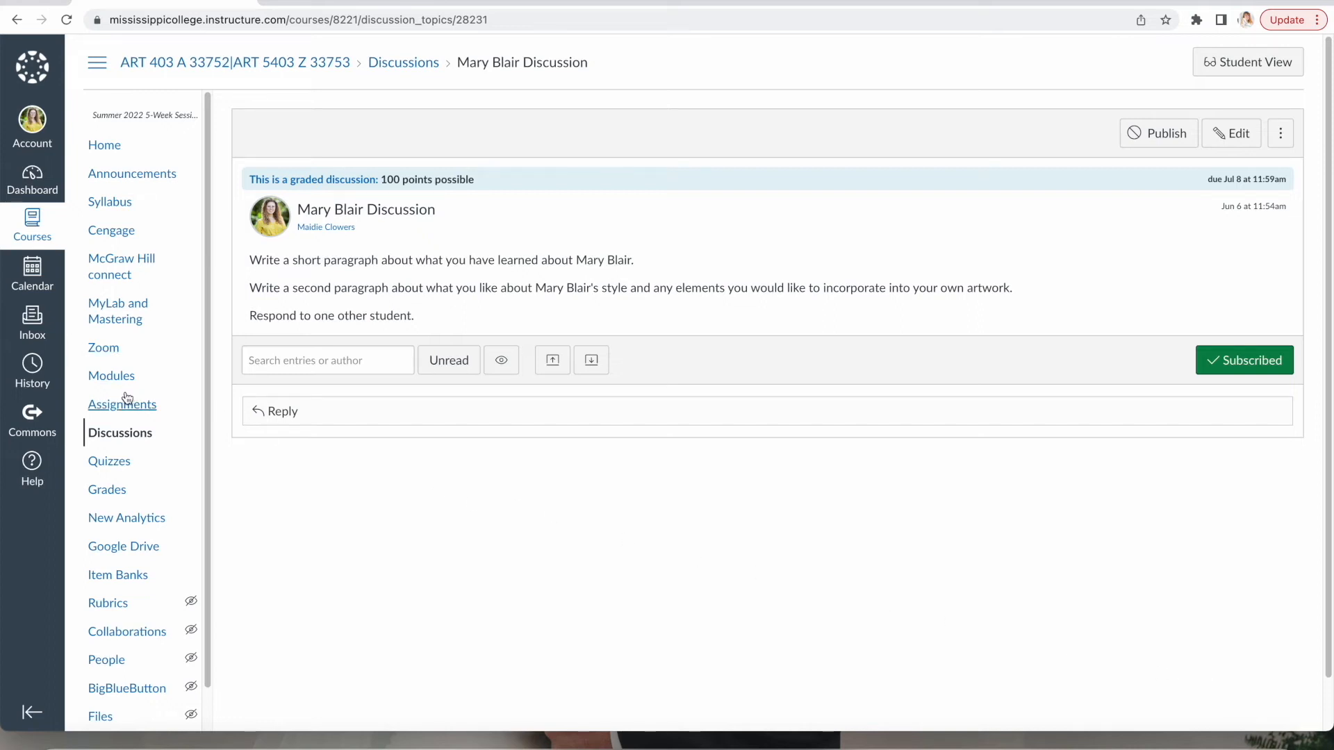
Open the Mary Blair Quiz from the Quizzes list for editing.
{"action": "left_click", "coordinate": [113, 467]}
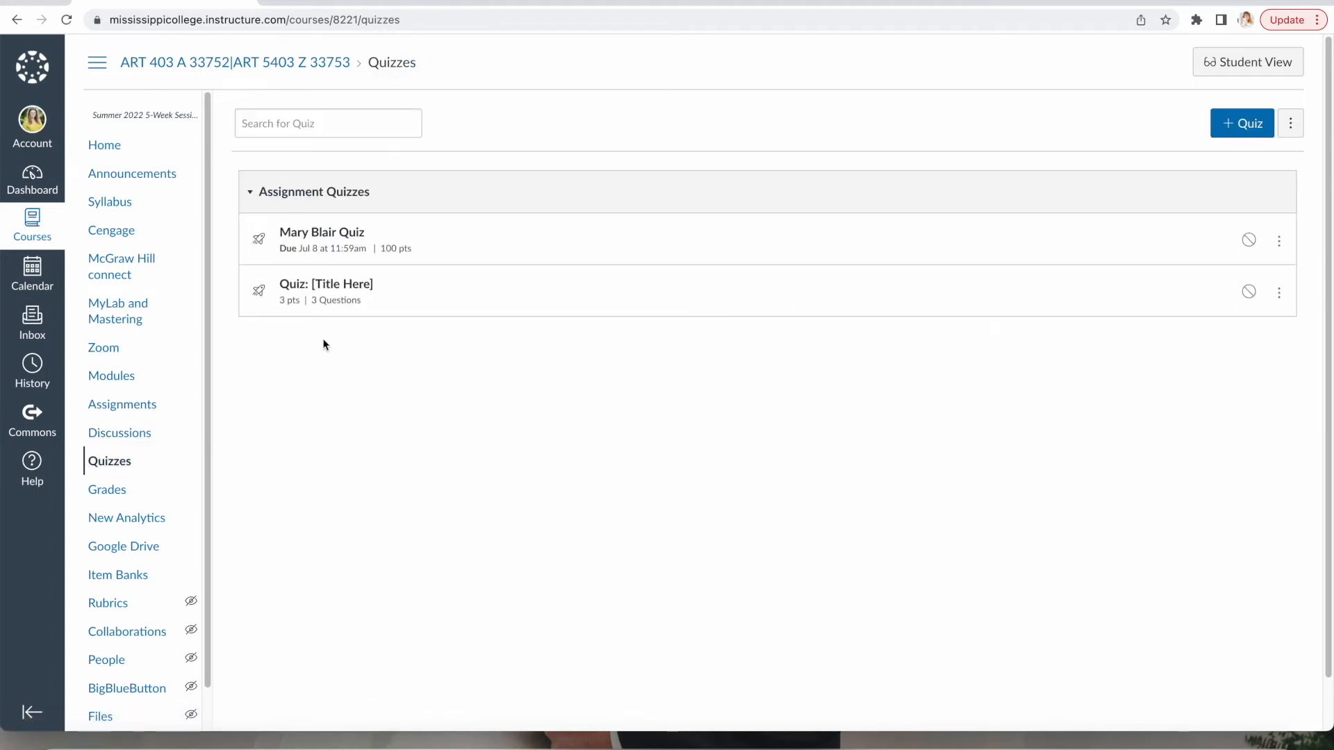
{"action": "left_click", "coordinate": [332, 233]}
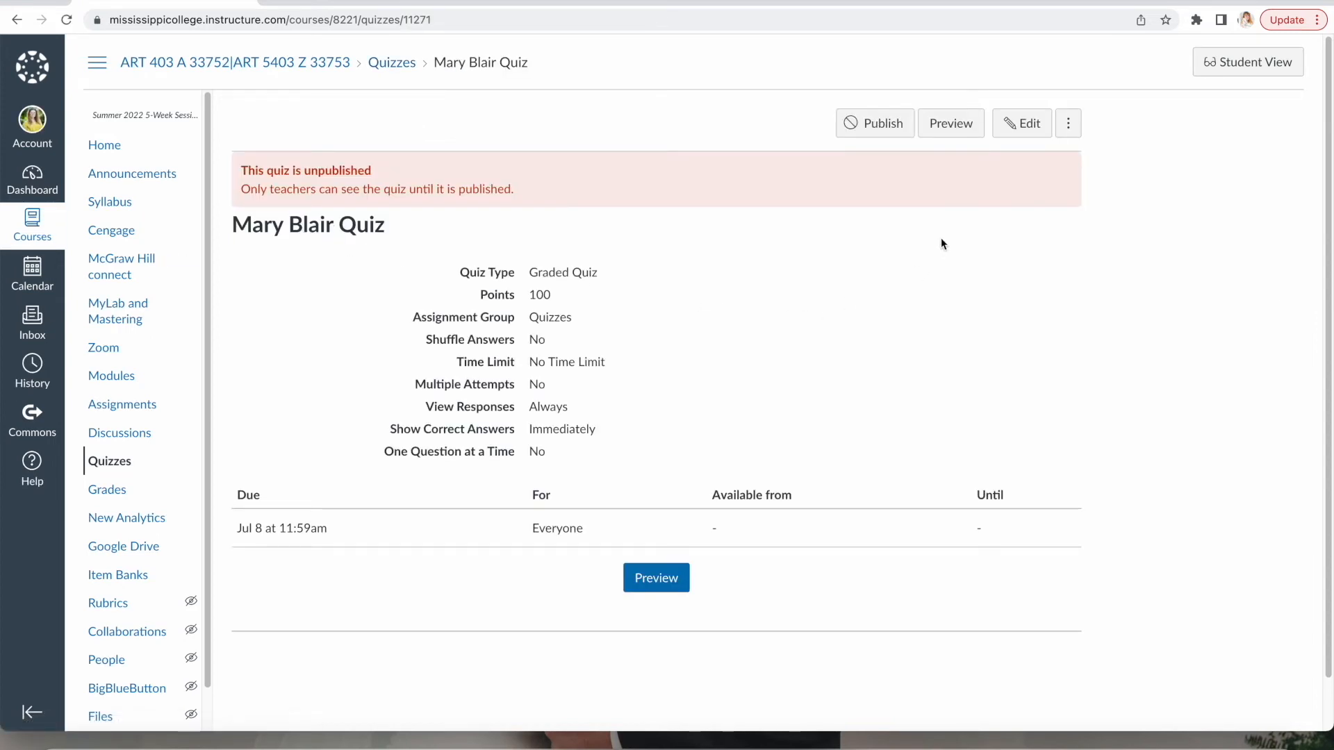
{"action": "left_click", "coordinate": [1033, 134]}
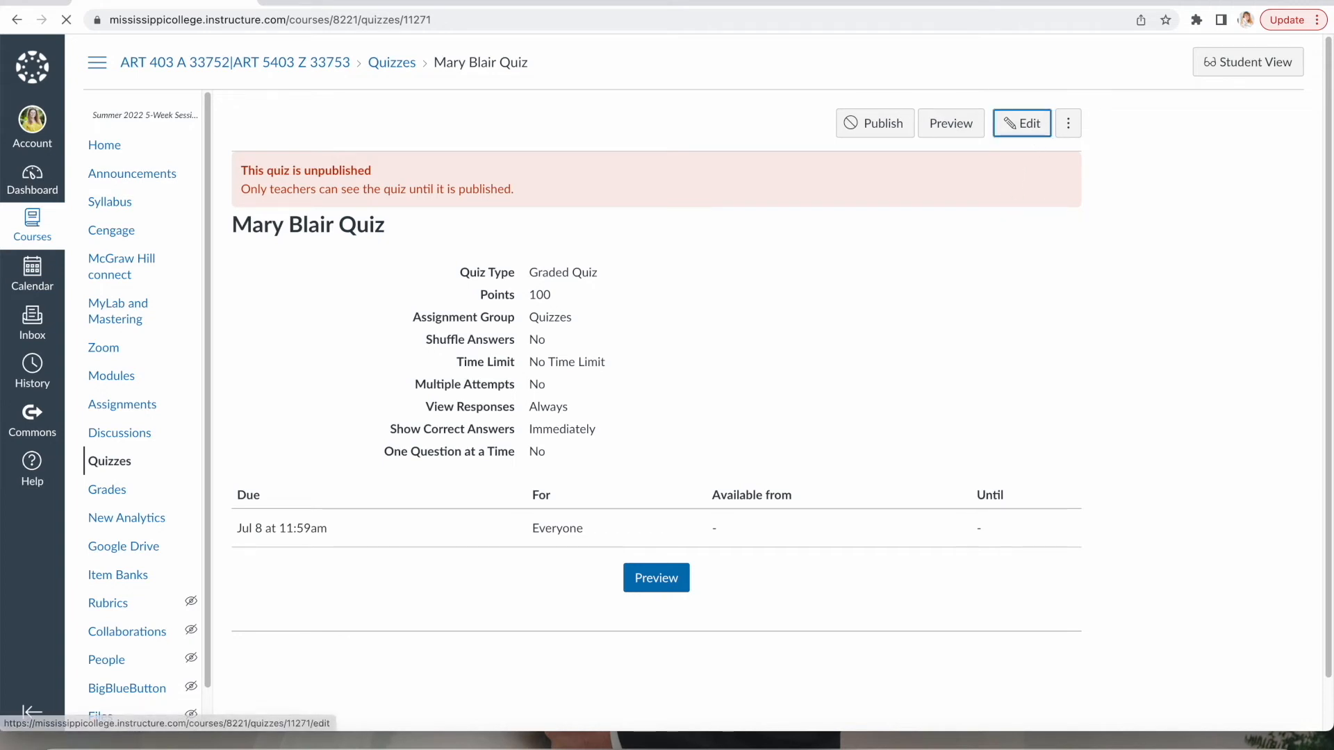
Delete the Cengage link, leaving the quiz instructions empty.
{"action": "left_click_drag", "start_coordinate": [111, 231], "coordinate": [446, 371]}
{"action": "left_click_drag", "start_coordinate": [346, 368], "coordinate": [244, 363]}
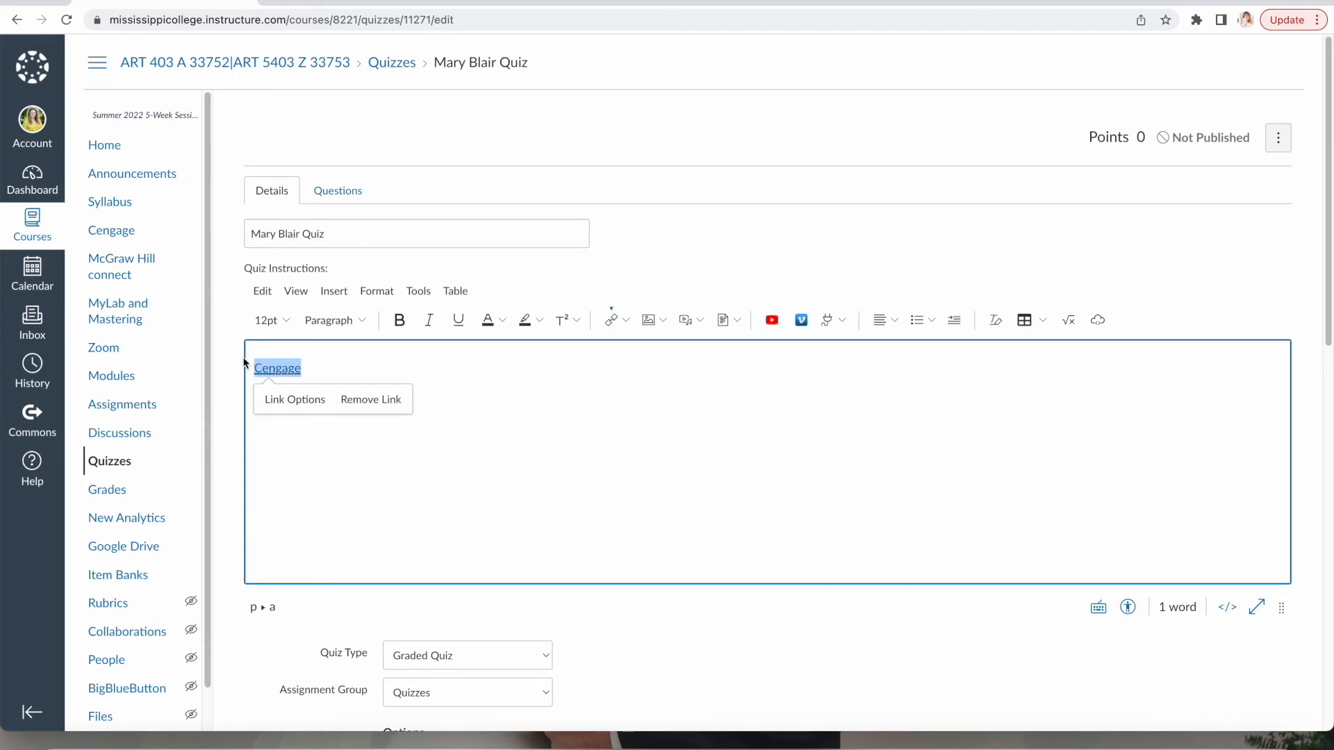
{"action": "key", "text": "BackSpace"}
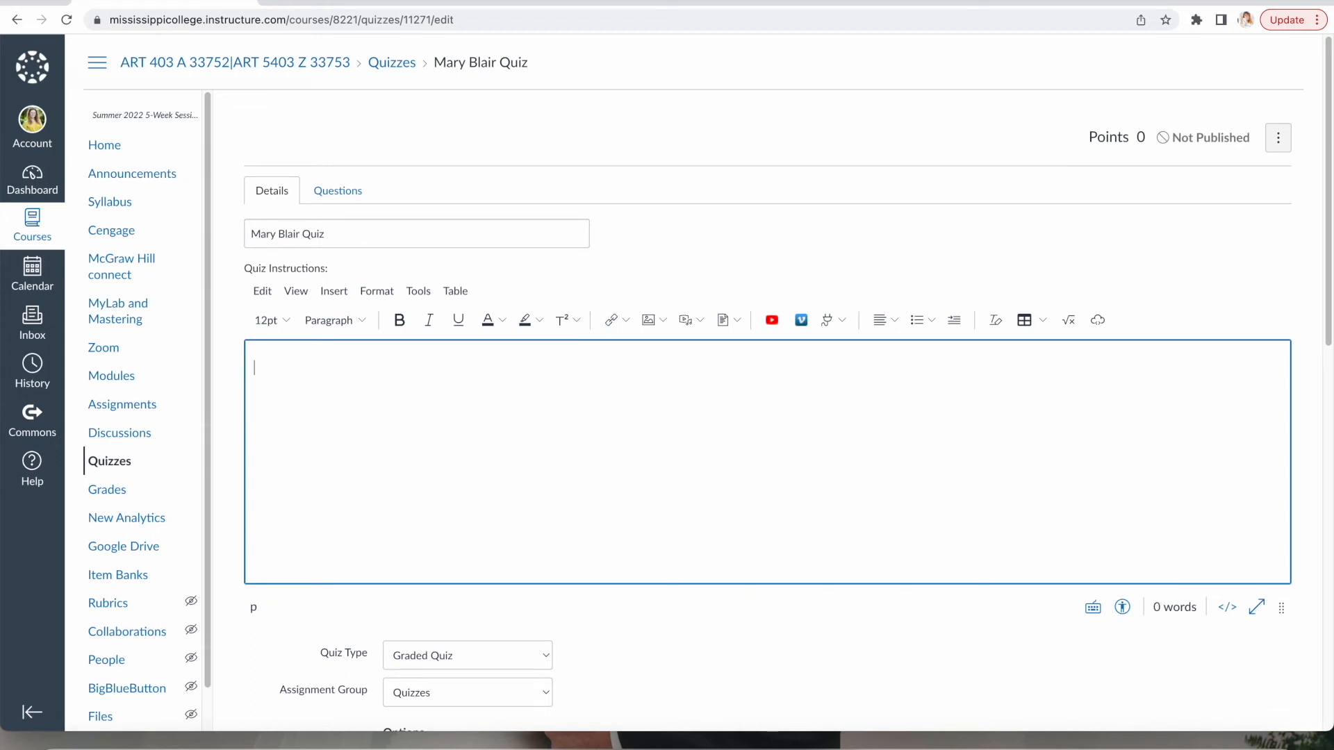
{"action": "left_click", "coordinate": [713, 271]}
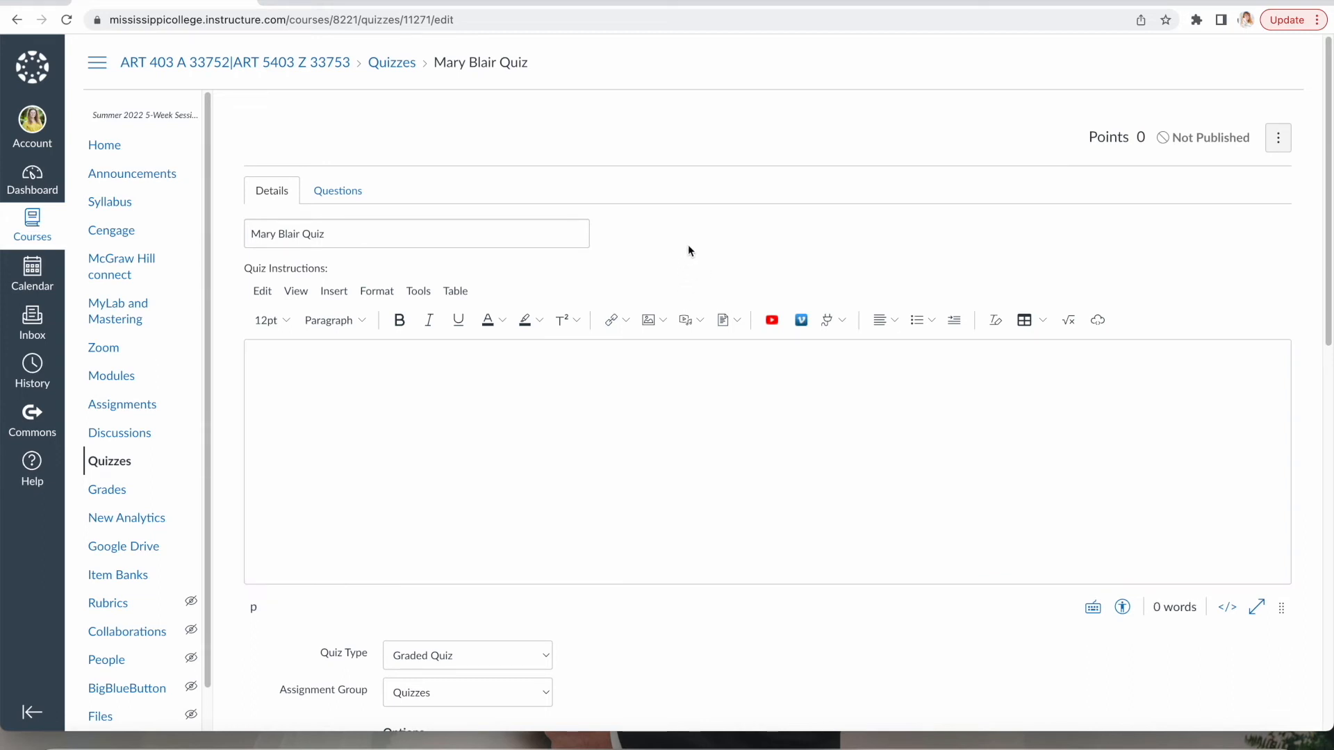
{"action": "left_click", "coordinate": [601, 435]}
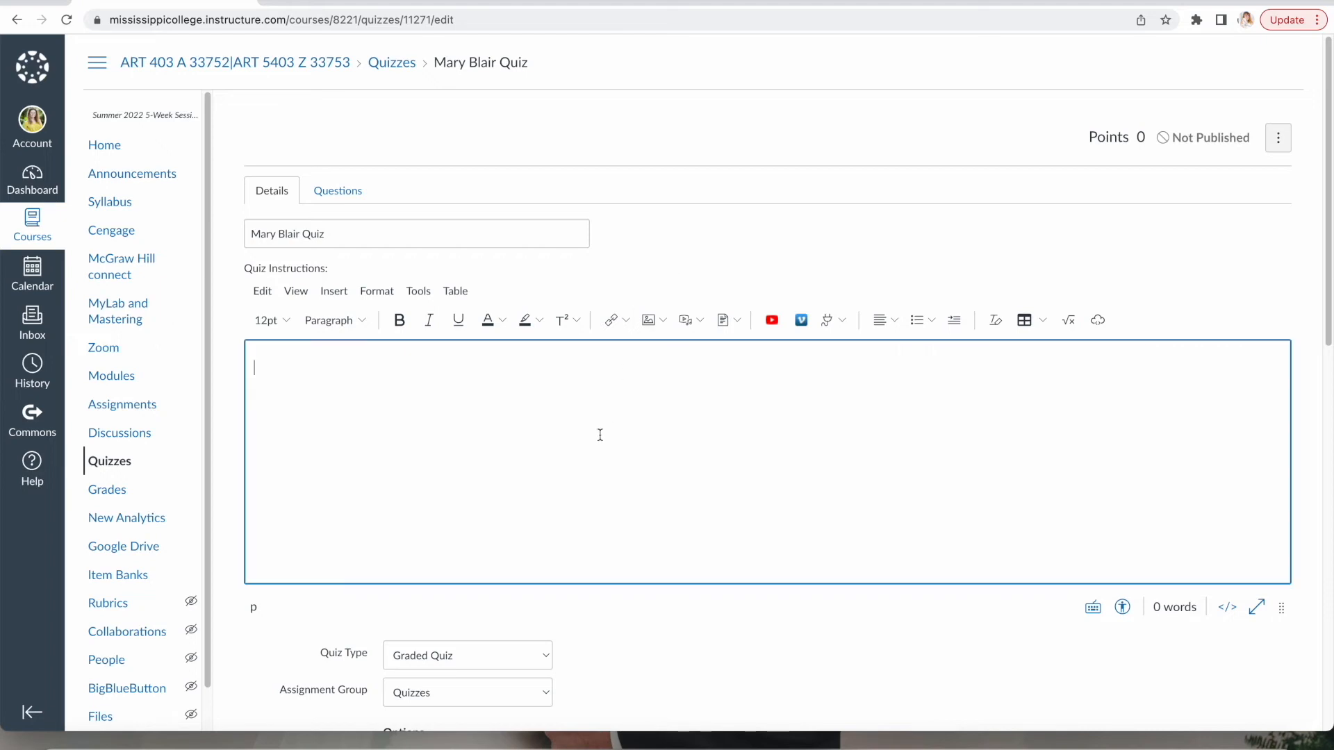
Keep the quiz type as Graded Quiz in the Quizzes group.
{"action": "scroll", "coordinate": [598, 448], "scroll_direction": "down", "scroll_amount": 2}
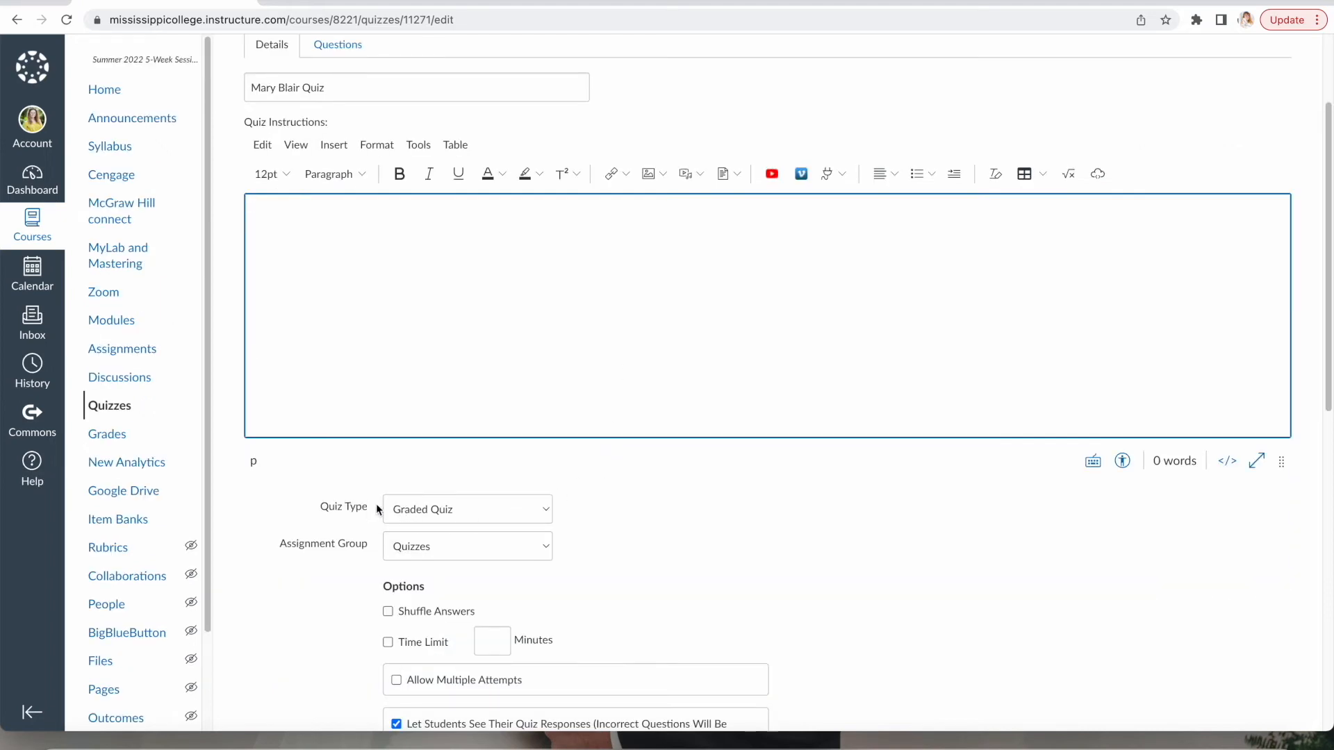
{"action": "left_click", "coordinate": [511, 509]}
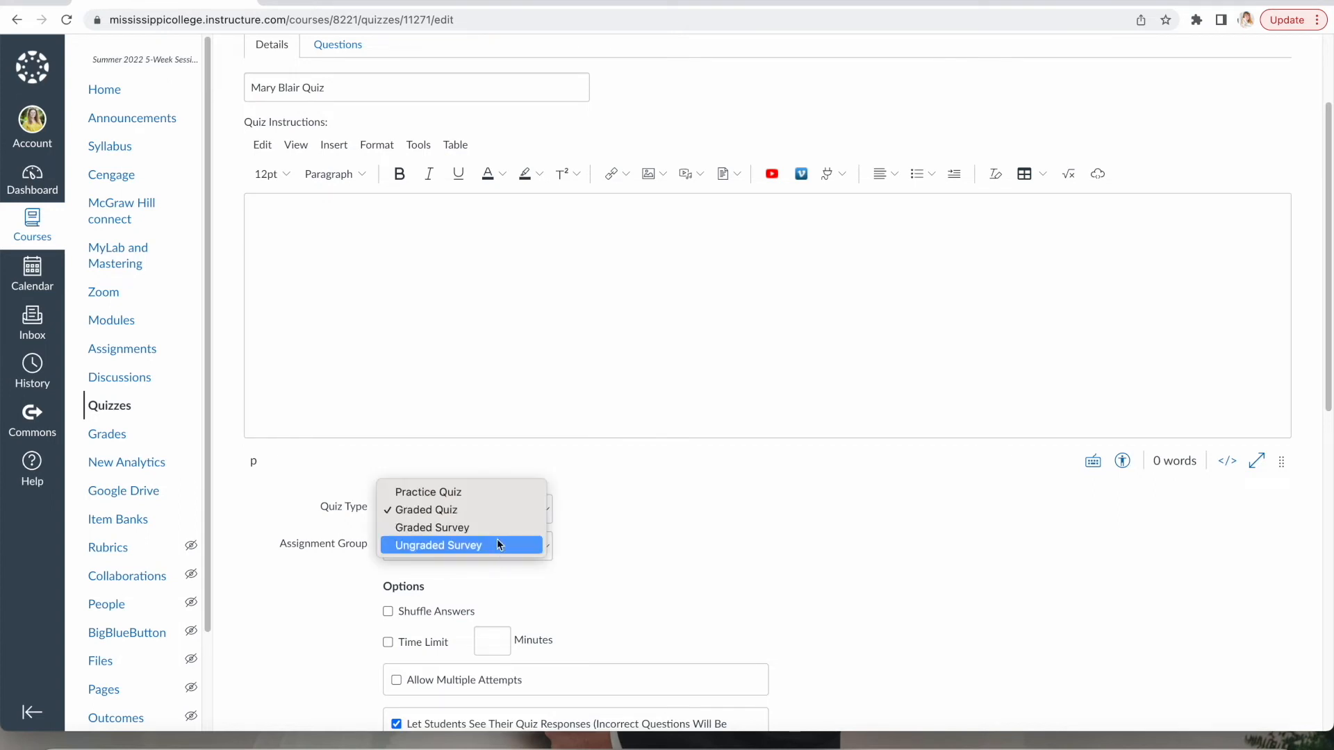
{"action": "left_click", "coordinate": [671, 507]}
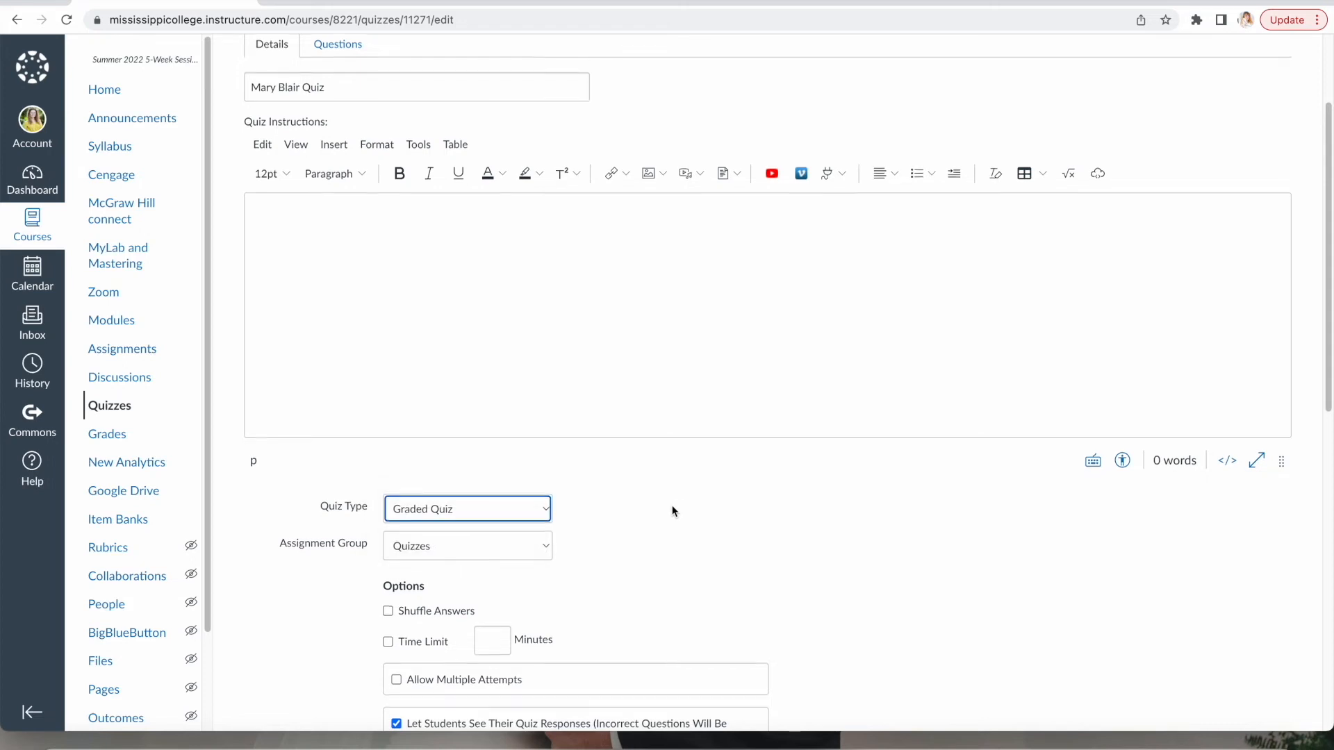
{"action": "scroll", "coordinate": [673, 511], "scroll_direction": "down", "scroll_amount": 1}
{"action": "scroll", "coordinate": [671, 506], "scroll_direction": "down", "scroll_amount": 3}
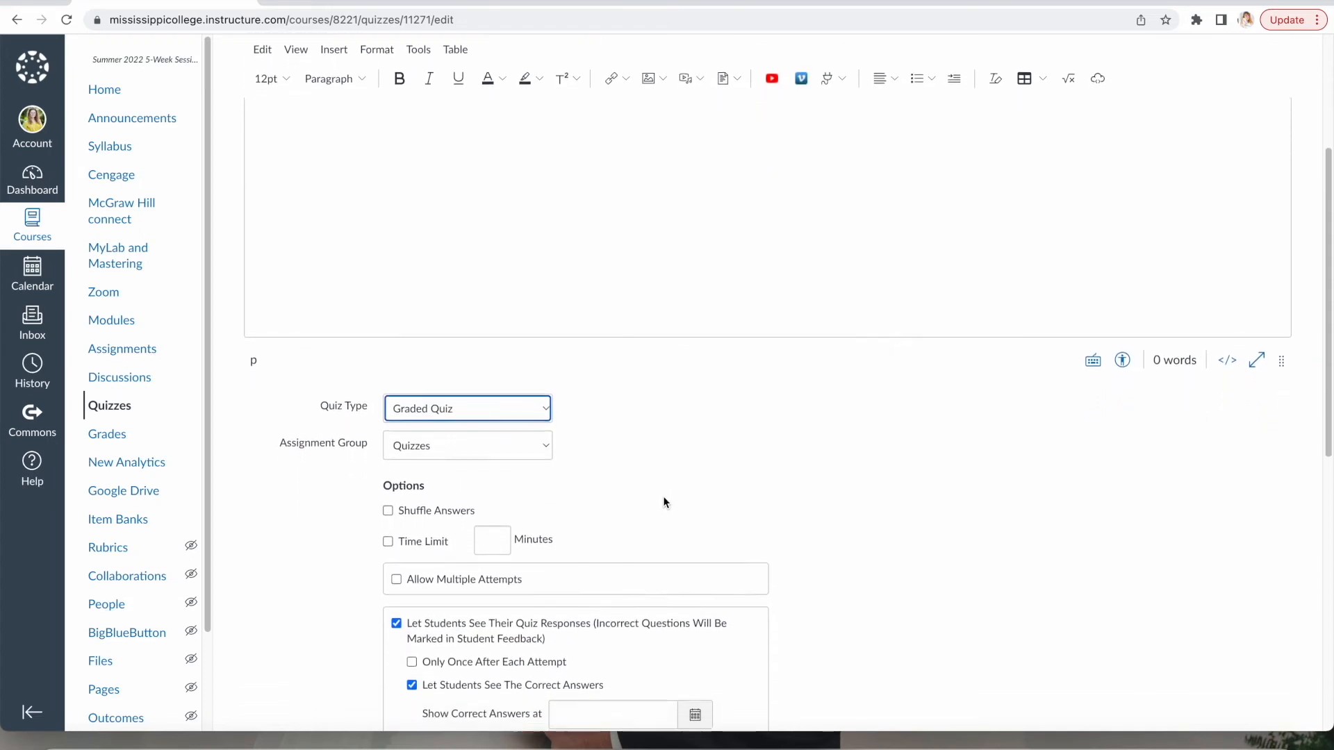
{"action": "scroll", "coordinate": [660, 490], "scroll_direction": "down", "scroll_amount": 2}
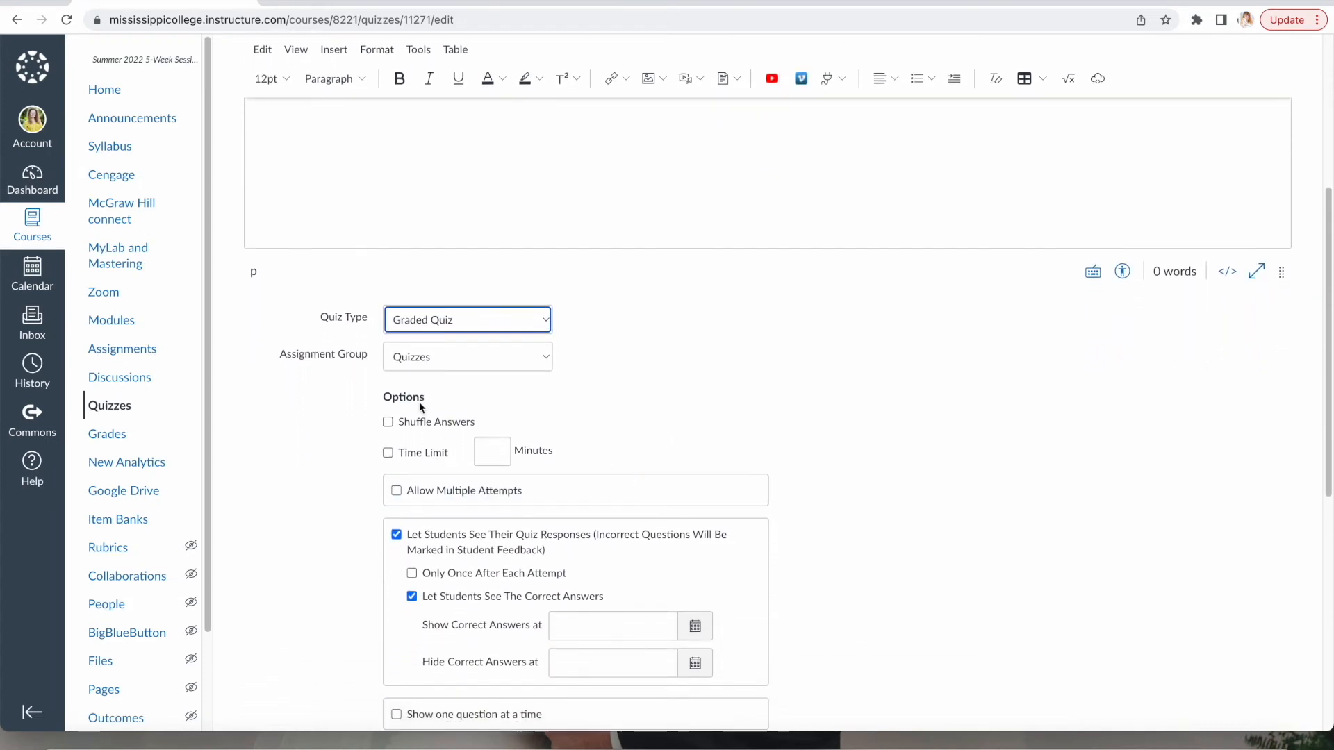
{"action": "triple_click", "coordinate": [292, 366]}
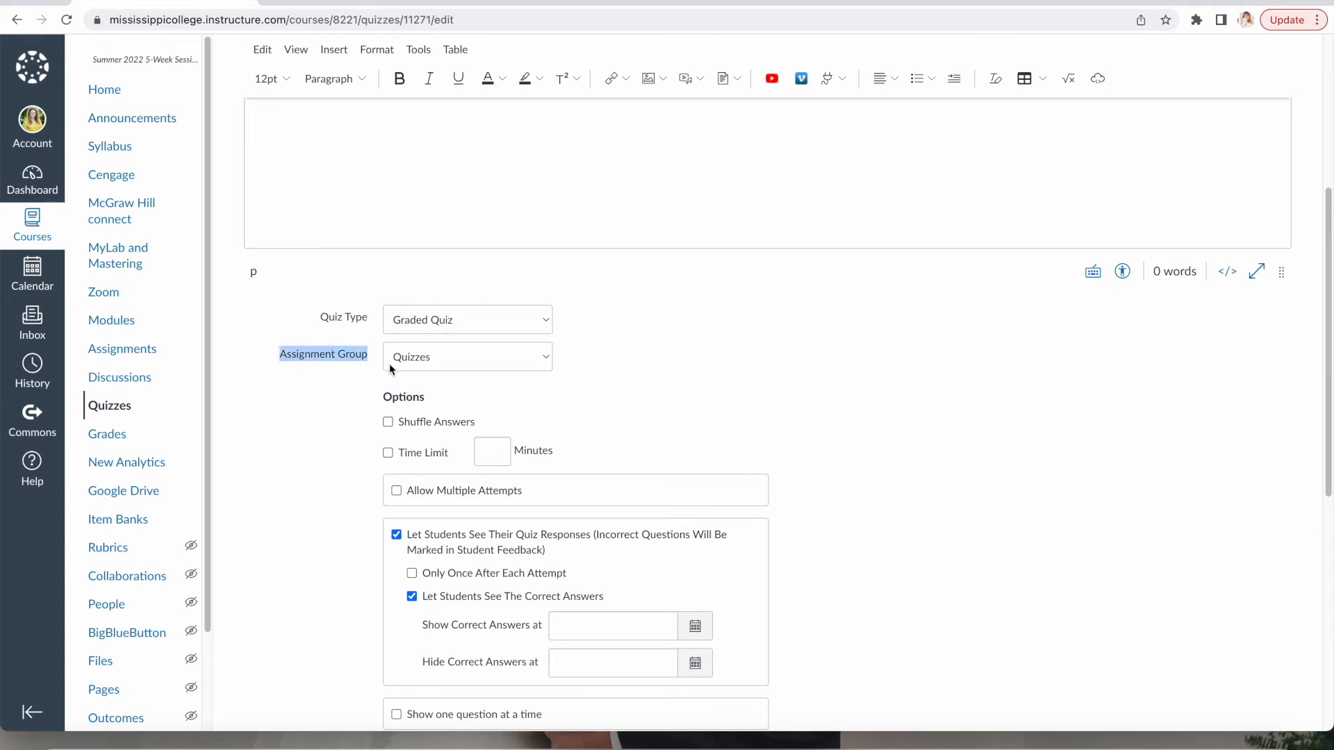
{"action": "left_click", "coordinate": [713, 382]}
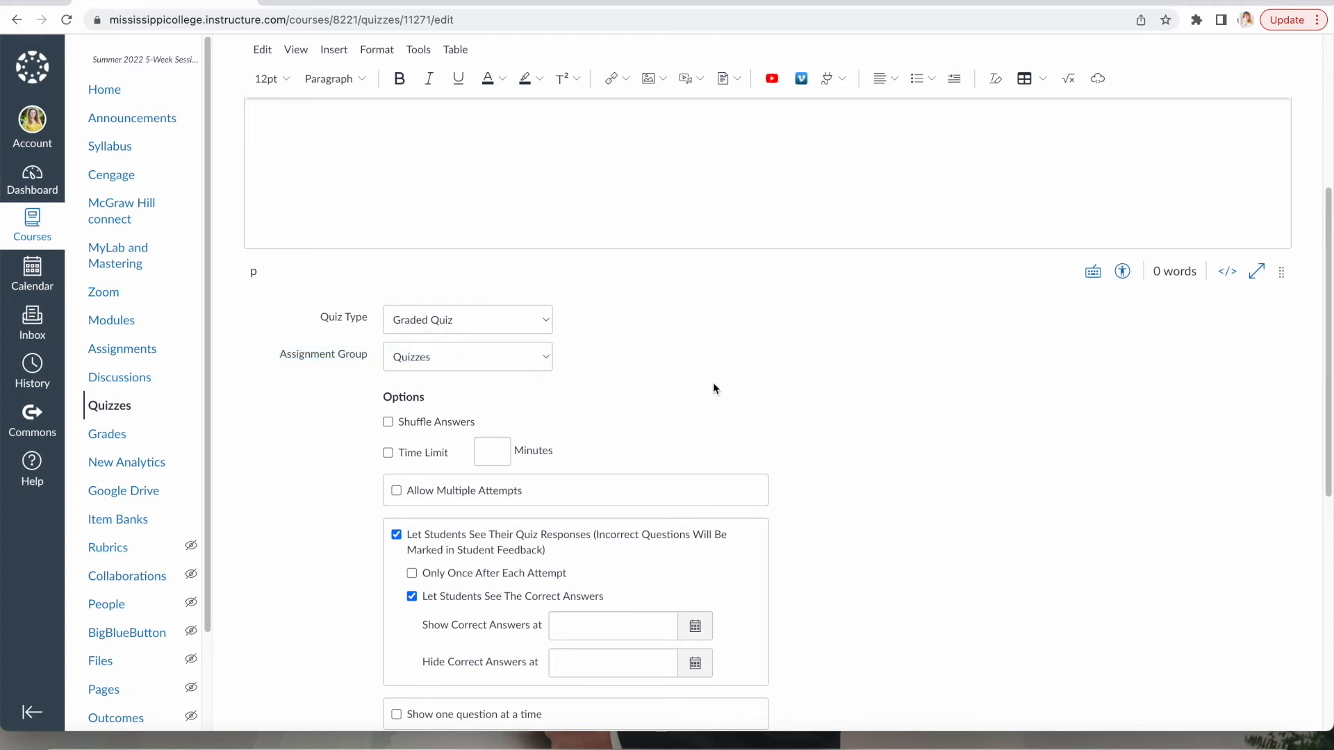
Turn on Shuffle Answers for the Mary Blair Quiz.
{"action": "scroll", "coordinate": [696, 415], "scroll_direction": "down", "scroll_amount": 1}
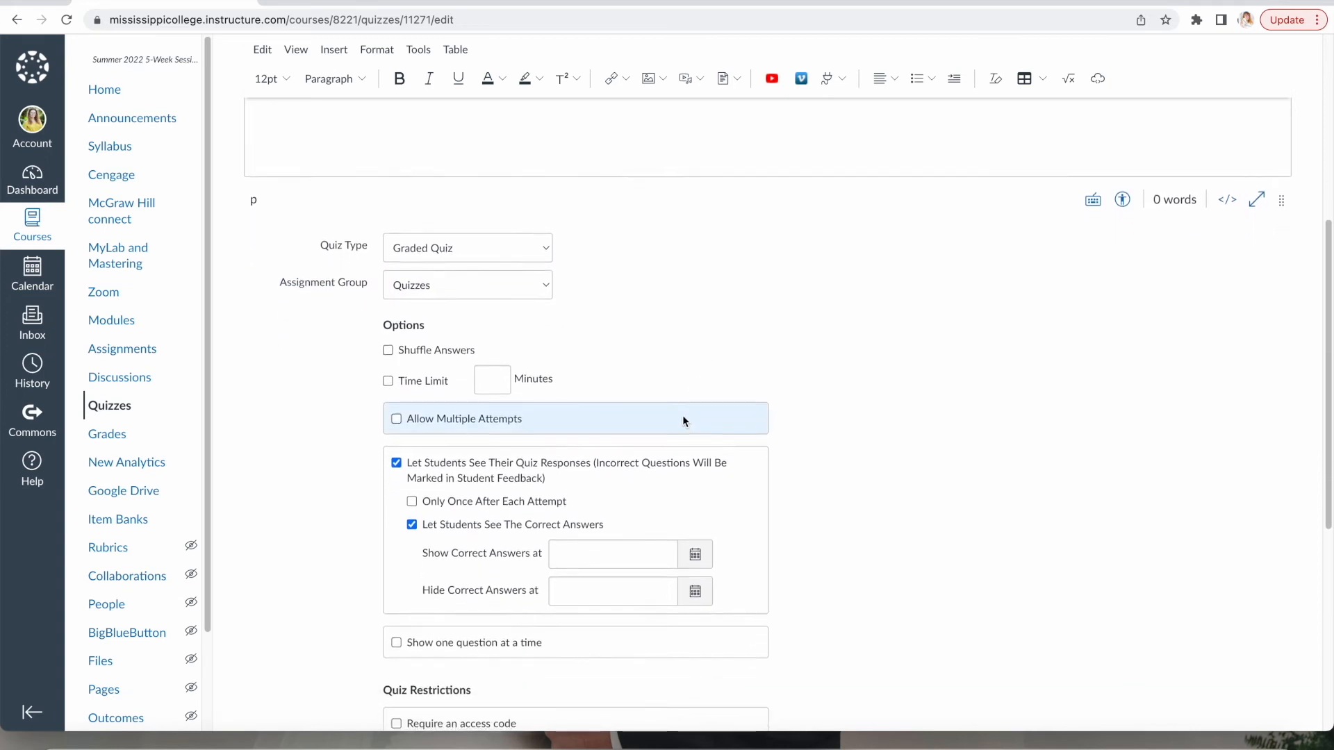
{"action": "scroll", "coordinate": [682, 415], "scroll_direction": "down", "scroll_amount": 2}
{"action": "left_click", "coordinate": [388, 204]}
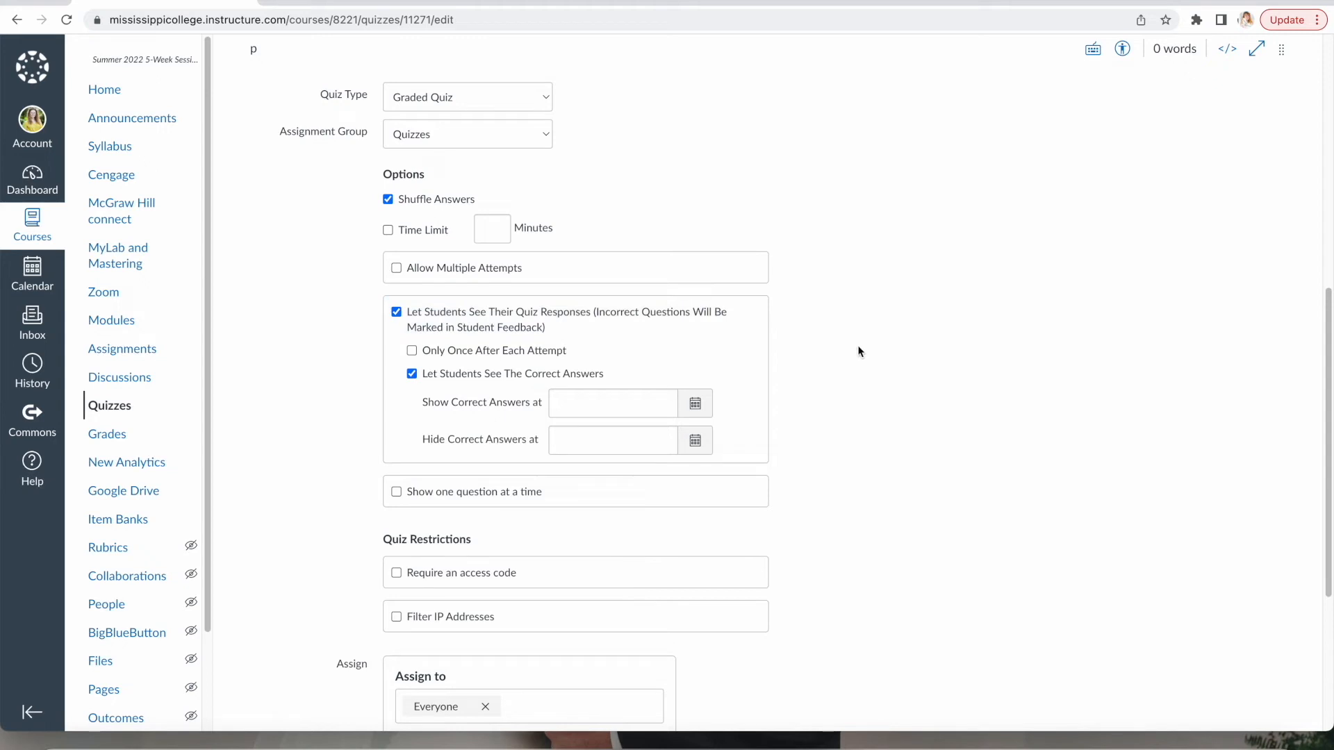
{"action": "scroll", "coordinate": [820, 378], "scroll_direction": "down", "scroll_amount": 2}
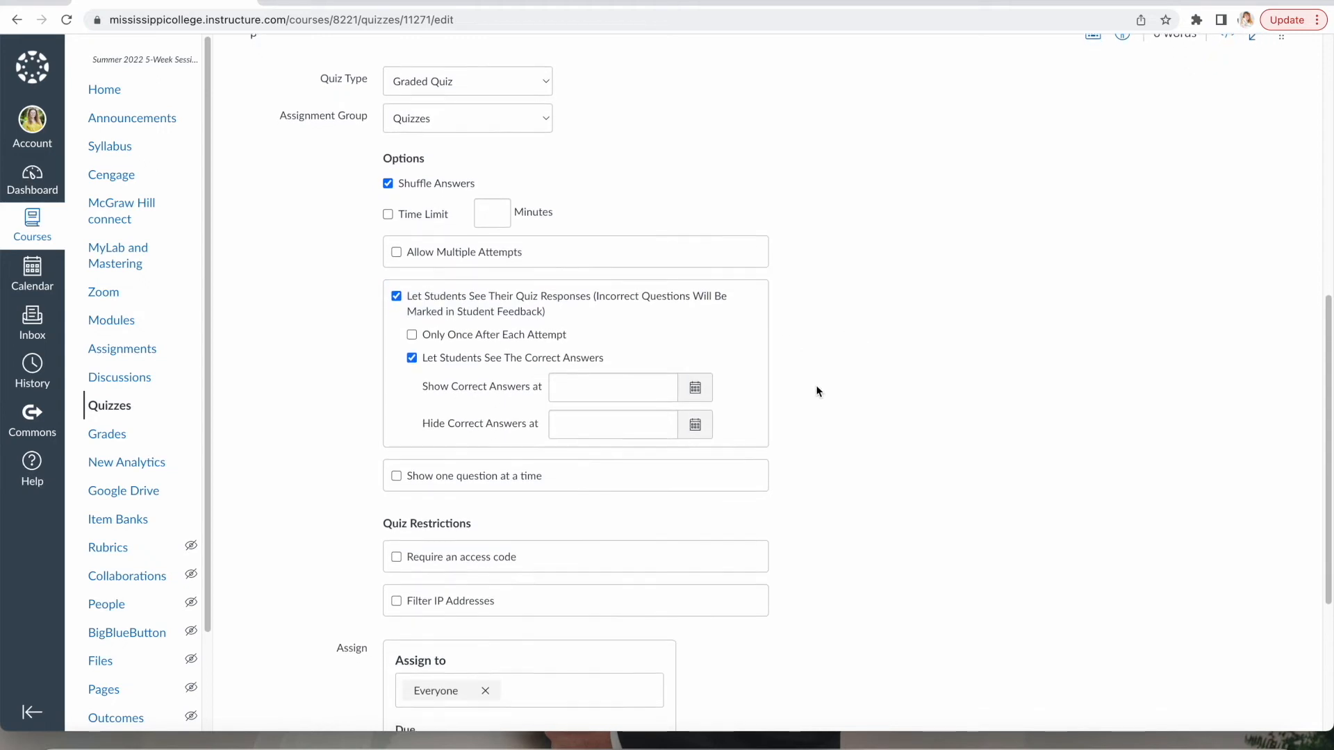
{"action": "scroll", "coordinate": [841, 336], "scroll_direction": "down", "scroll_amount": 3}
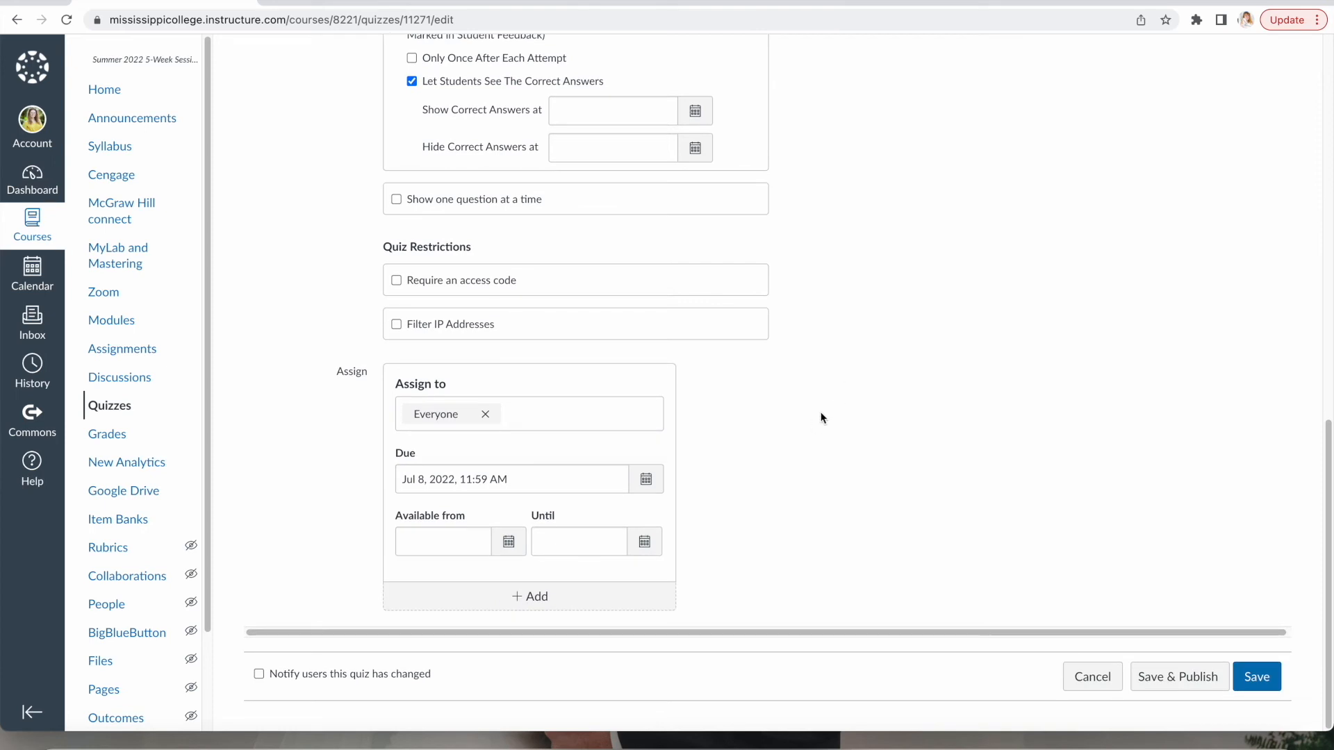
Set the quiz's availability from Jul 6, 2022 until Jul 8, 2022, 11:59.
{"action": "left_click", "coordinate": [509, 541]}
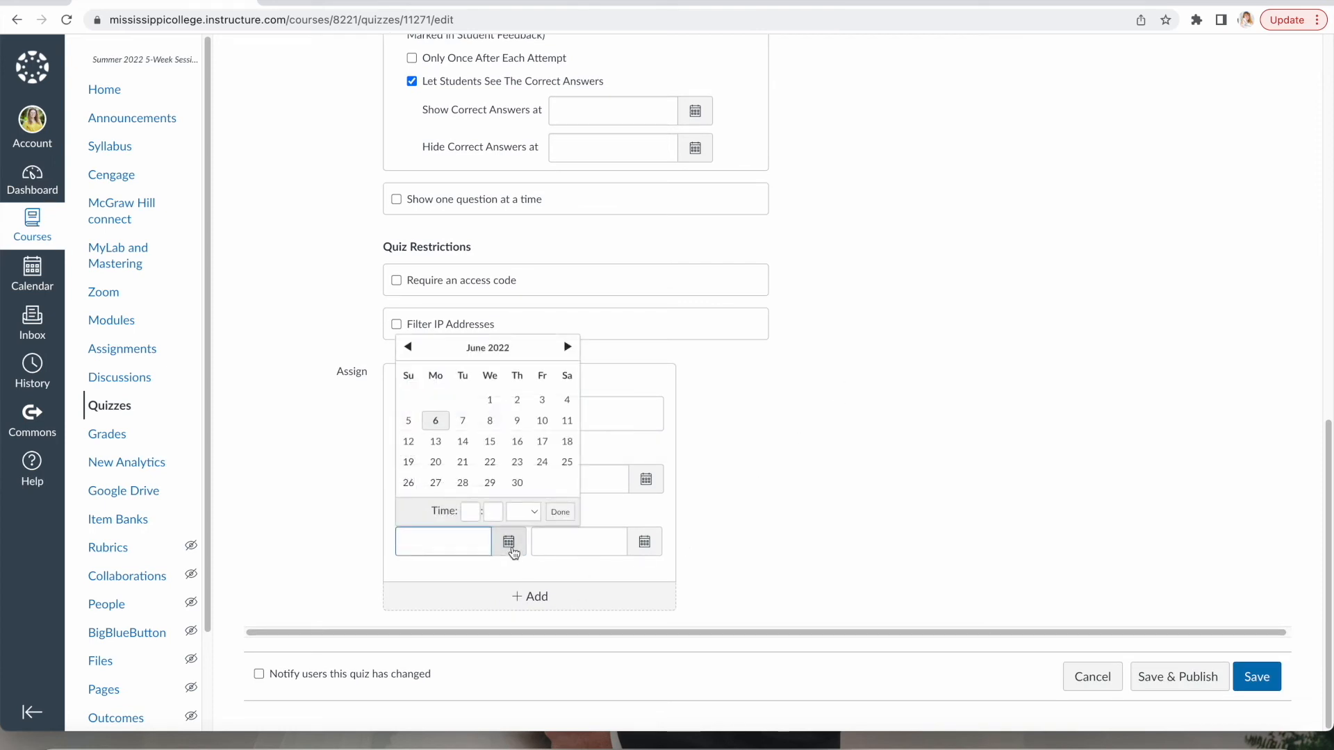
{"action": "left_click", "coordinate": [567, 347]}
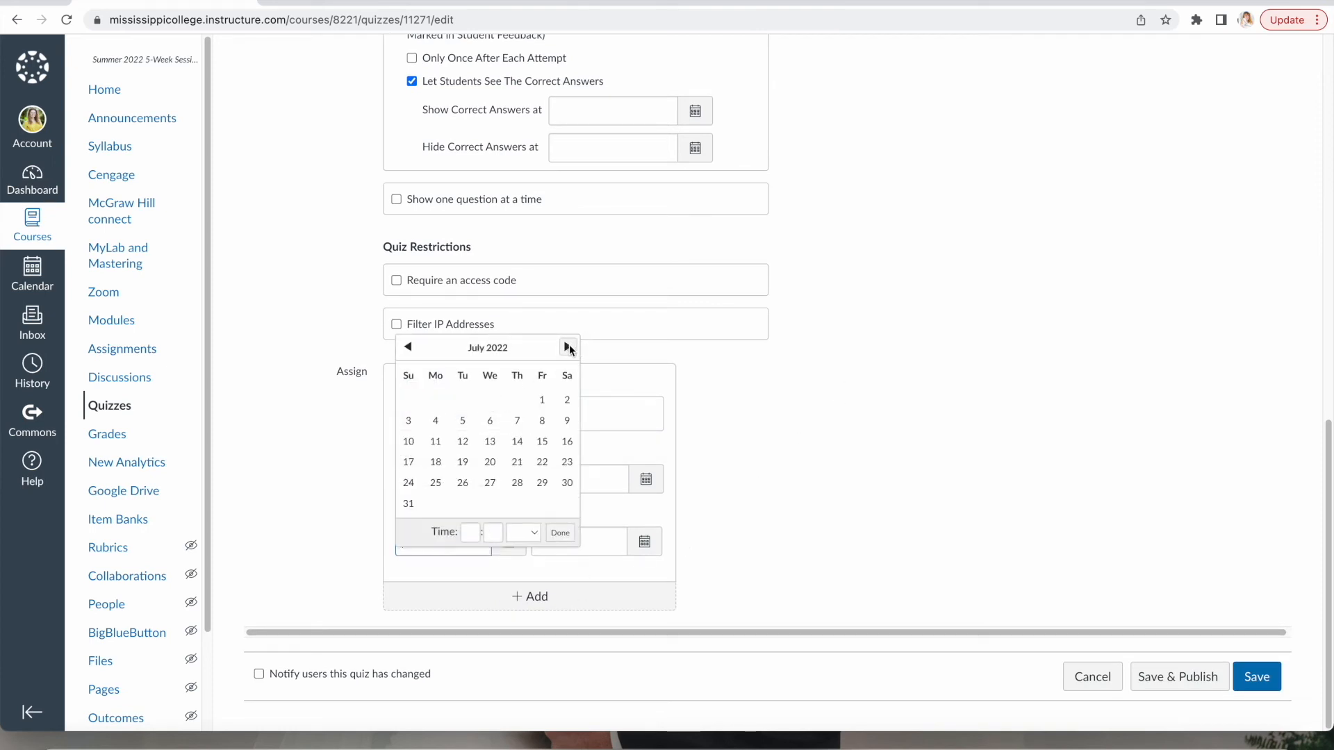
{"action": "left_click", "coordinate": [490, 421]}
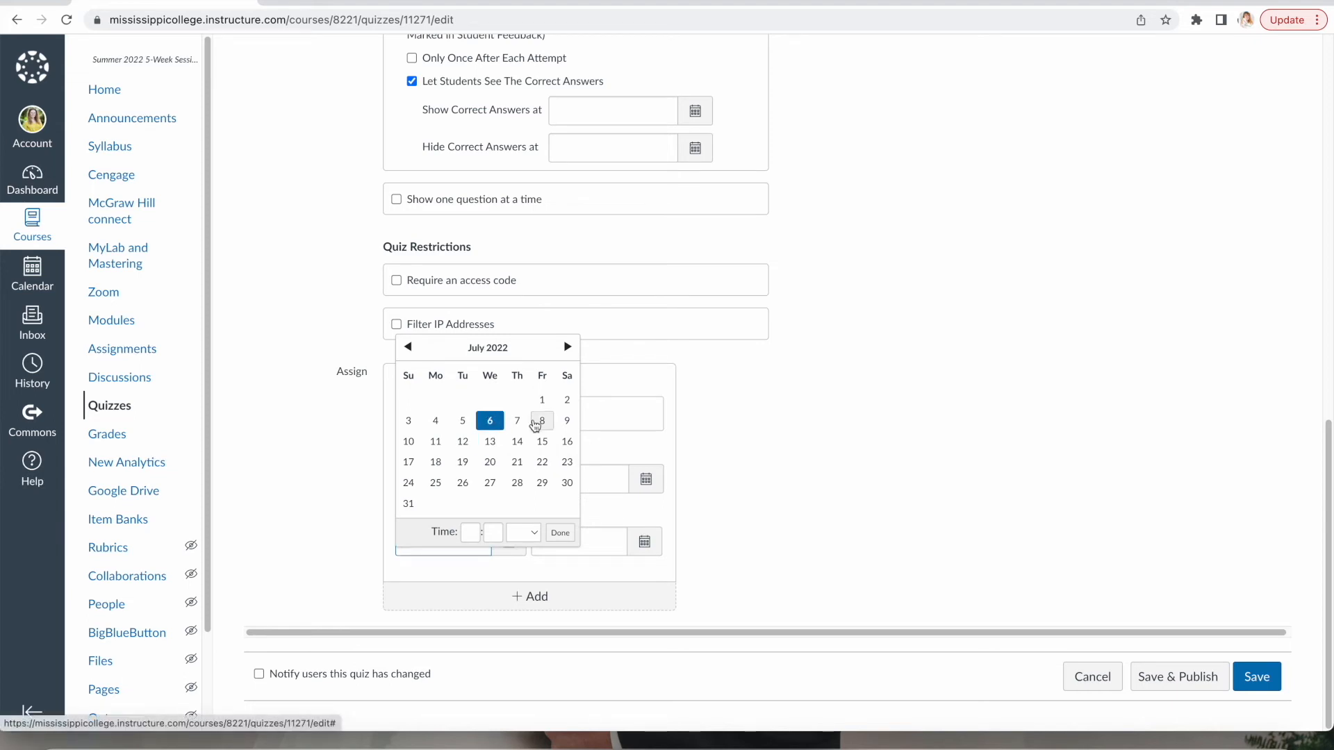
{"action": "left_click", "coordinate": [560, 533]}
{"action": "left_click", "coordinate": [645, 542]}
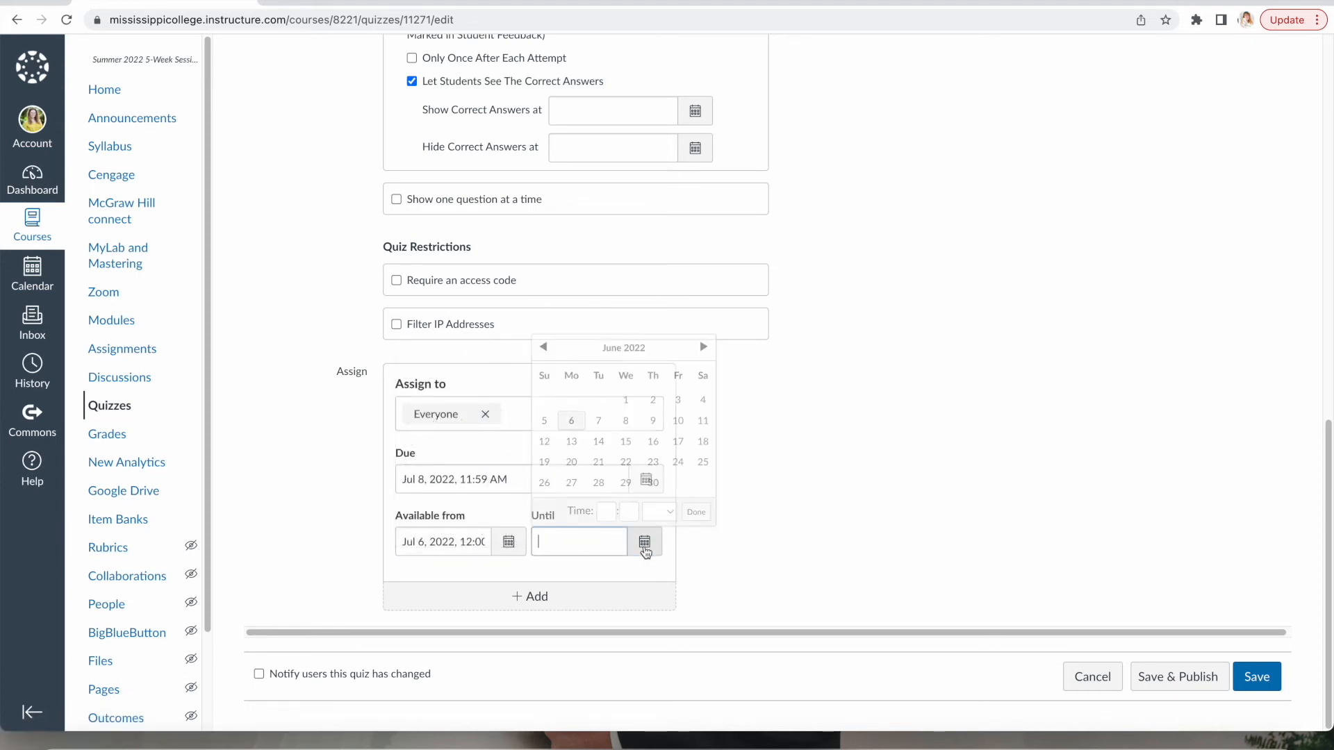
{"action": "left_click", "coordinate": [703, 347]}
{"action": "left_click", "coordinate": [678, 420]}
{"action": "left_click", "coordinate": [696, 533]}
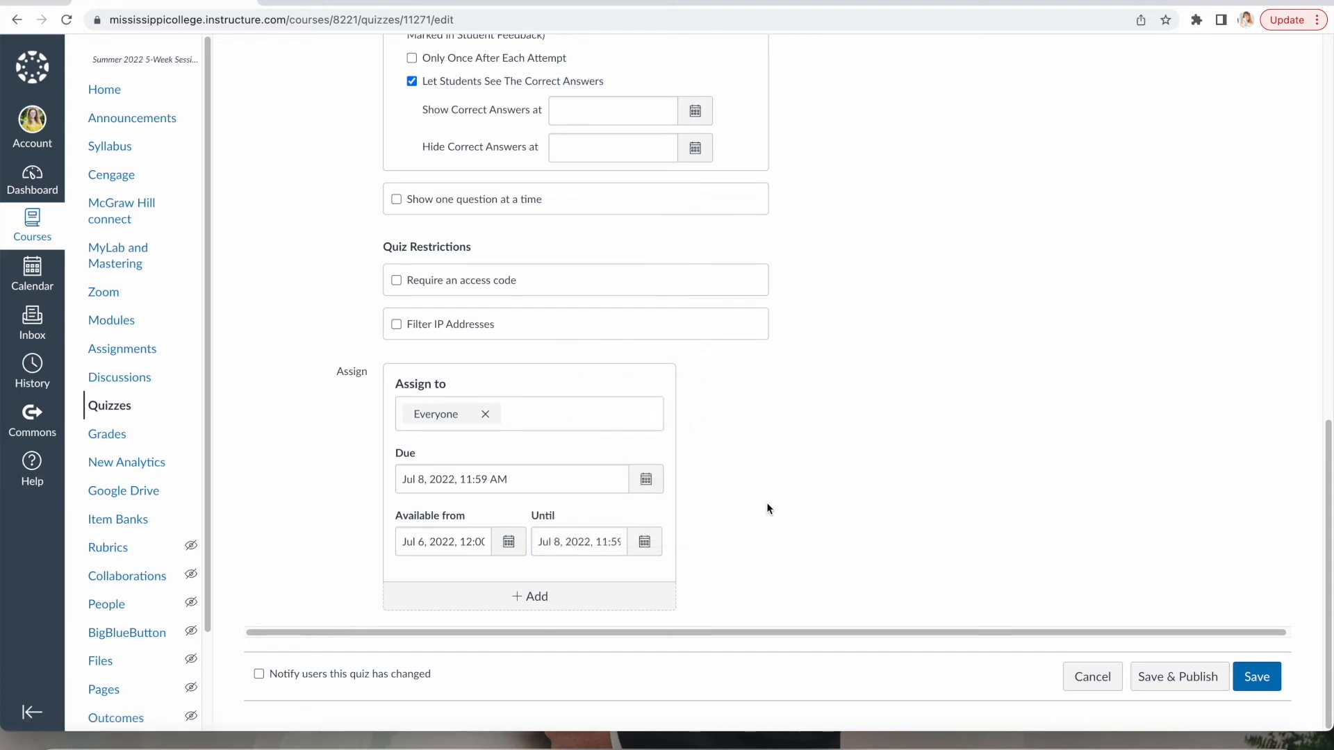
{"action": "scroll", "coordinate": [864, 460], "scroll_direction": "up", "scroll_amount": 15}
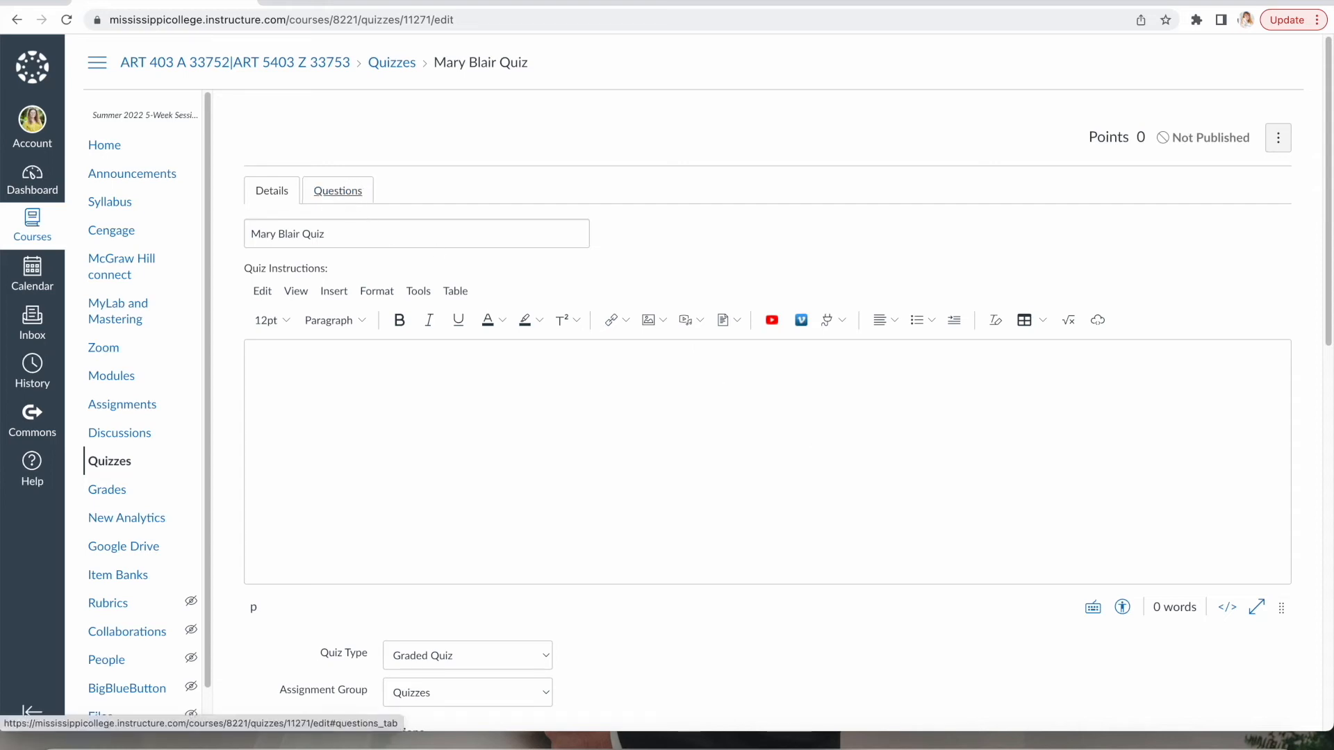
Add a Multiple Choice question: which Walt Disney feature film did Mary Blair work on?
{"action": "left_click", "coordinate": [336, 191]}
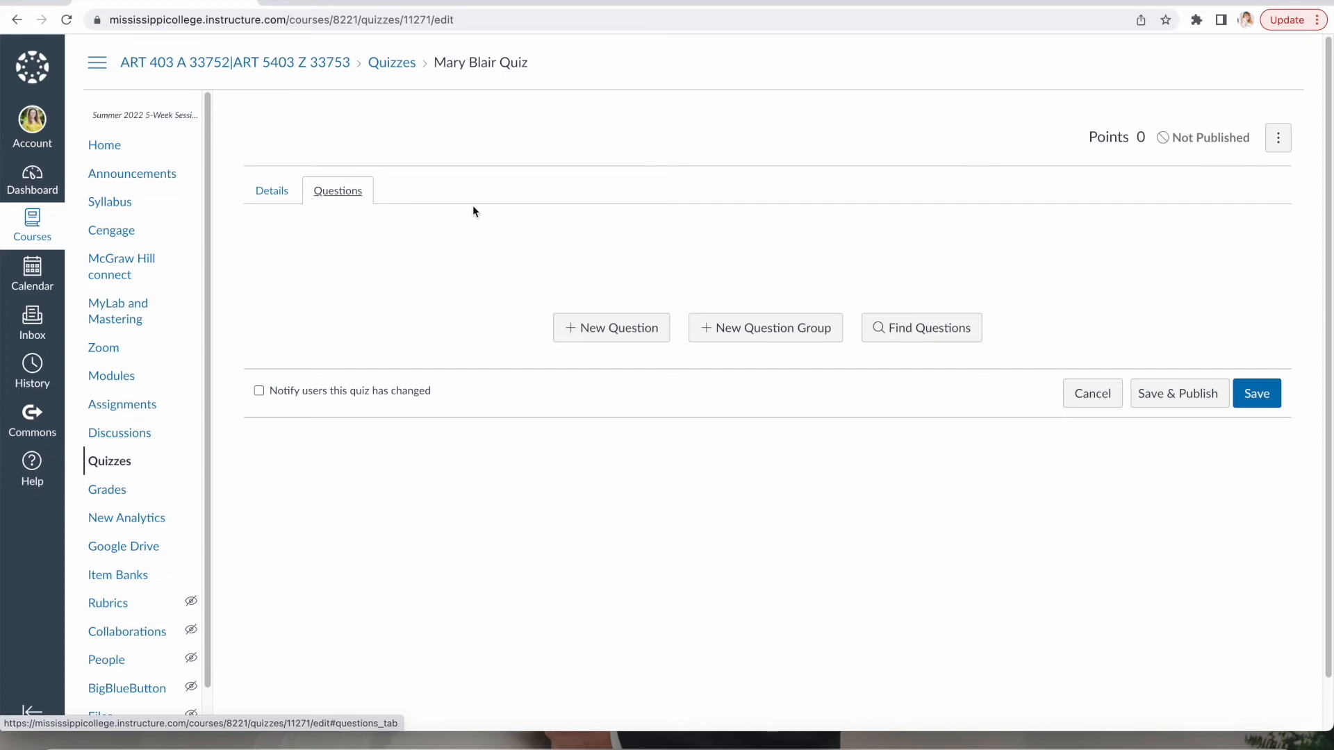
{"action": "left_click", "coordinate": [589, 341]}
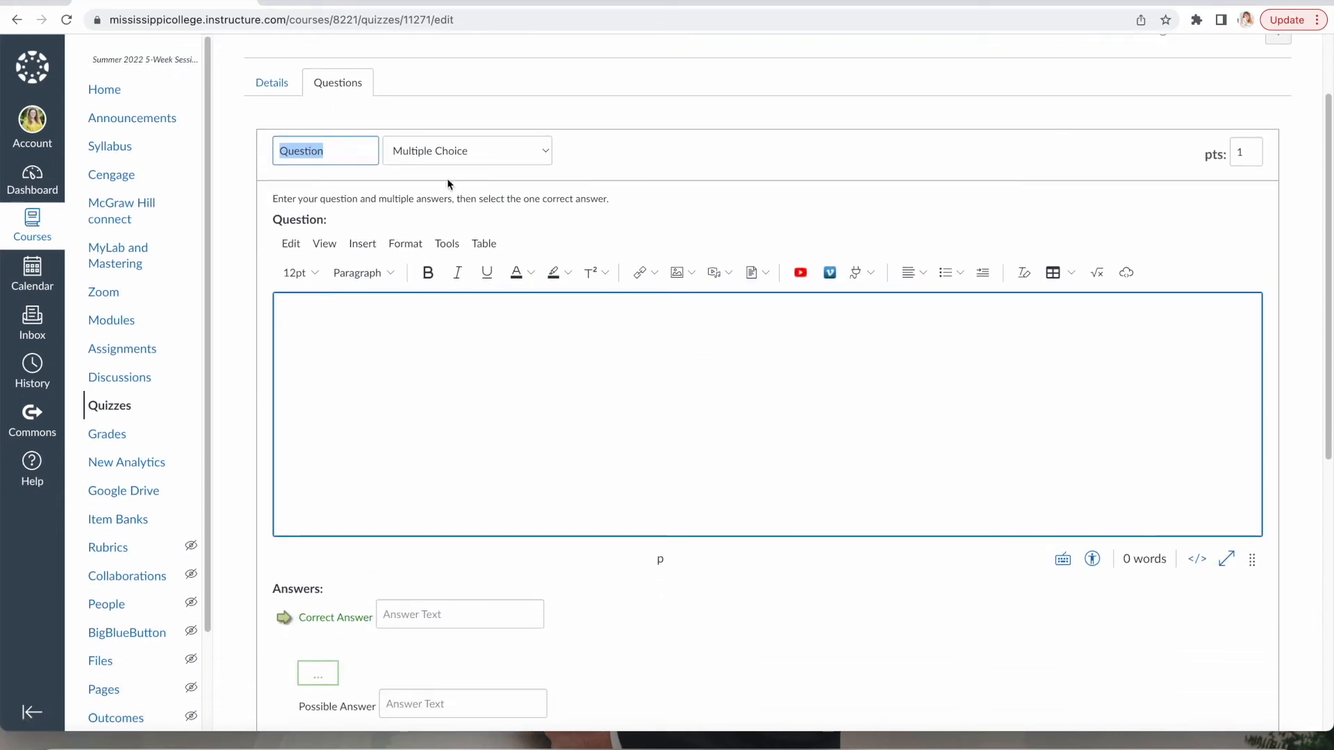
{"action": "left_click", "coordinate": [538, 152]}
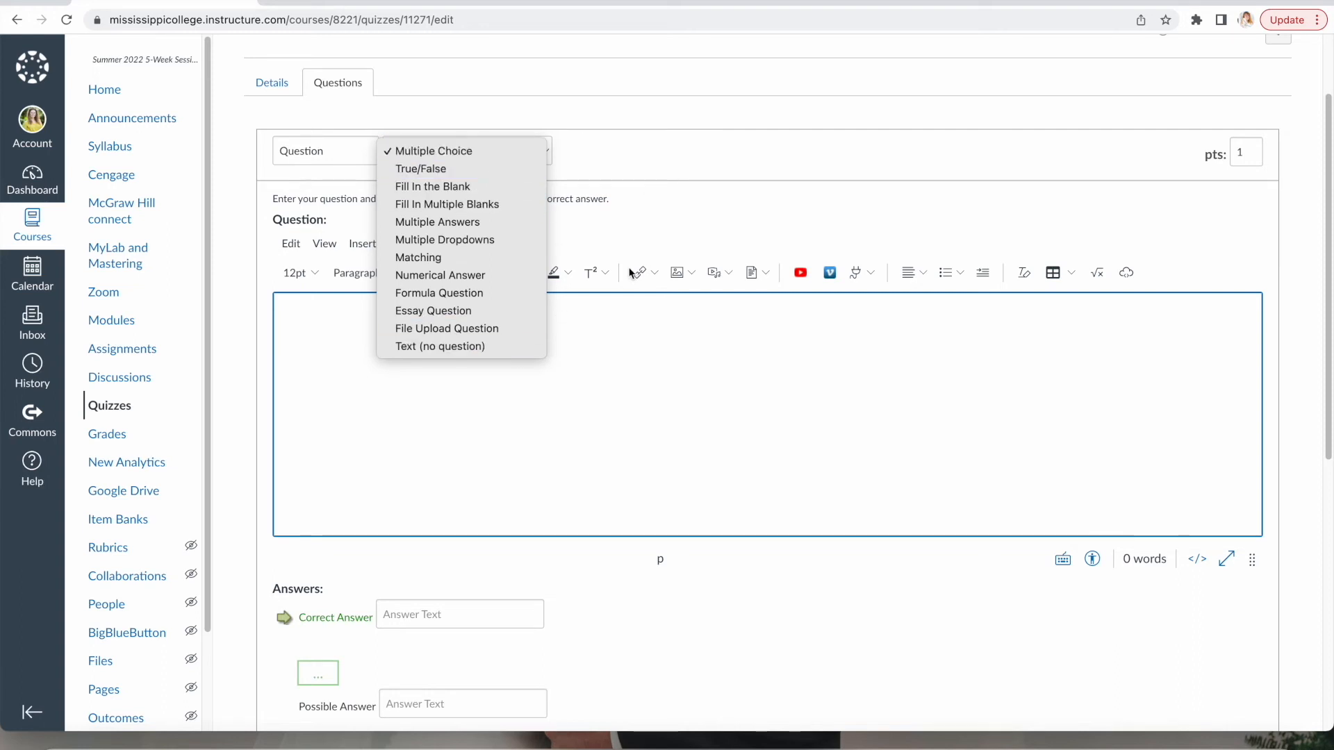
{"action": "left_click", "coordinate": [618, 328]}
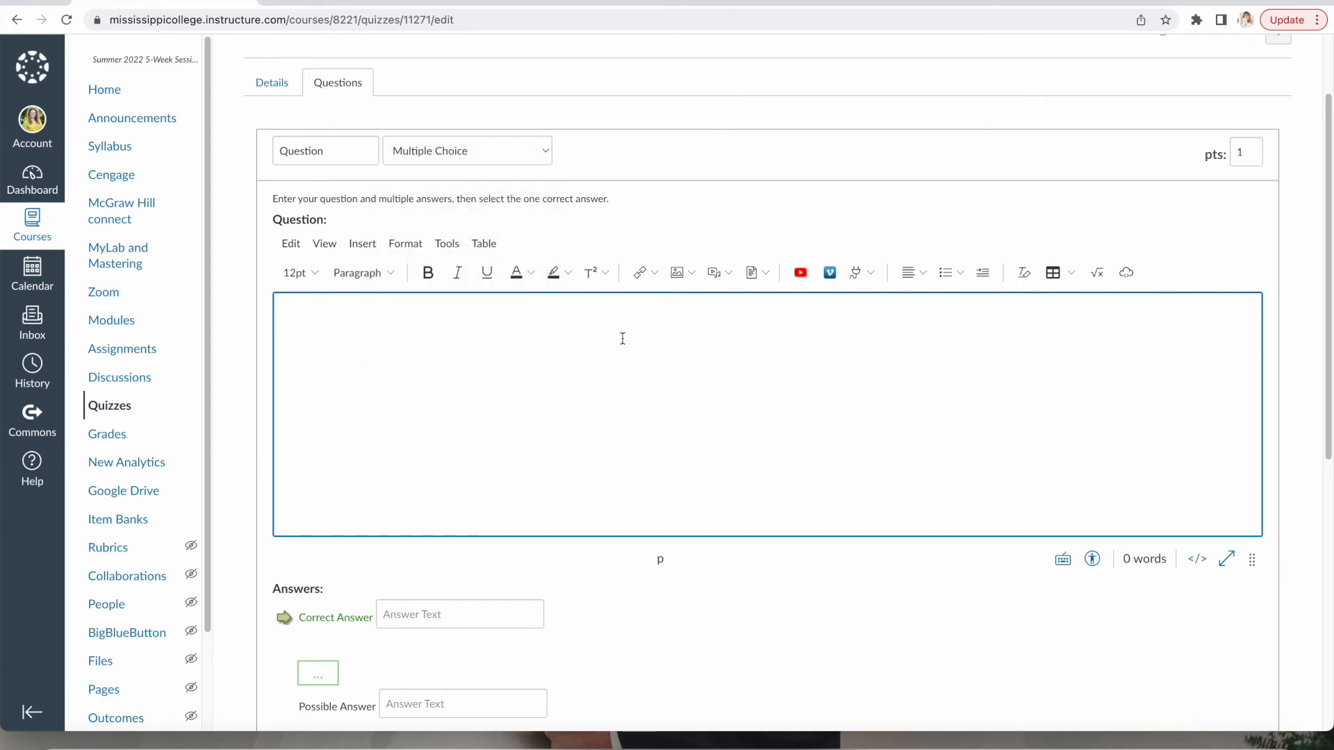
{"action": "type", "text": "What Walt Disney feat"}
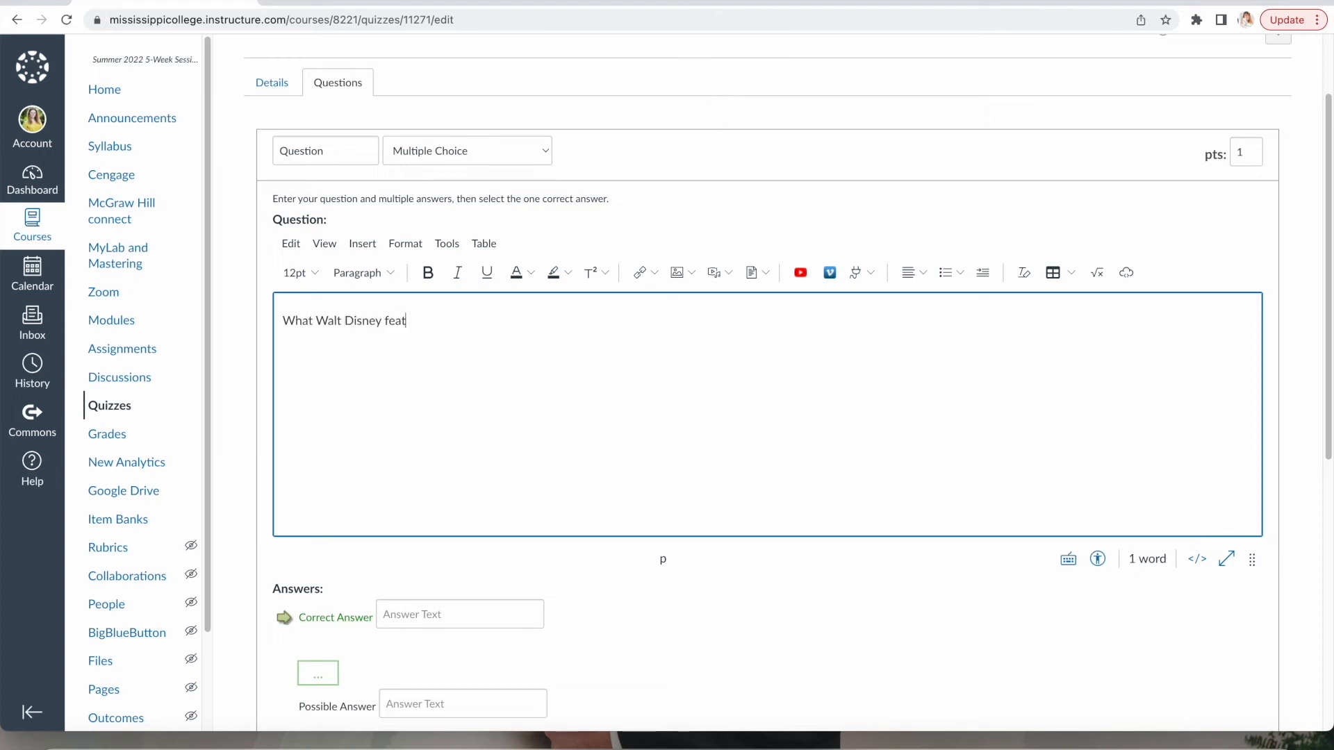
{"action": "type", "text": "ure film did Mary Blair wo"}
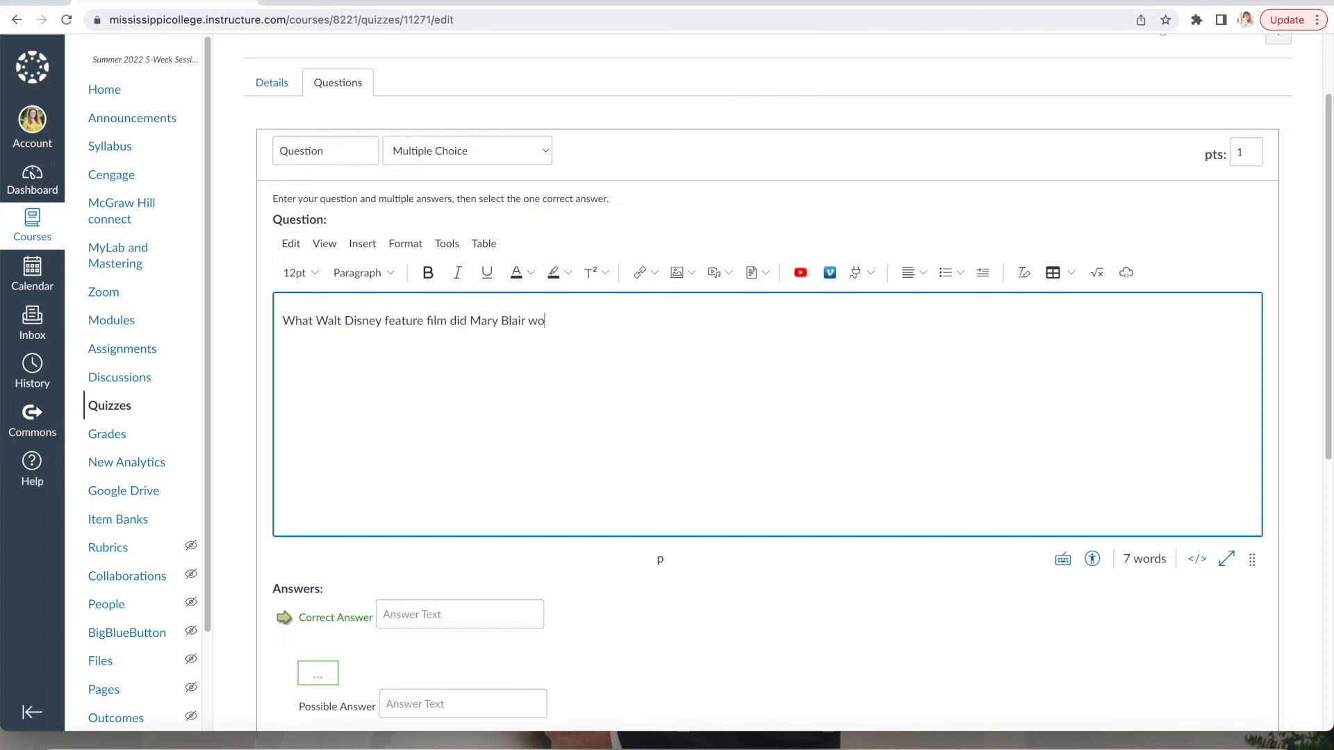
{"action": "type", "text": "rk on durin"}
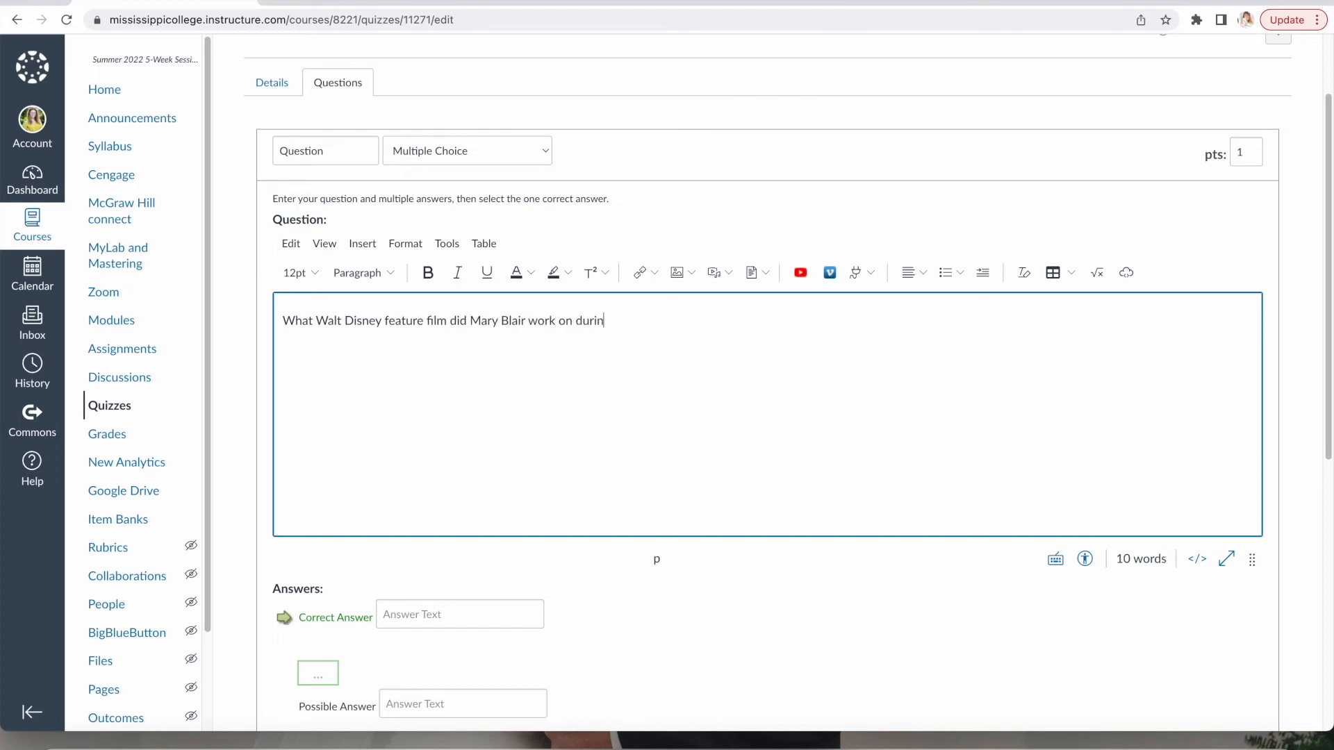
{"action": "type", "text": "g her time with the company?"}
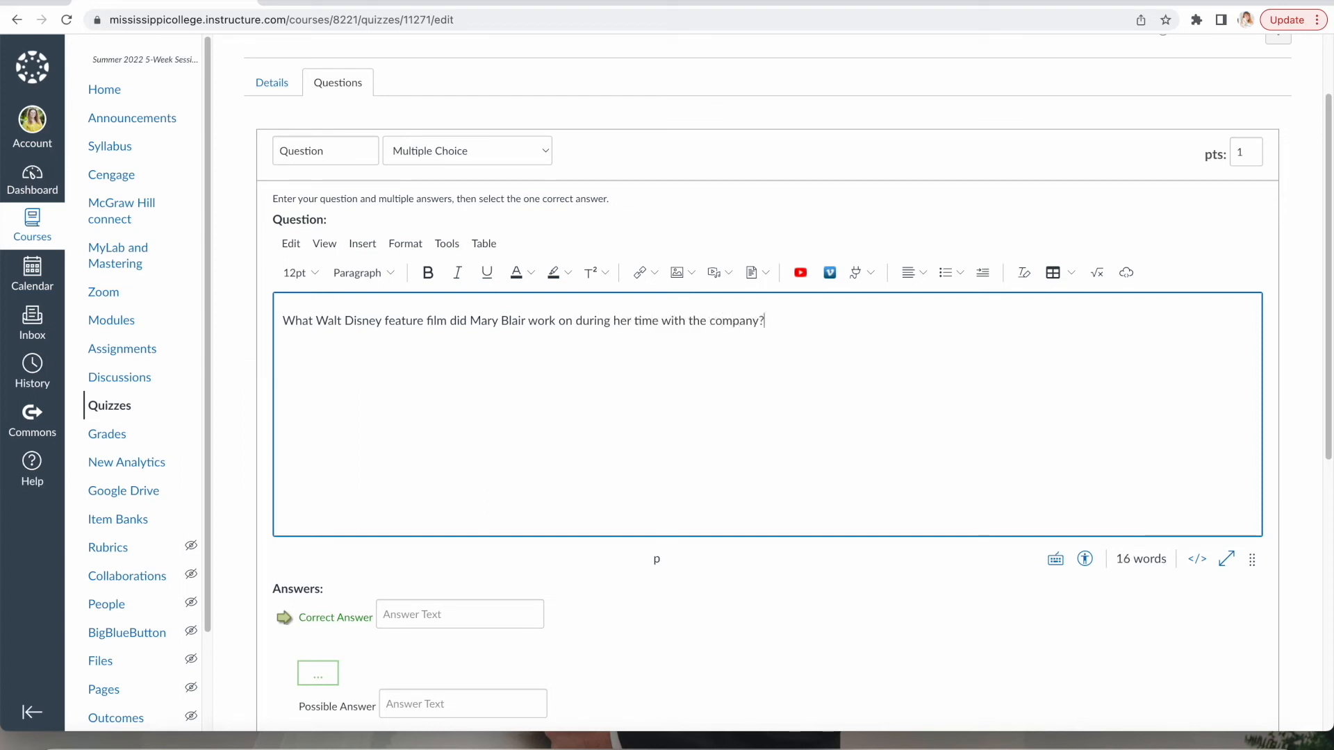
Enter Sleeping Beauty as correct, Tangled, The Little Mermaid and Encanto as wrong answers, and save.
{"action": "scroll", "coordinate": [779, 513], "scroll_direction": "down", "scroll_amount": 5}
{"action": "scroll", "coordinate": [754, 526], "scroll_direction": "down", "scroll_amount": 3}
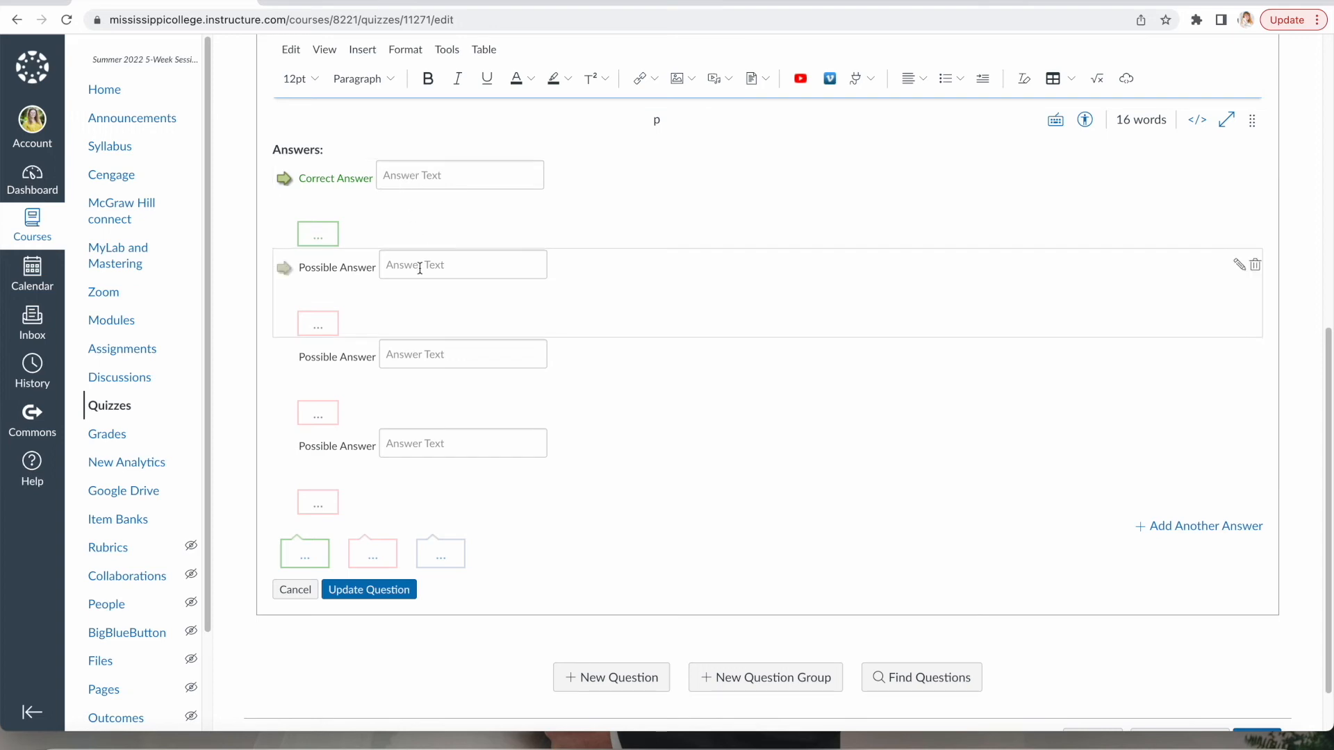
{"action": "left_click", "coordinate": [479, 179]}
{"action": "type", "text": "Sleeping Beauty"}
{"action": "left_click", "coordinate": [423, 266]}
{"action": "type", "text": "Tangled"}
{"action": "left_click", "coordinate": [417, 355]}
{"action": "type", "text": "The Little Mermaid"}
{"action": "left_click", "coordinate": [394, 444]}
{"action": "type", "text": "Encanto"}
{"action": "scroll", "coordinate": [881, 367], "scroll_direction": "down", "scroll_amount": 1}
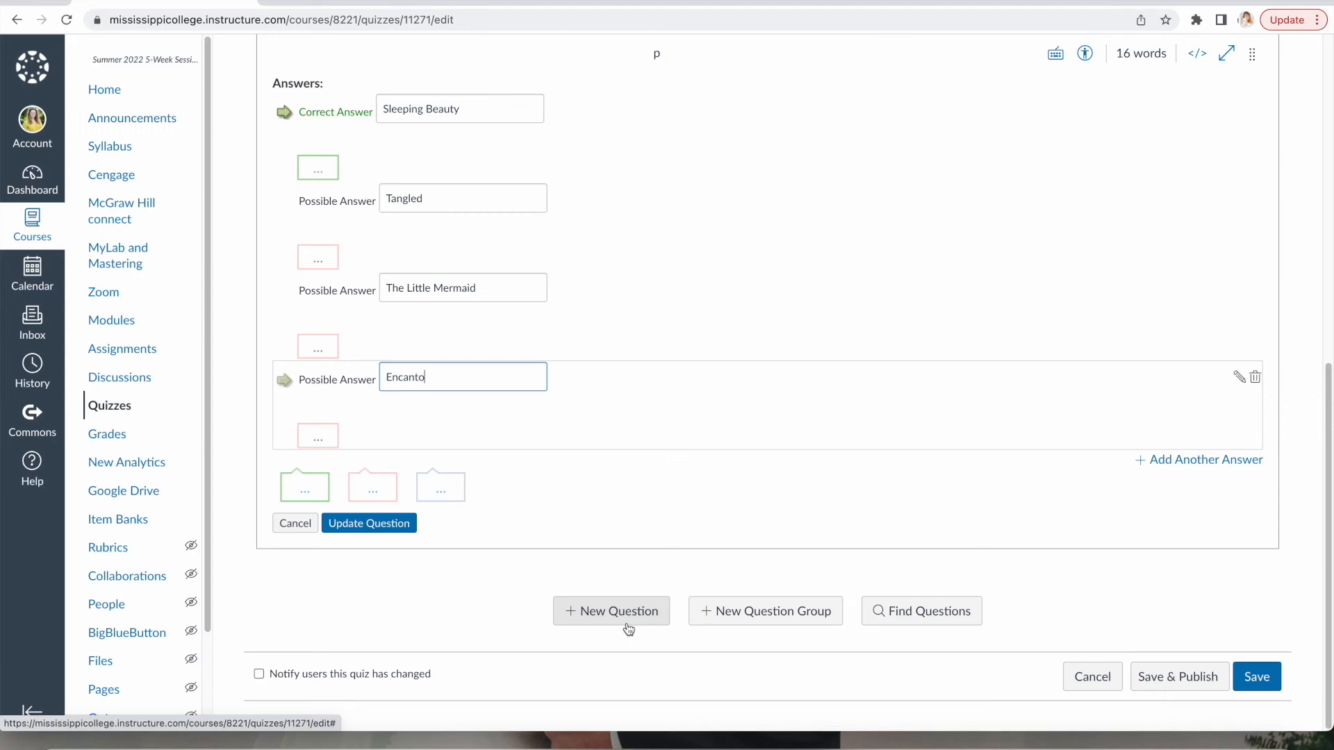
{"action": "left_click", "coordinate": [1256, 677]}
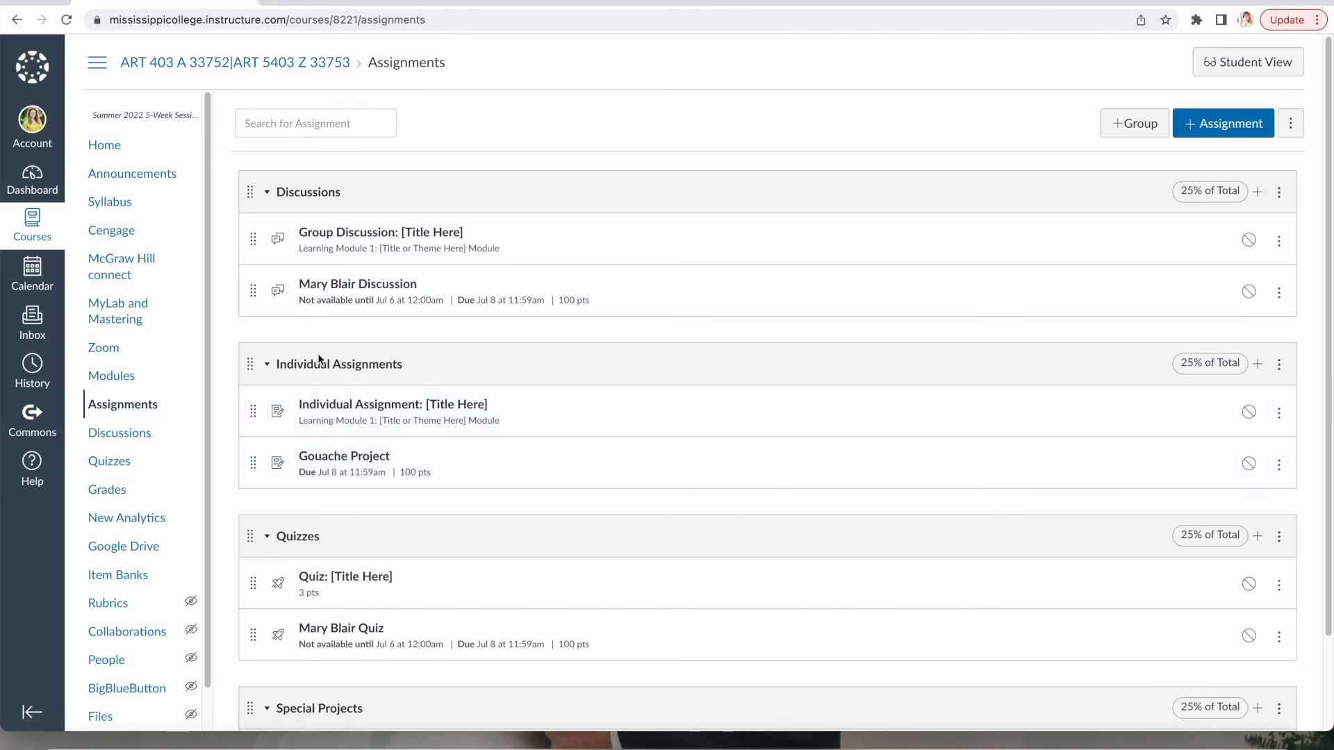
Open the Gouache Project assignment and start editing it.
{"action": "left_click", "coordinate": [323, 459]}
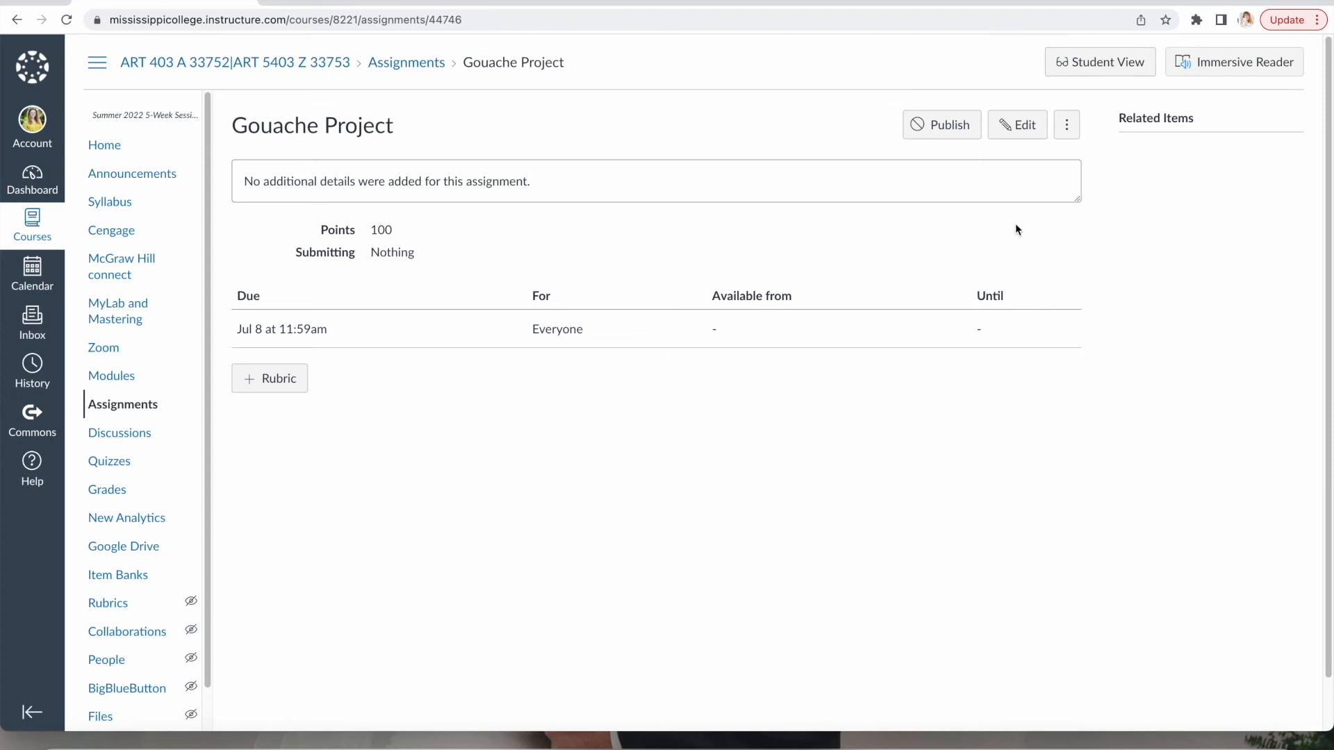
{"action": "left_click", "coordinate": [1010, 132]}
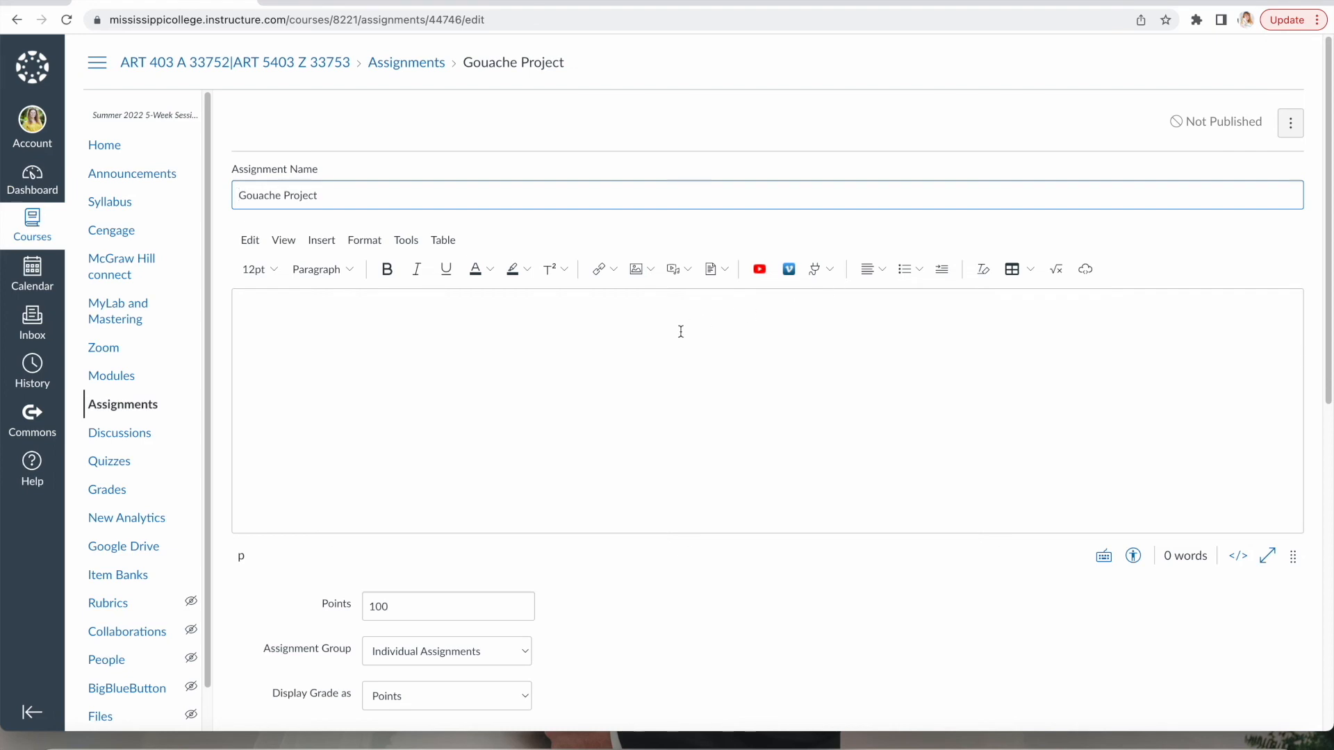
Write the description asking students to turn in their completed gouache illustration to the instructor by end of class Friday July 8.
{"action": "left_click", "coordinate": [643, 344]}
{"action": "type", "text": "Turn in your completed goa"}
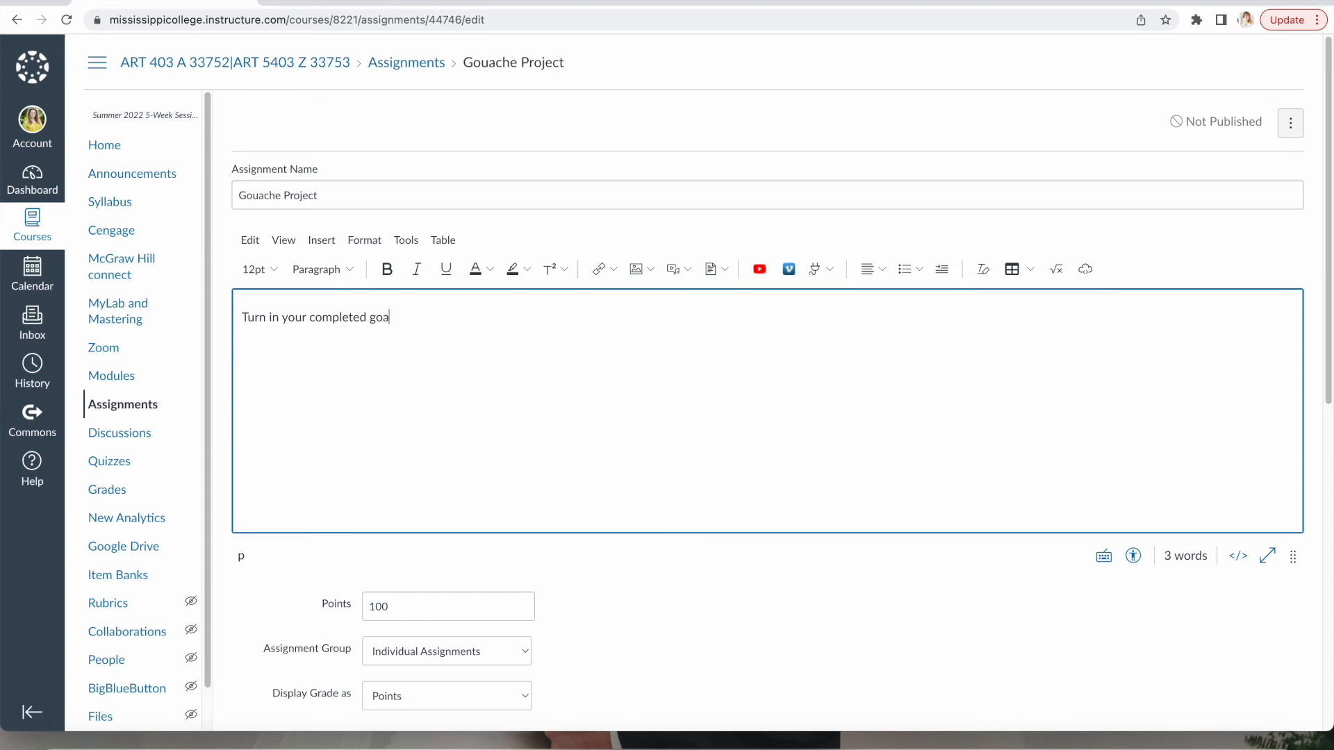
{"action": "type", "text": "che"}
{"action": "key", "text": "BackSpace"}
{"action": "key", "text": "BackSpace"}
{"action": "key", "text": "BackSpace"}
{"action": "key", "text": "BackSpace"}
{"action": "type", "text": "uache illustration to Mrs. Jack"}
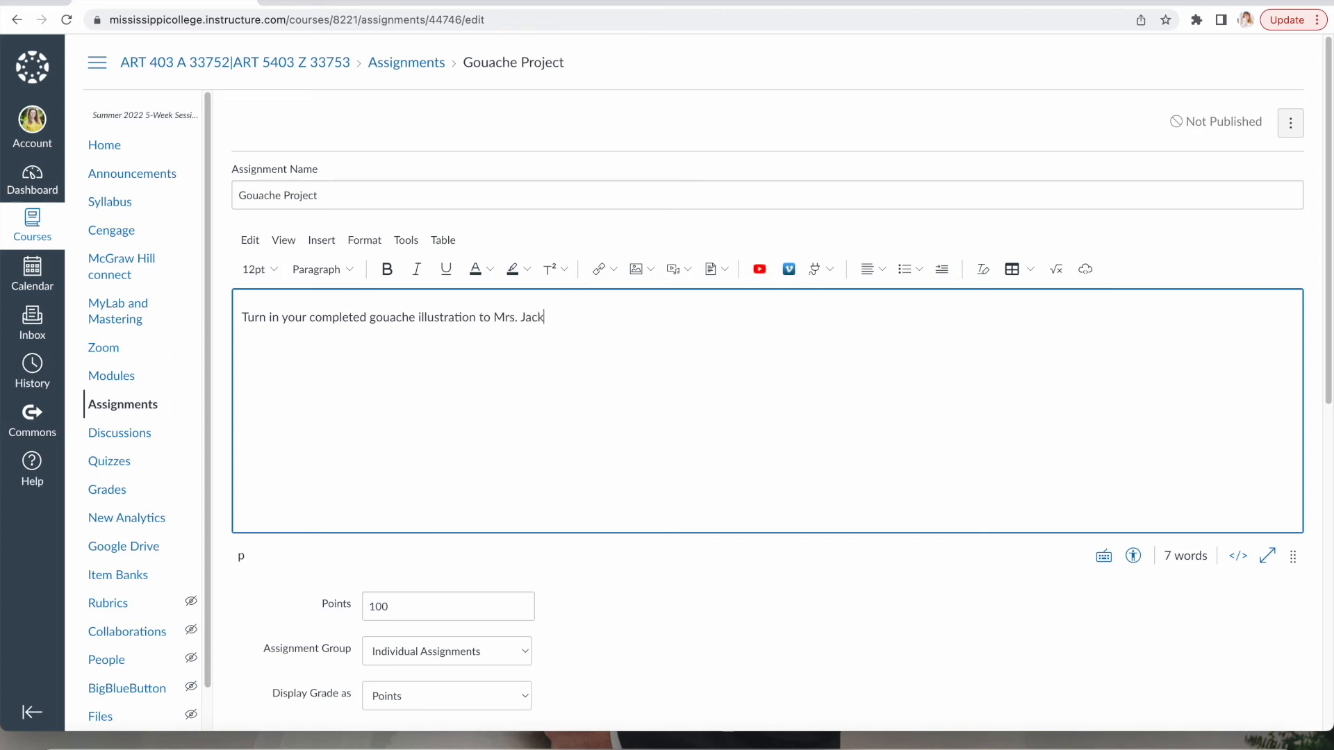
{"action": "type", "text": "son by the end of Class"}
{"action": "key", "text": "BackSpace"}
{"action": "key", "text": "BackSpace"}
{"action": "key", "text": "BackSpace"}
{"action": "key", "text": "BackSpace"}
{"action": "key", "text": "BackSpace"}
{"action": "type", "text": "class Friday "}
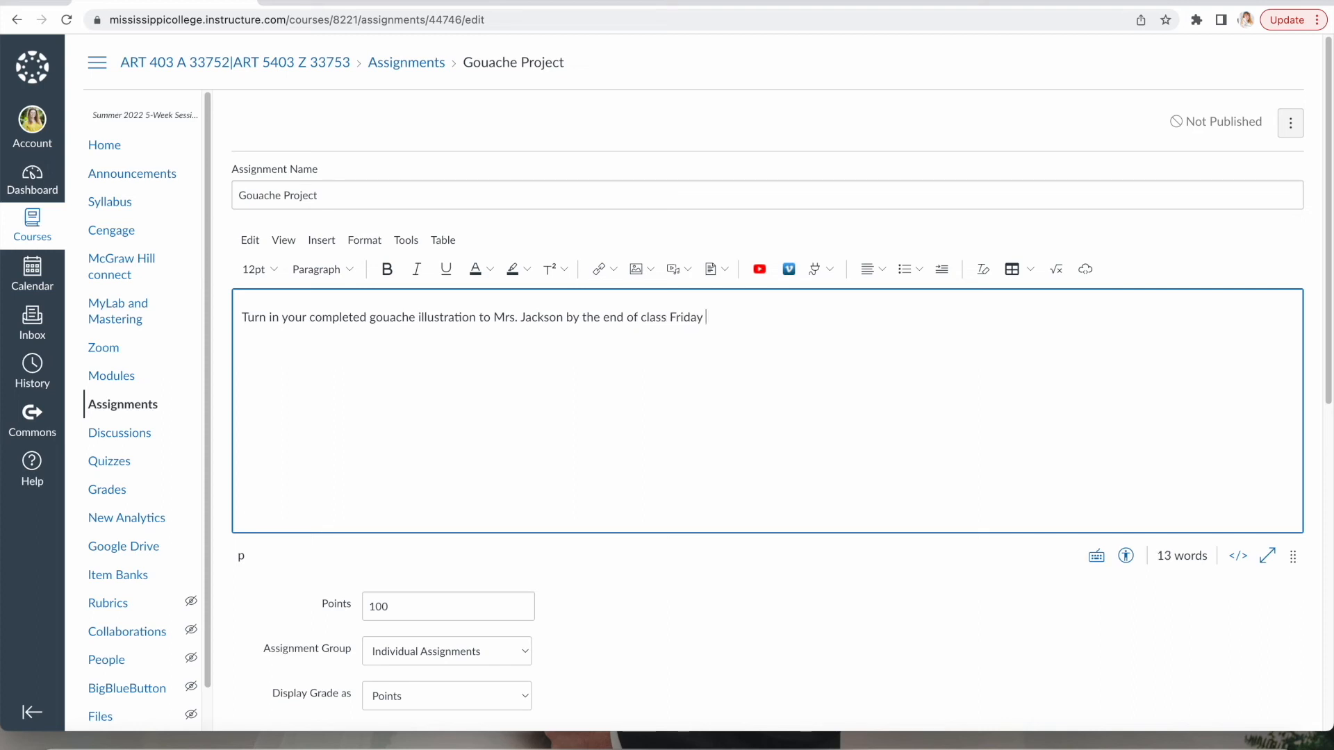
{"action": "type", "text": "July 8."}
Keep the points at 100 and change the submission type to On Paper.
{"action": "scroll", "coordinate": [639, 390], "scroll_direction": "down", "scroll_amount": 1}
{"action": "scroll", "coordinate": [633, 393], "scroll_direction": "down", "scroll_amount": 6}
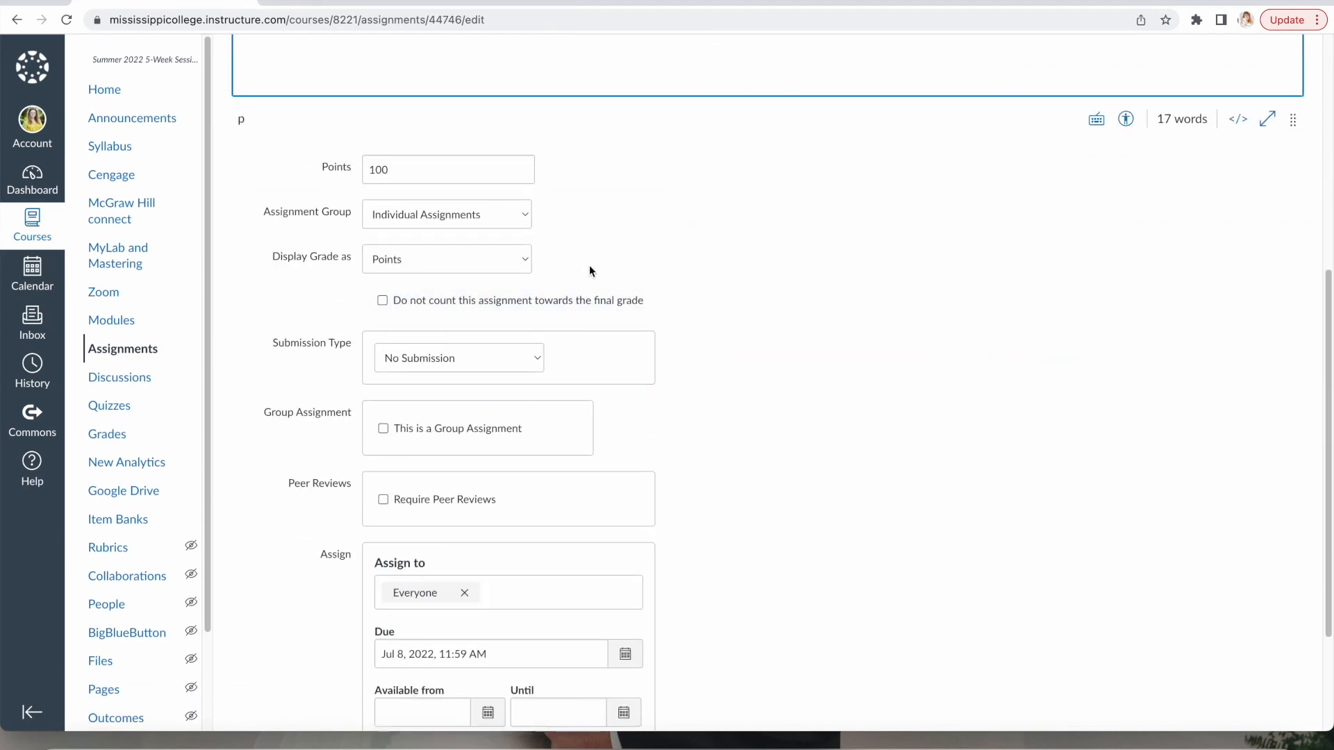
{"action": "left_click_drag", "start_coordinate": [409, 165], "coordinate": [337, 137]}
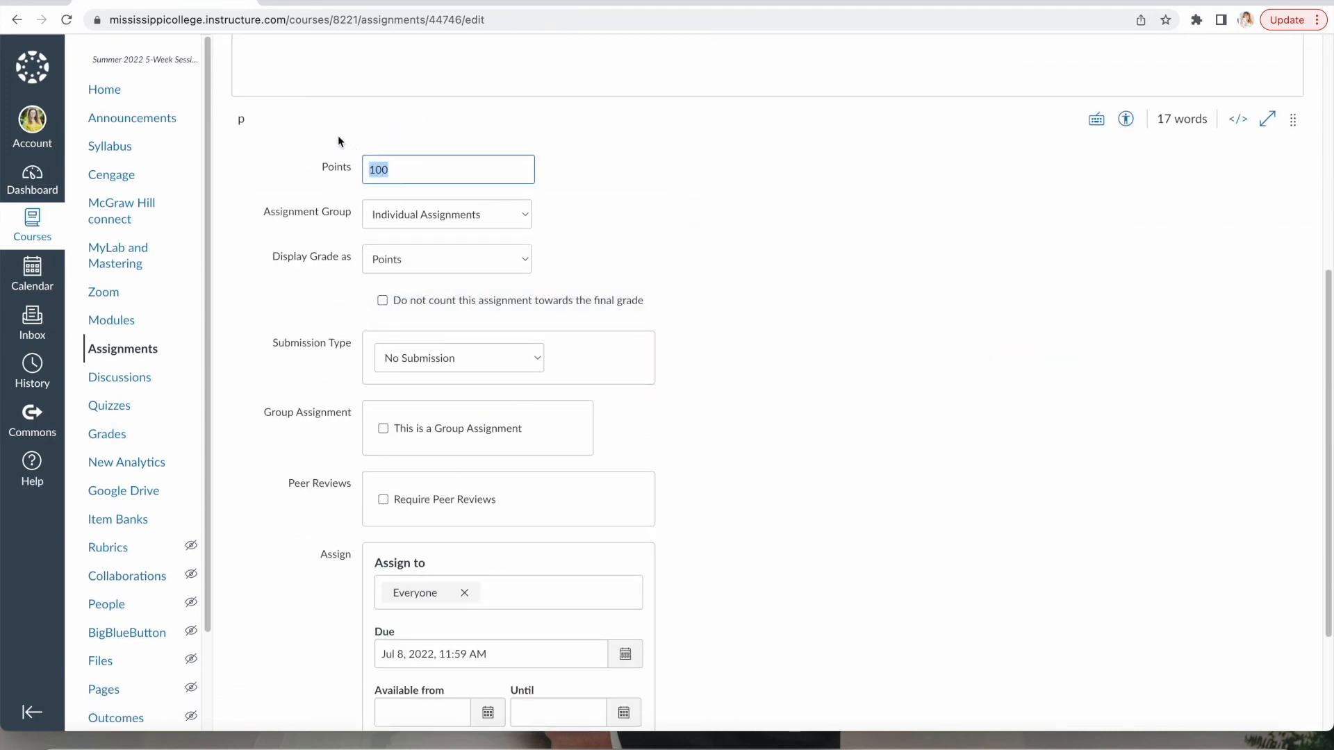
{"action": "left_click", "coordinate": [612, 222]}
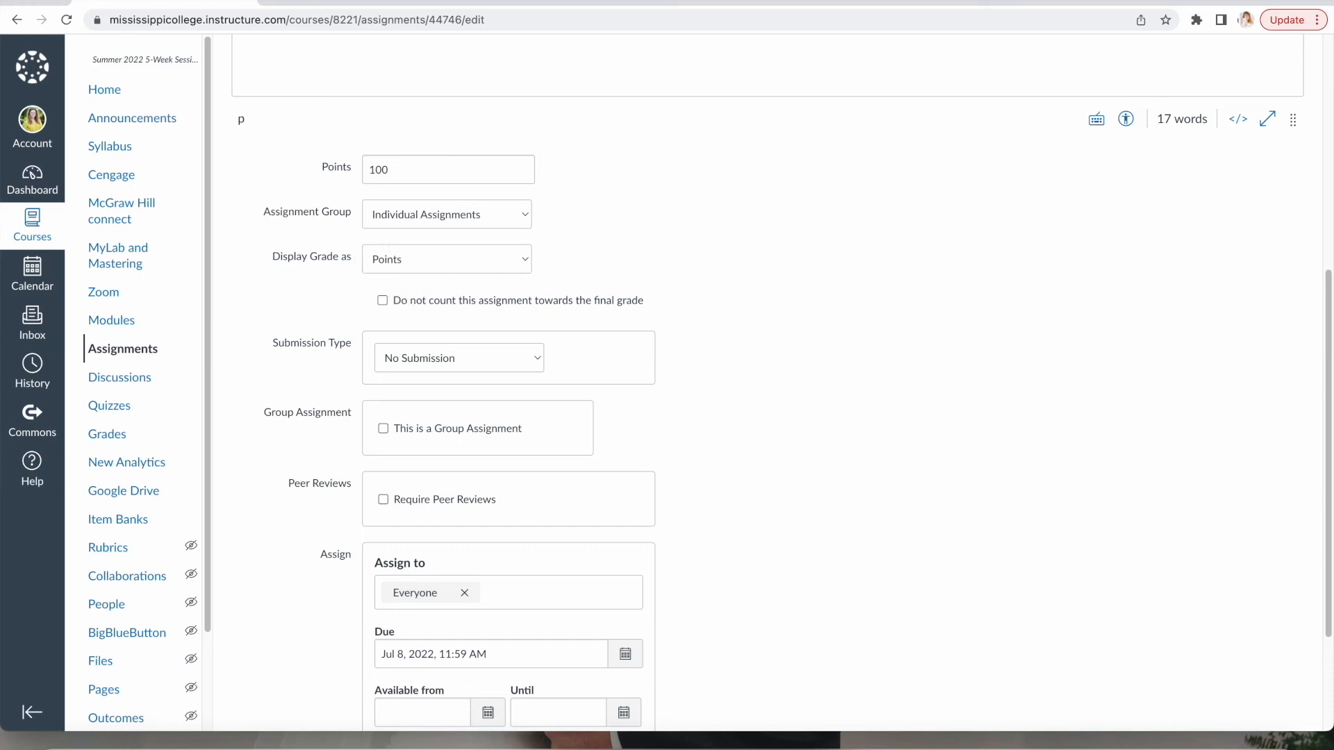
{"action": "scroll", "coordinate": [657, 264], "scroll_direction": "down", "scroll_amount": 1}
{"action": "scroll", "coordinate": [665, 278], "scroll_direction": "down", "scroll_amount": 2}
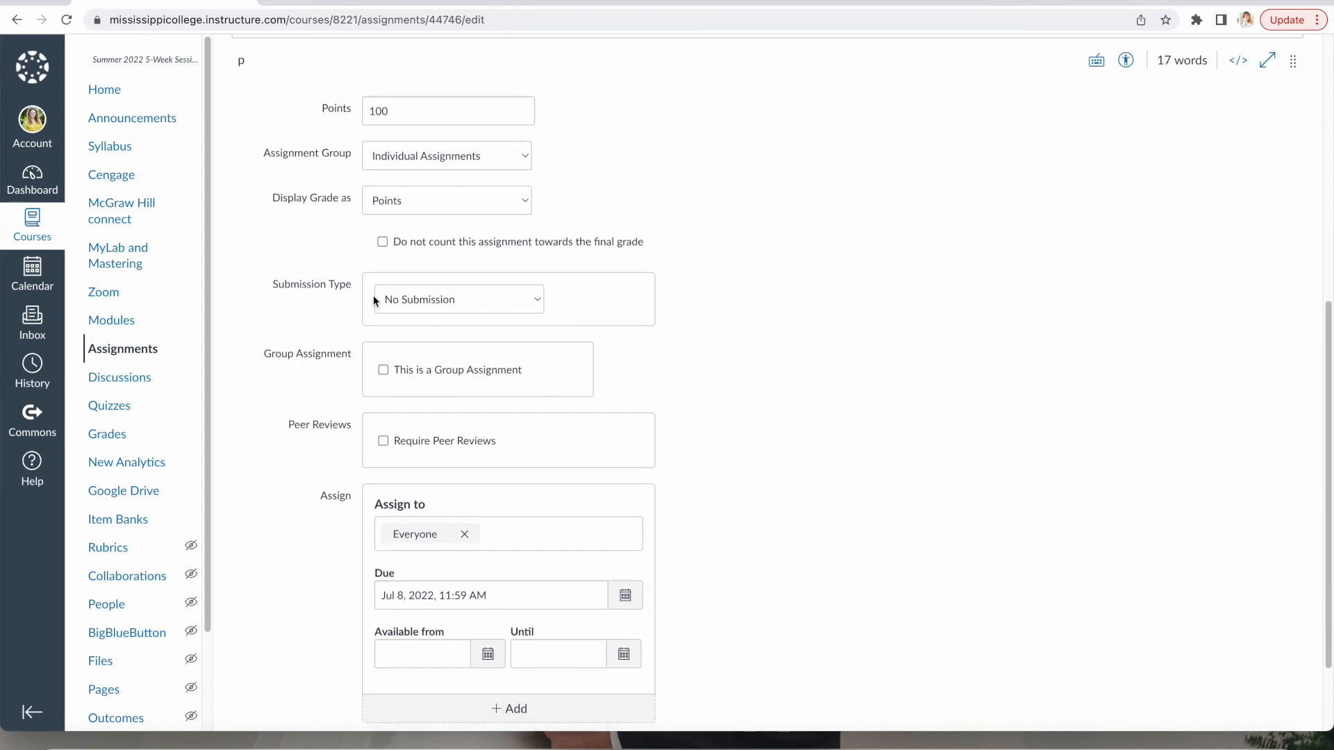
{"action": "left_click", "coordinate": [540, 299]}
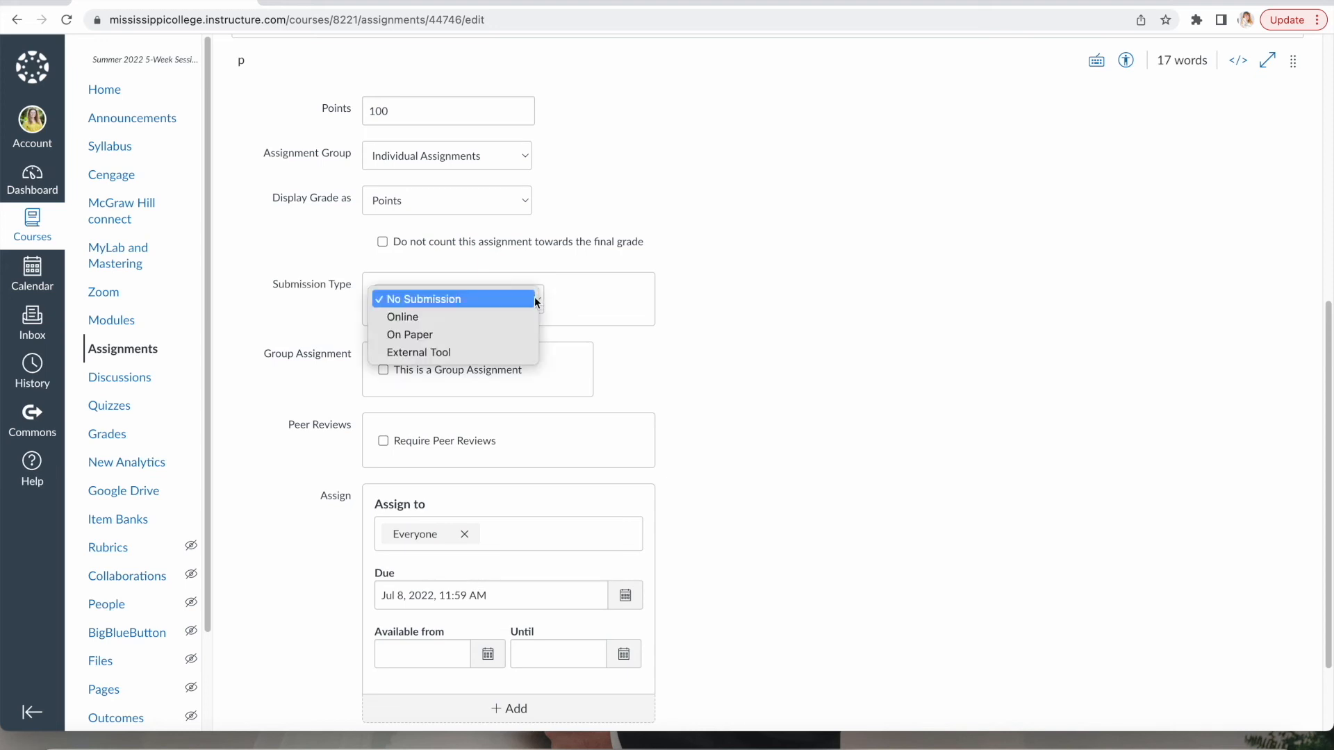
{"action": "left_click", "coordinate": [432, 335]}
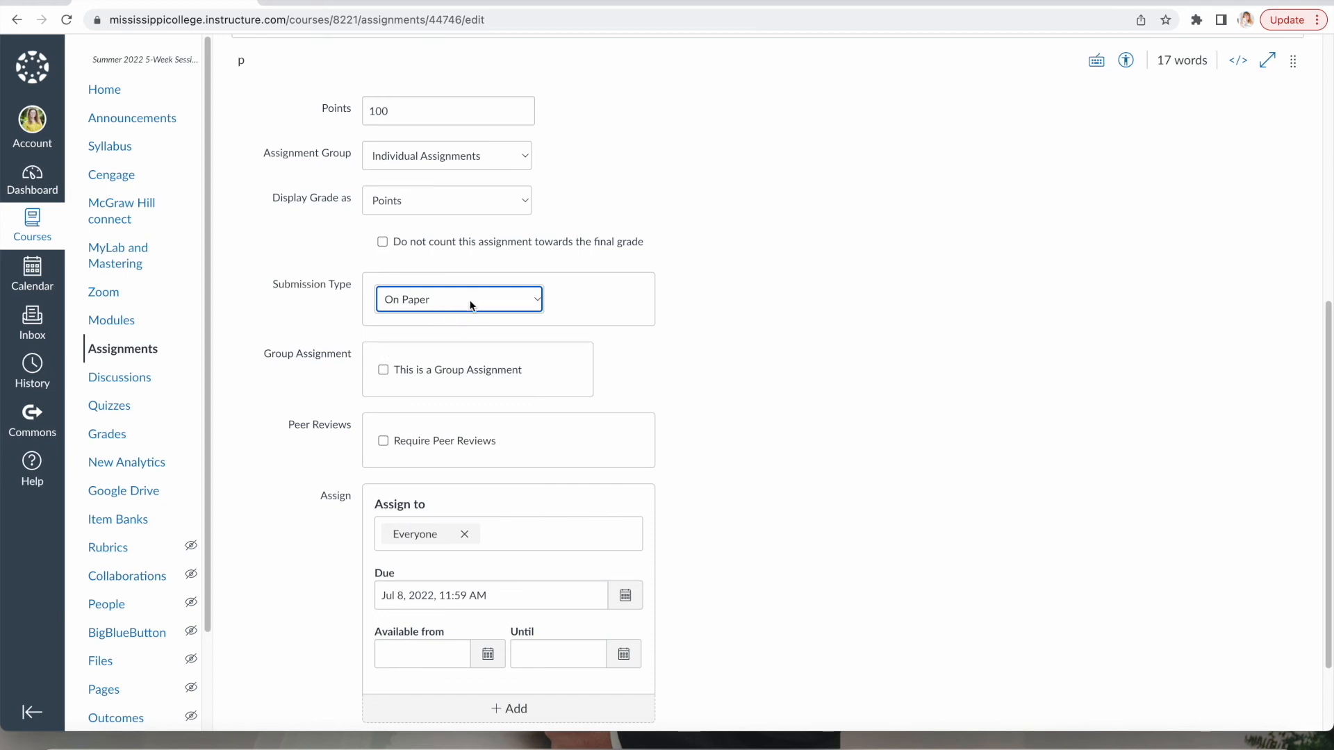
{"action": "left_click", "coordinate": [537, 299]}
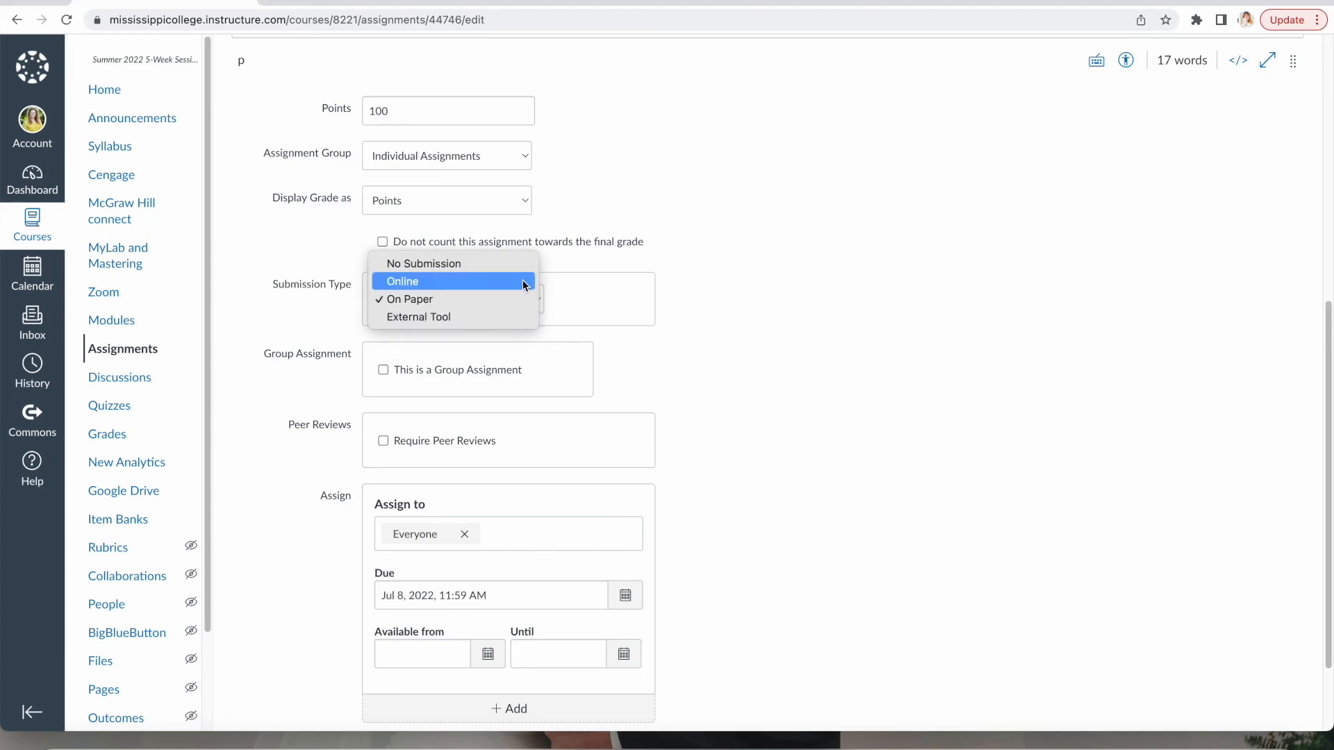
{"action": "left_click", "coordinate": [566, 304]}
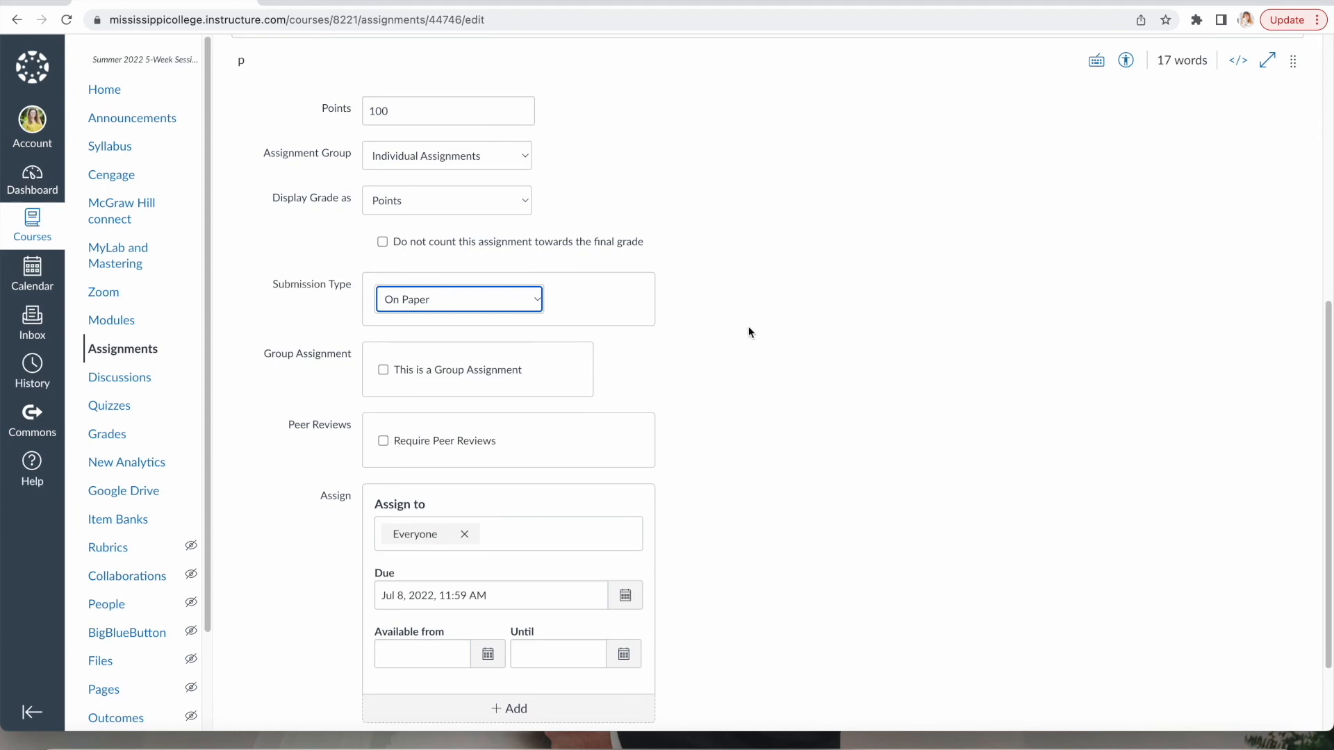
{"action": "scroll", "coordinate": [748, 332], "scroll_direction": "down", "scroll_amount": 1}
{"action": "scroll", "coordinate": [767, 339], "scroll_direction": "down", "scroll_amount": 3}
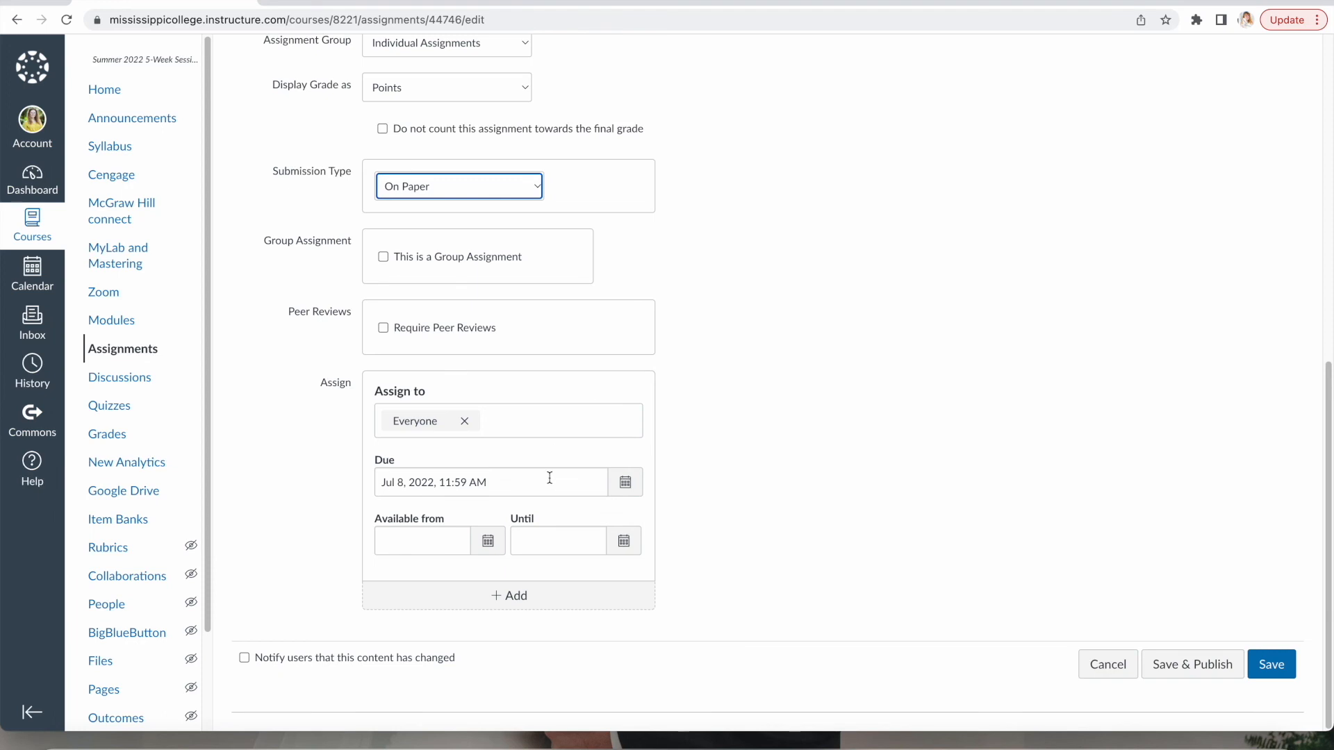
Make the assignment available from July 6 until July 8, then save it.
{"action": "left_click", "coordinate": [487, 545]}
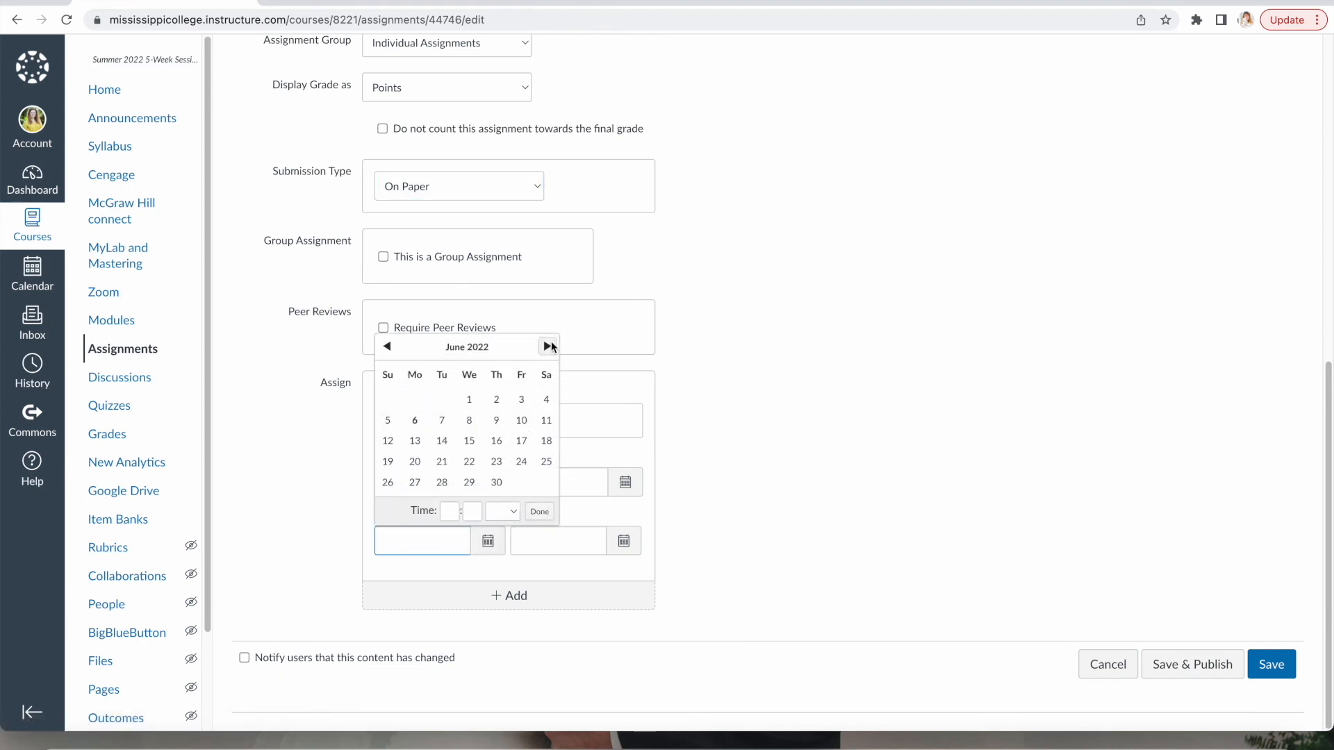
{"action": "left_click", "coordinate": [547, 346]}
{"action": "left_click", "coordinate": [469, 421]}
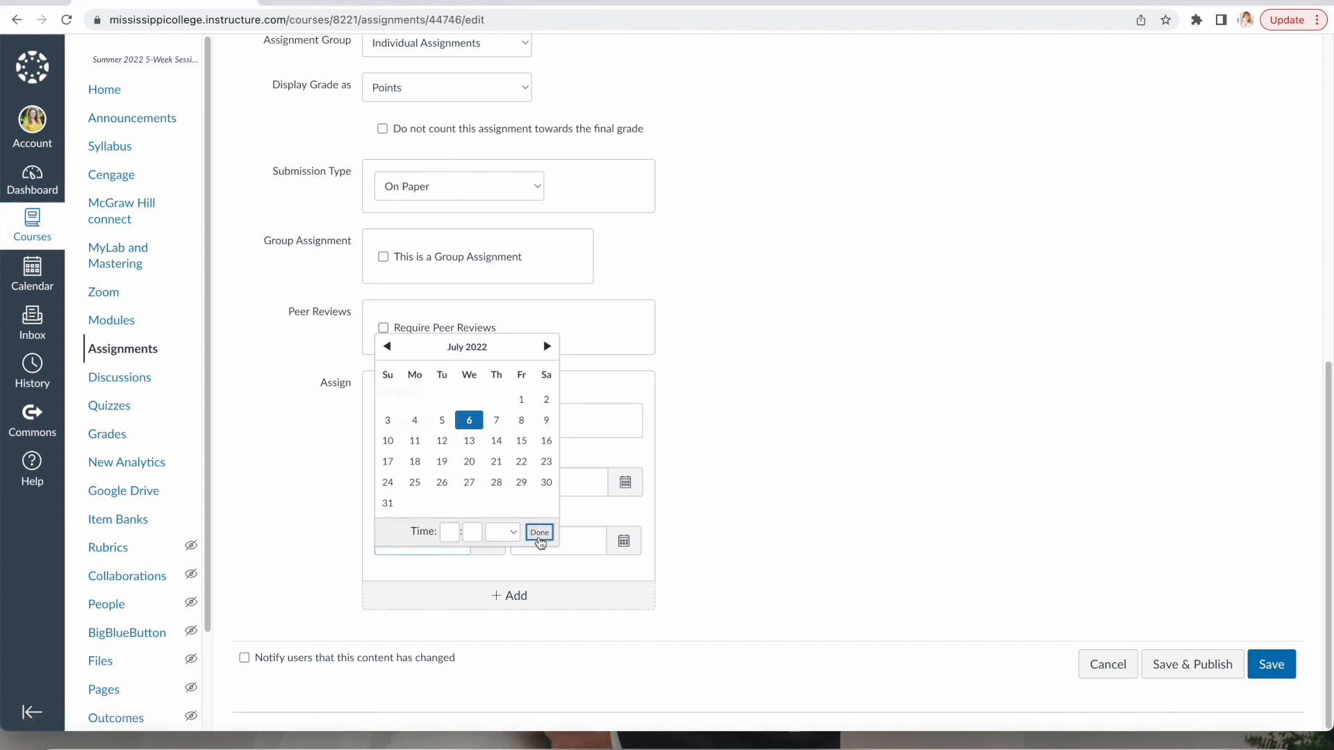
{"action": "left_click", "coordinate": [539, 532]}
{"action": "left_click", "coordinate": [623, 541]}
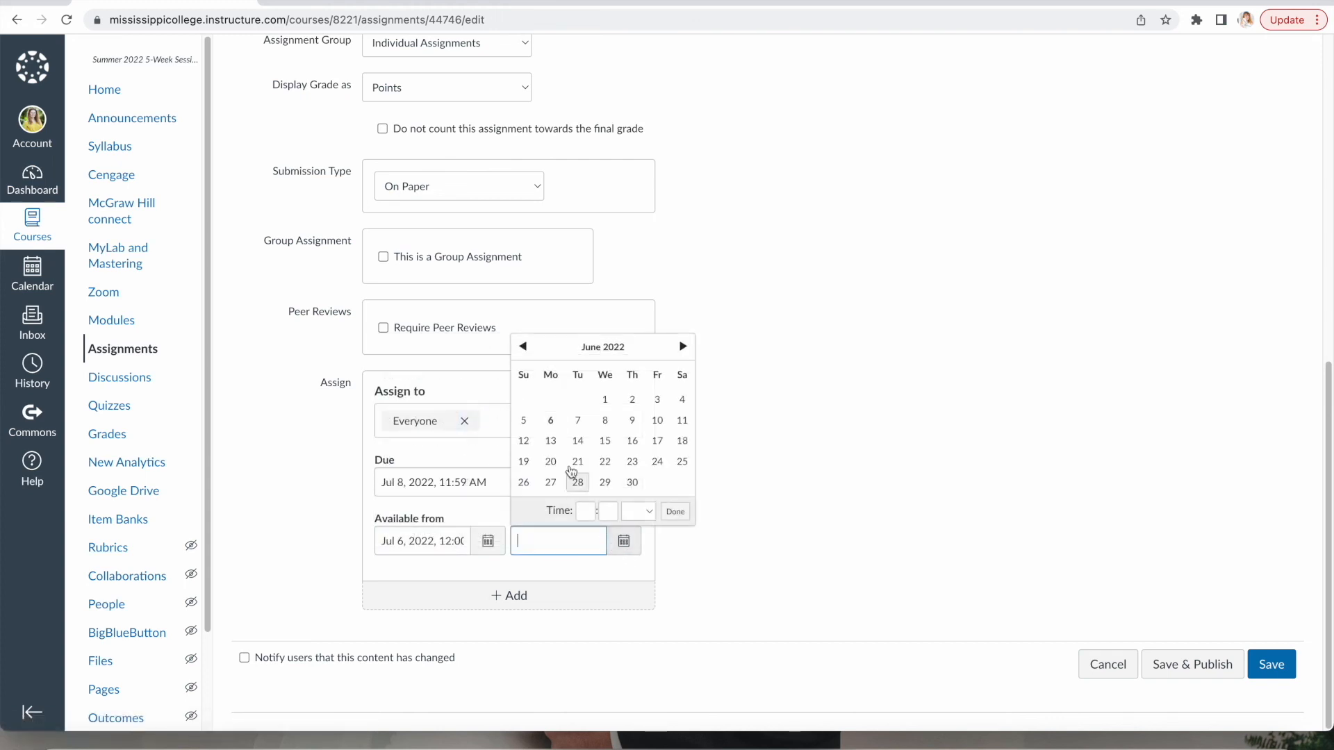
{"action": "left_click", "coordinate": [683, 346]}
{"action": "left_click", "coordinate": [658, 420]}
{"action": "left_click", "coordinate": [687, 531]}
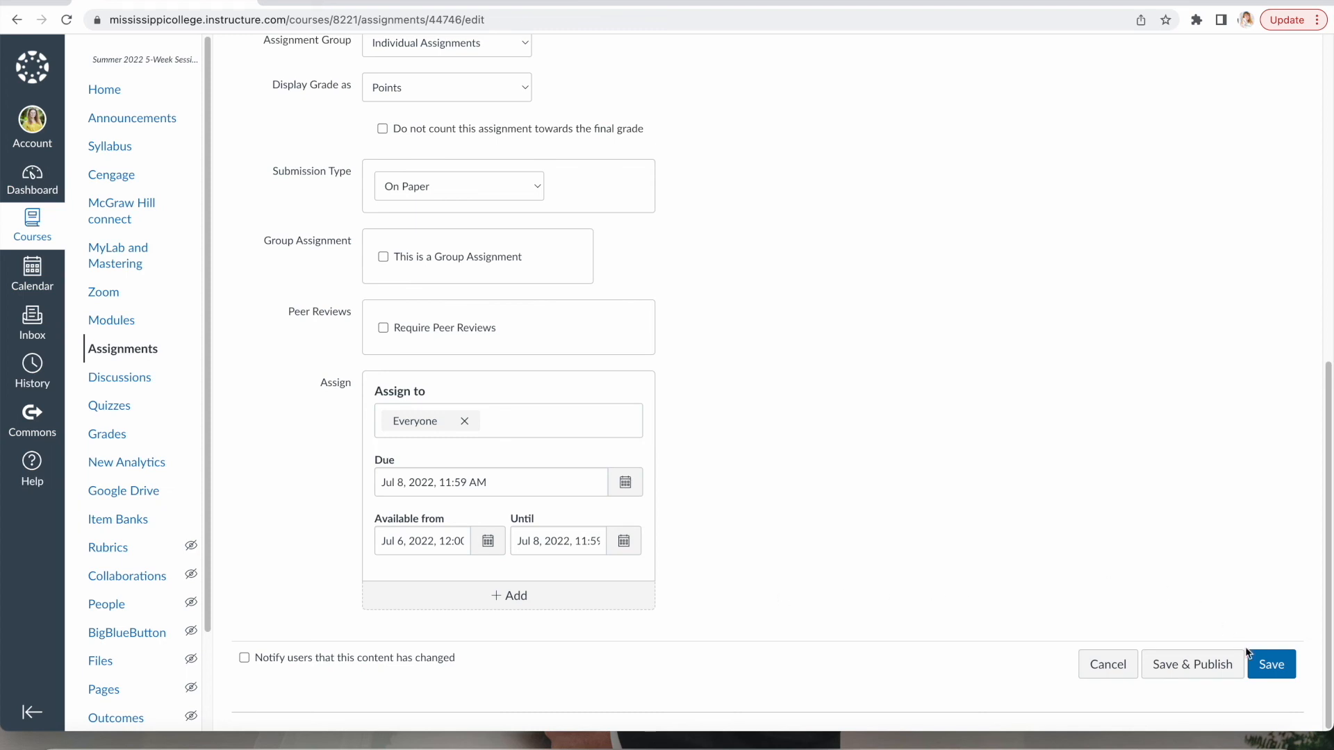
{"action": "left_click", "coordinate": [1264, 665]}
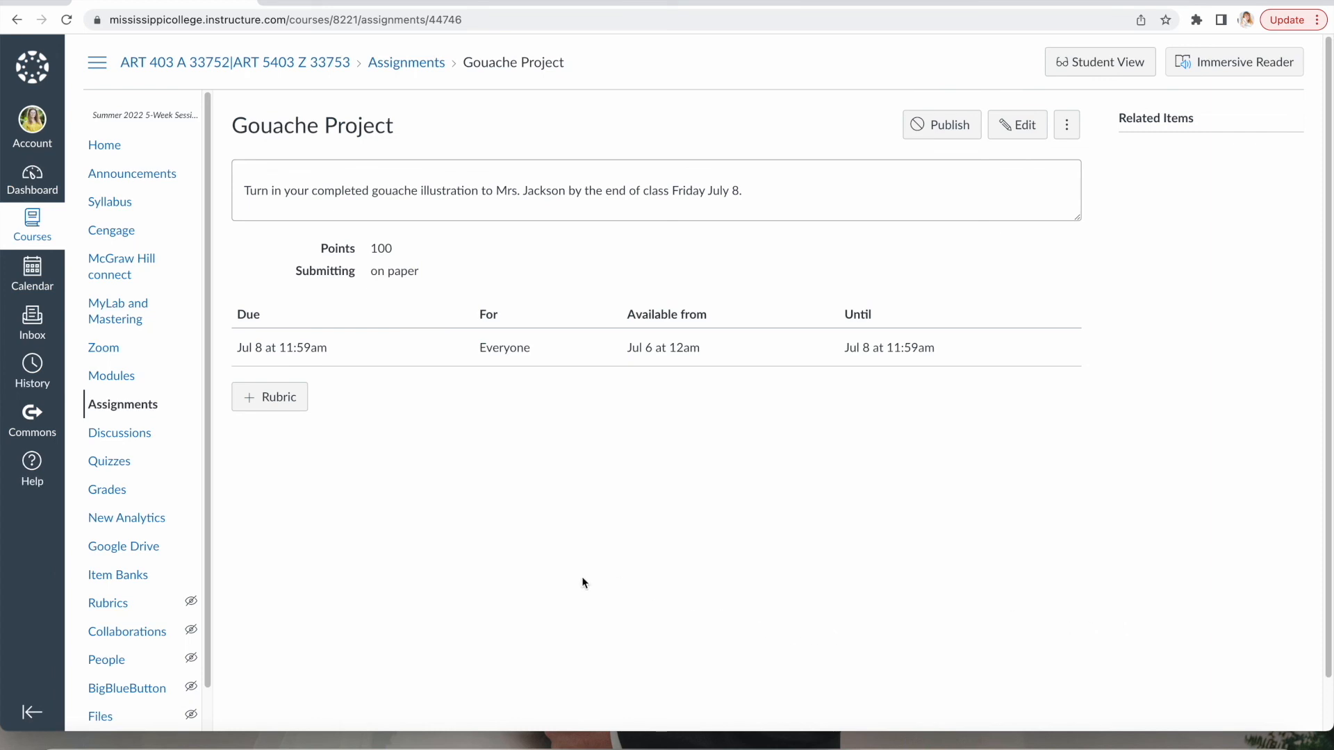
Return via Assignments to the course Modules page showing Week 1.
{"action": "left_click", "coordinate": [130, 410]}
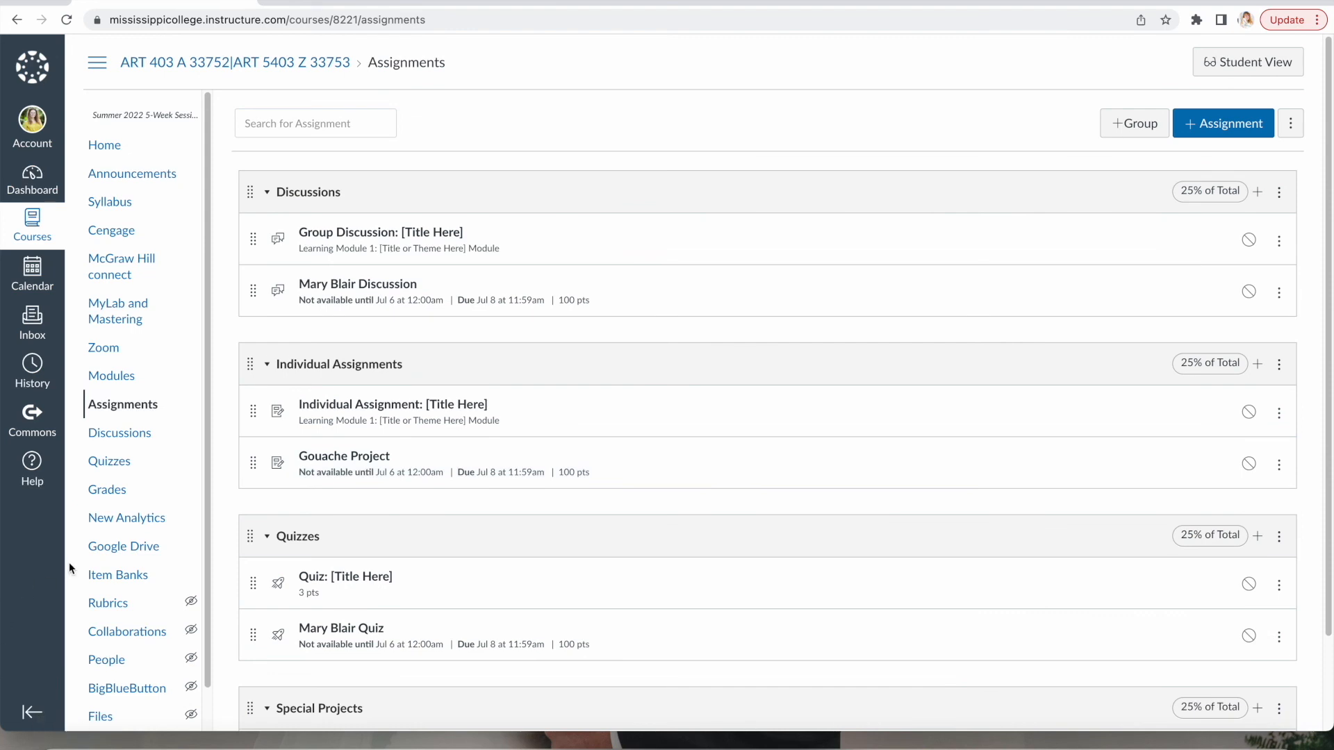
{"action": "left_click", "coordinate": [116, 386]}
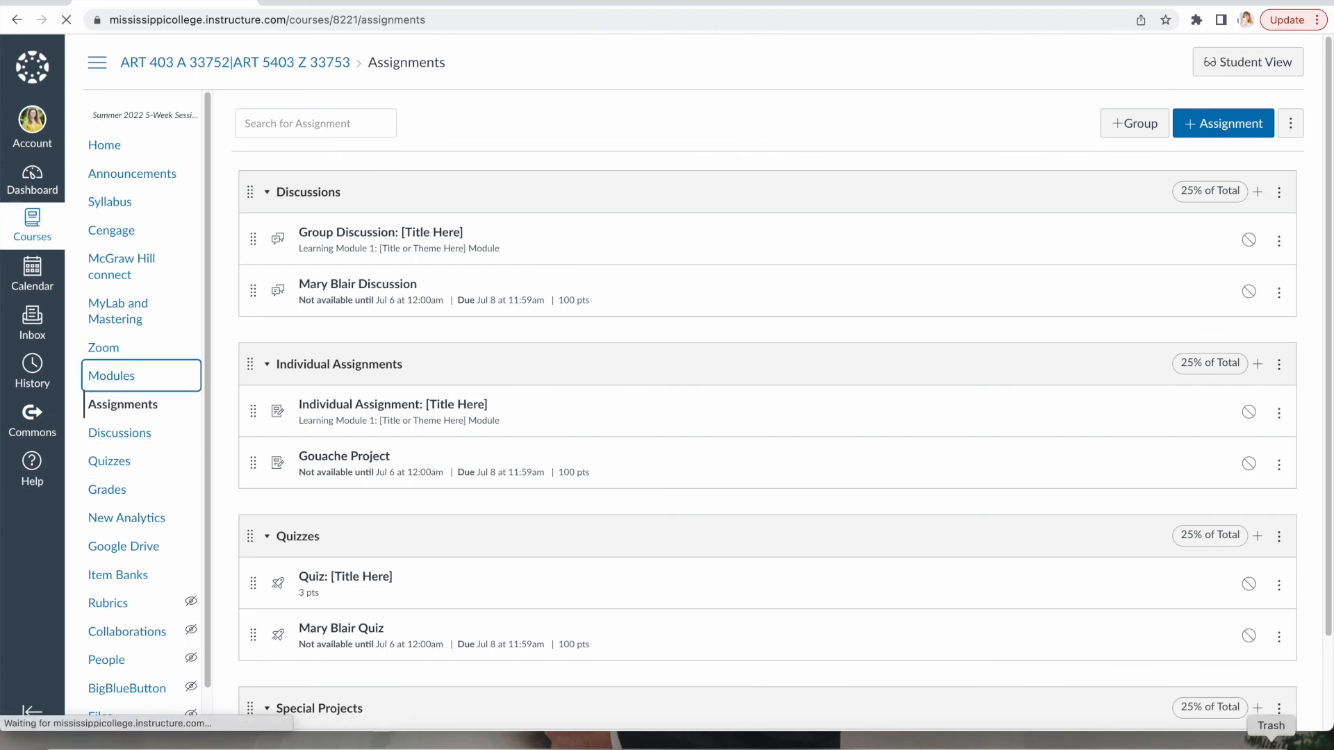
{"action": "scroll", "coordinate": [813, 703], "scroll_direction": "down", "scroll_amount": 1}
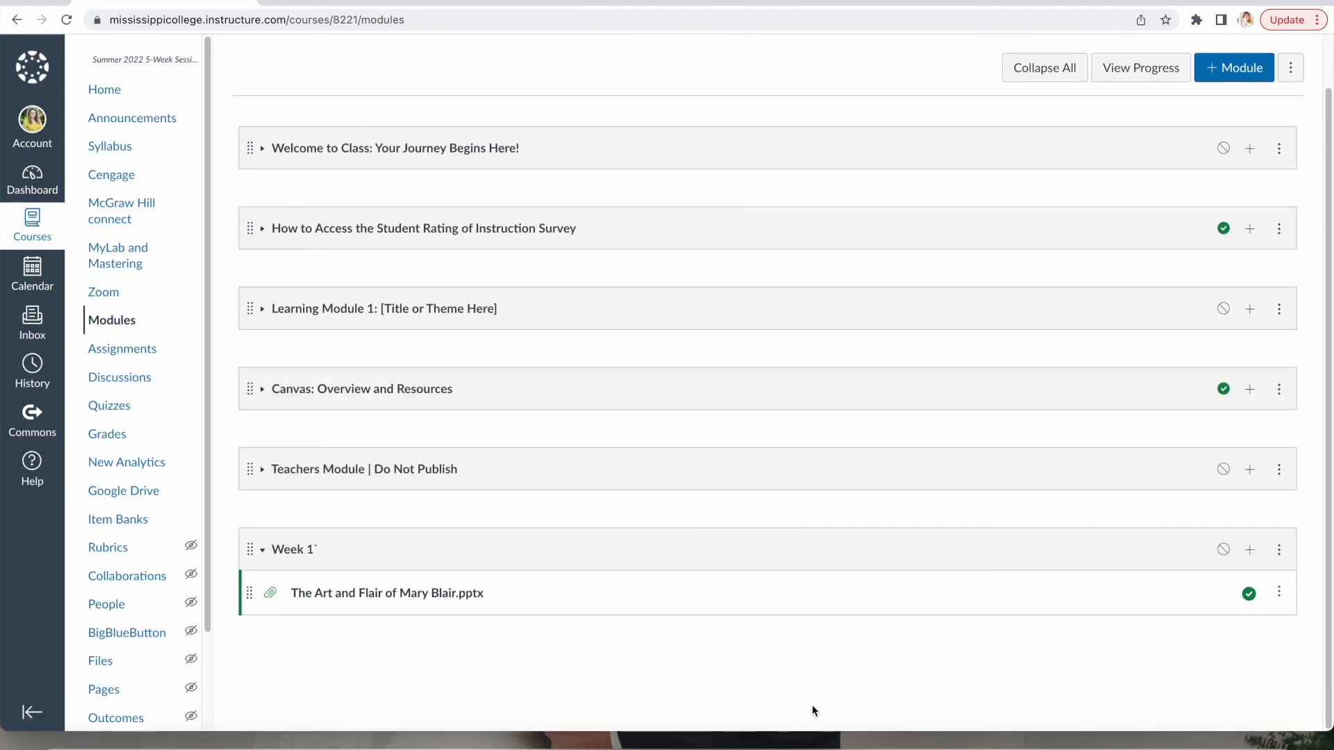
{"action": "scroll", "coordinate": [813, 703], "scroll_direction": "up", "scroll_amount": 1}
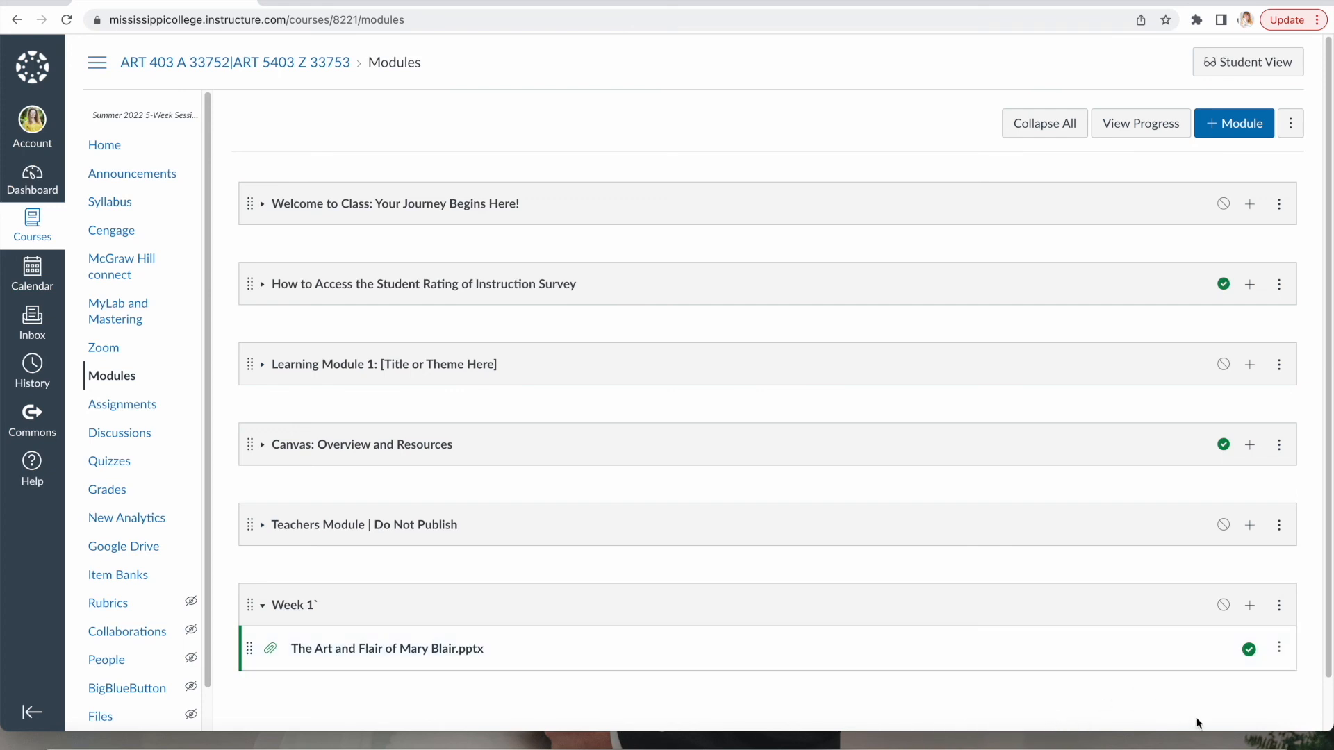
Add the Gouache Project assignment to Week 1, indented two levels.
{"action": "left_click", "coordinate": [1250, 607]}
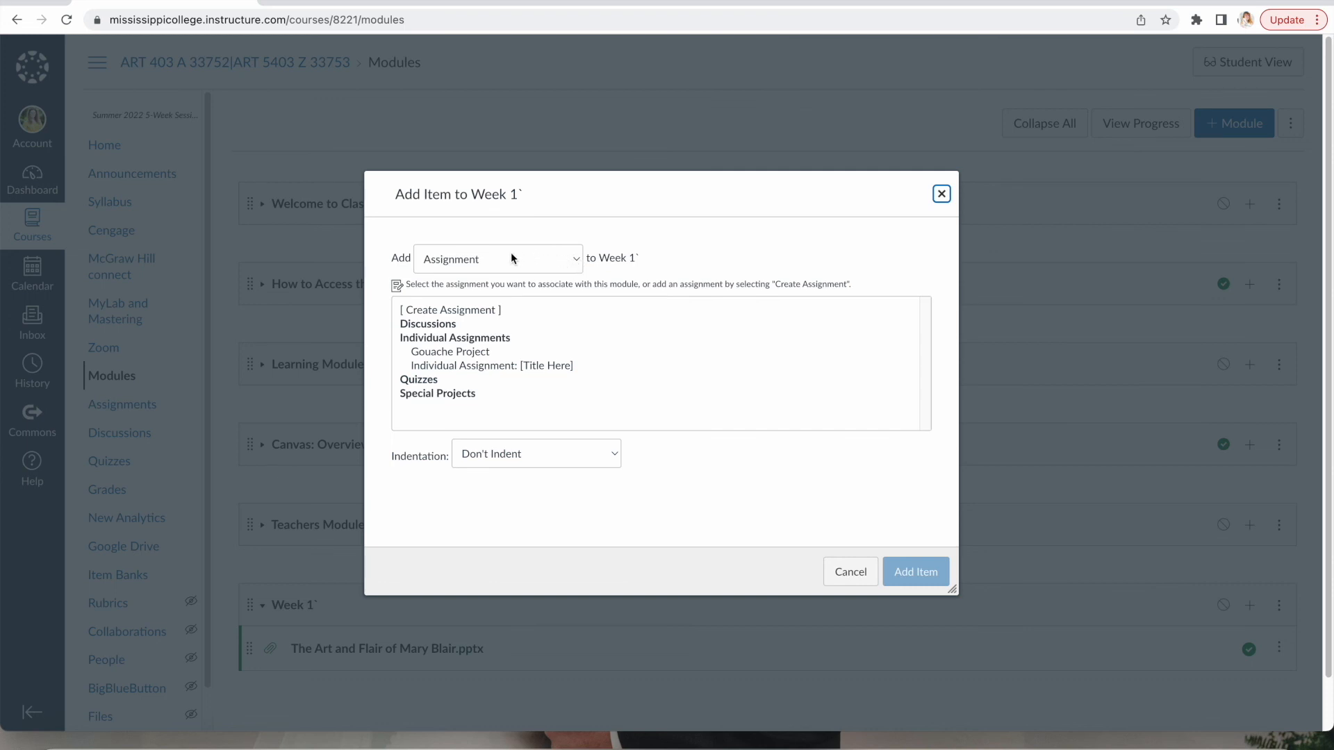
{"action": "left_click", "coordinate": [573, 255]}
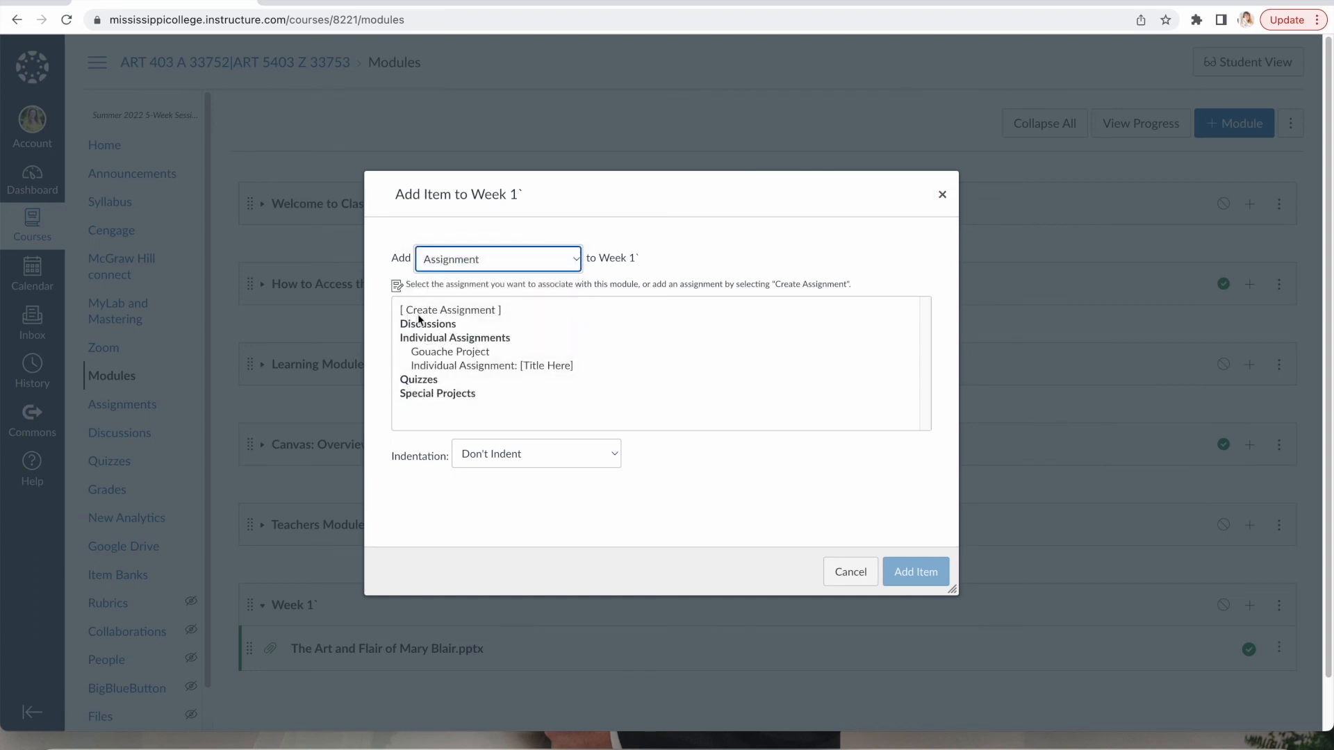
{"action": "left_click", "coordinate": [485, 357]}
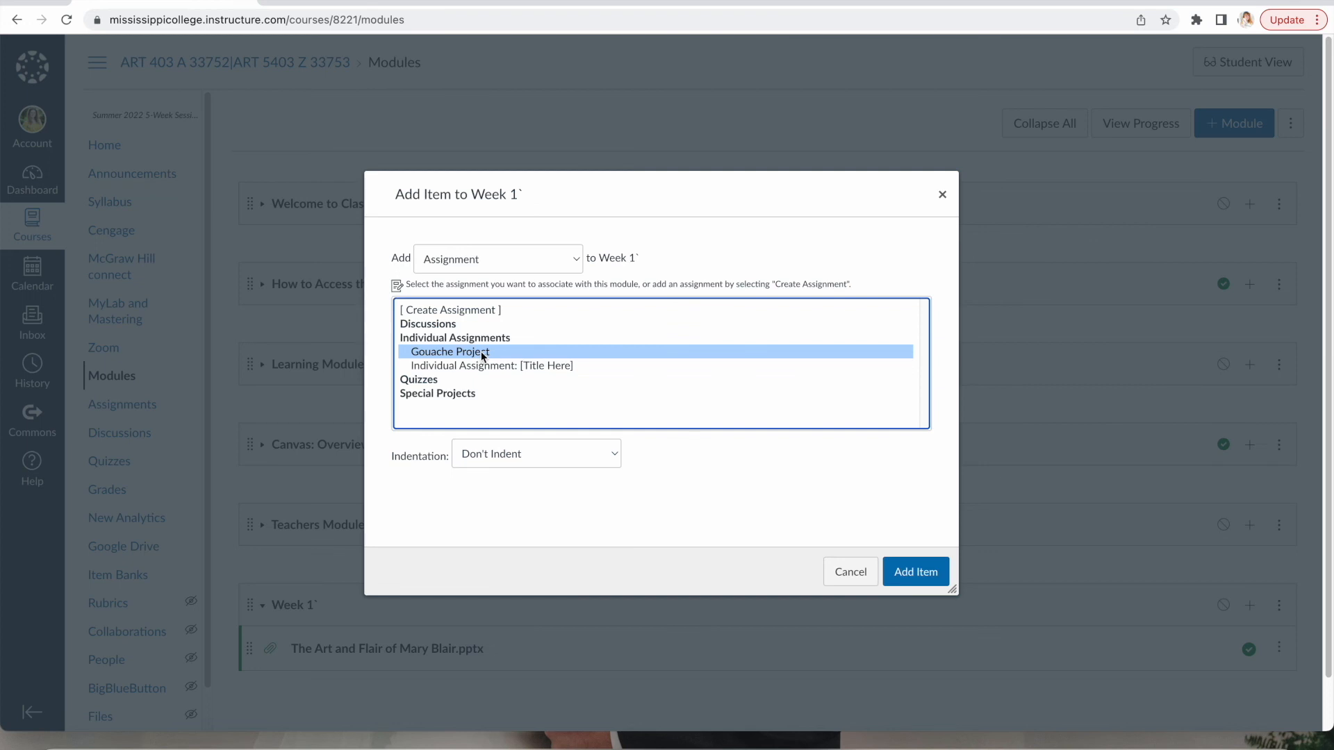
{"action": "left_click", "coordinate": [615, 455]}
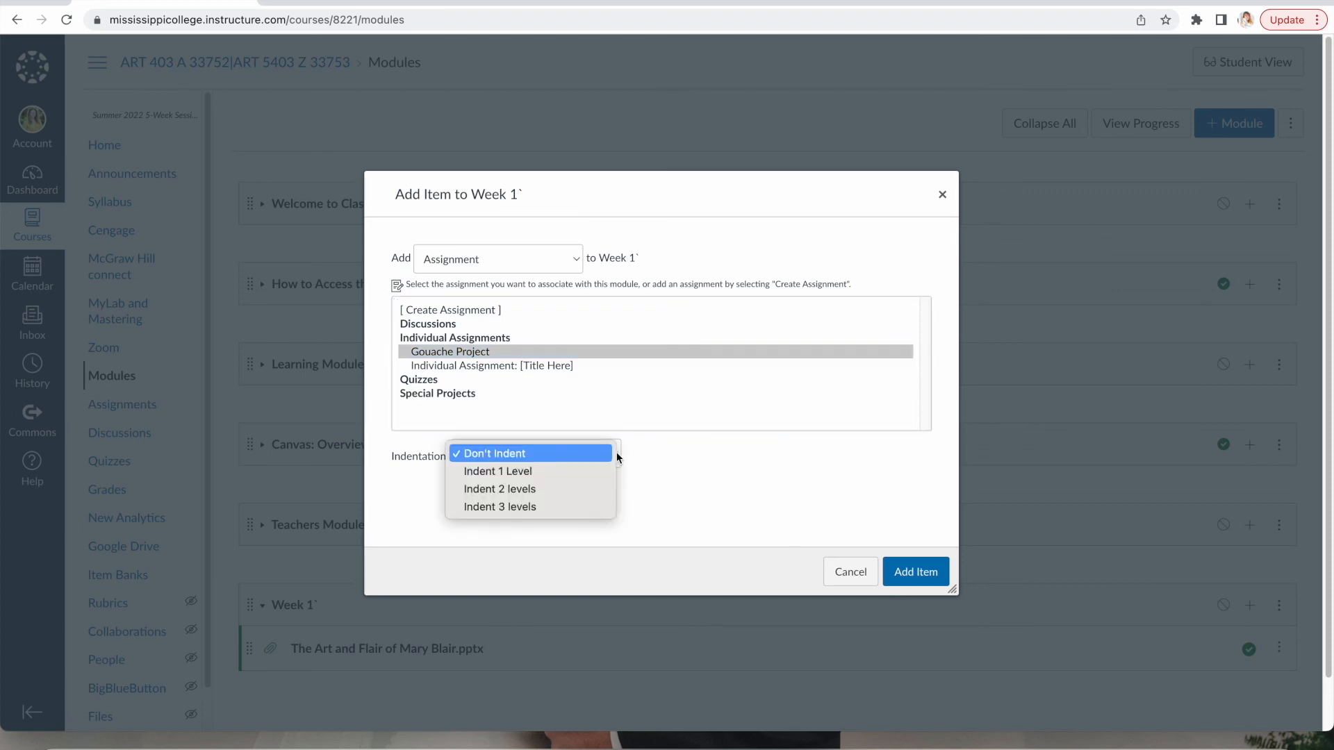
{"action": "left_click", "coordinate": [582, 488]}
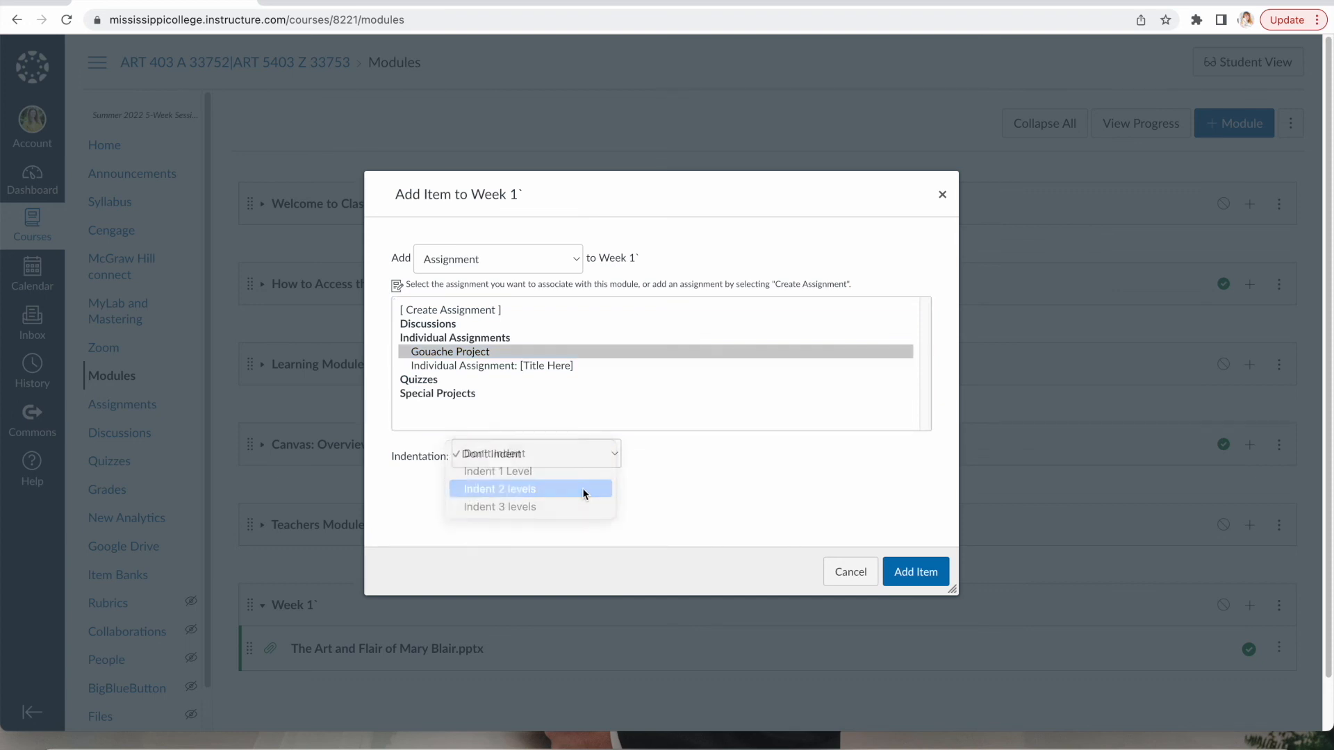
{"action": "left_click", "coordinate": [898, 585]}
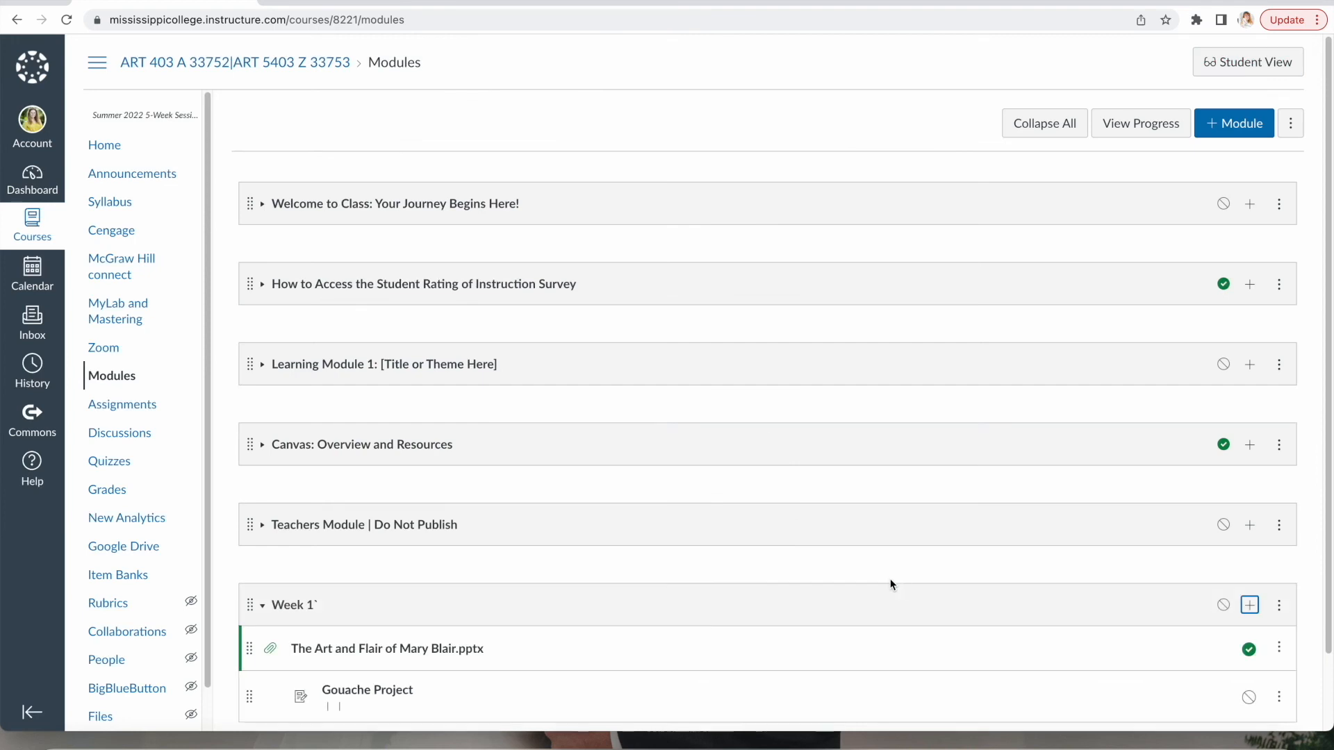
{"action": "scroll", "coordinate": [782, 567], "scroll_direction": "down", "scroll_amount": 1}
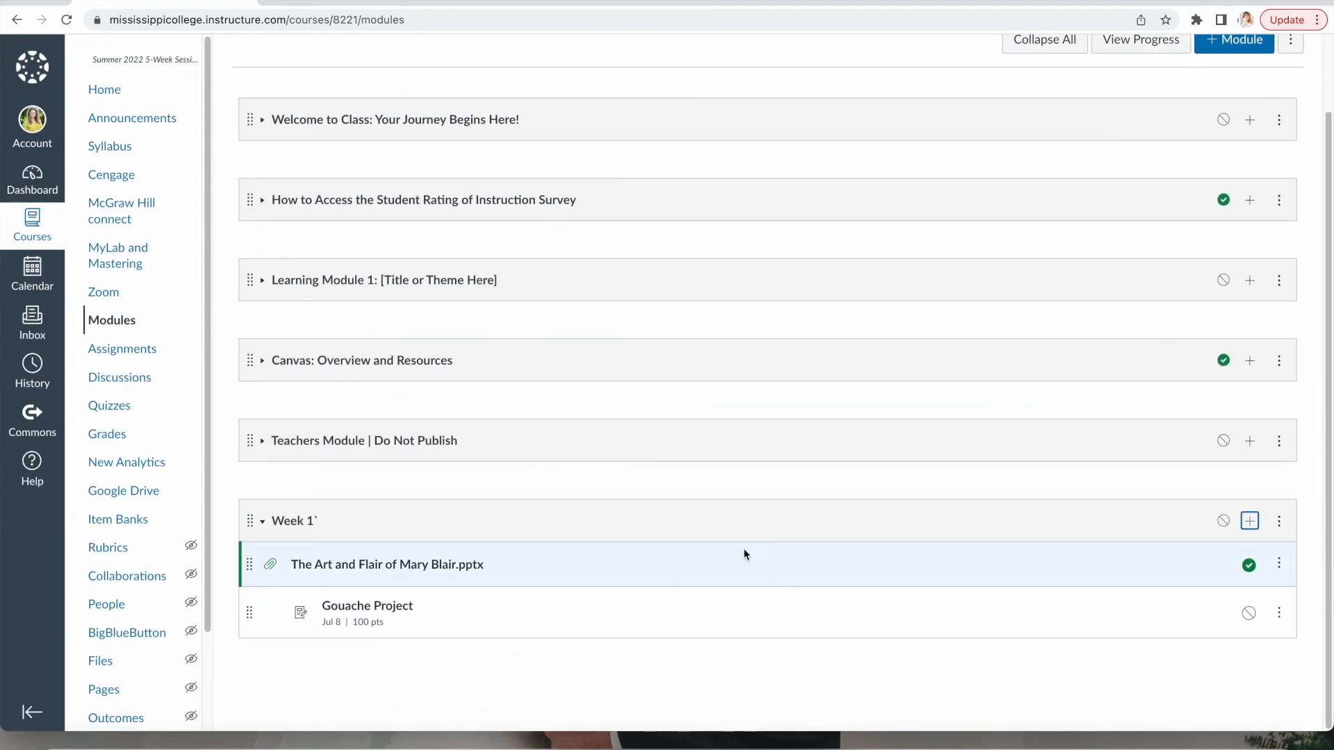
Add Mary Blair Quiz to Week 1 with two-level indentation.
{"action": "left_click", "coordinate": [1244, 527]}
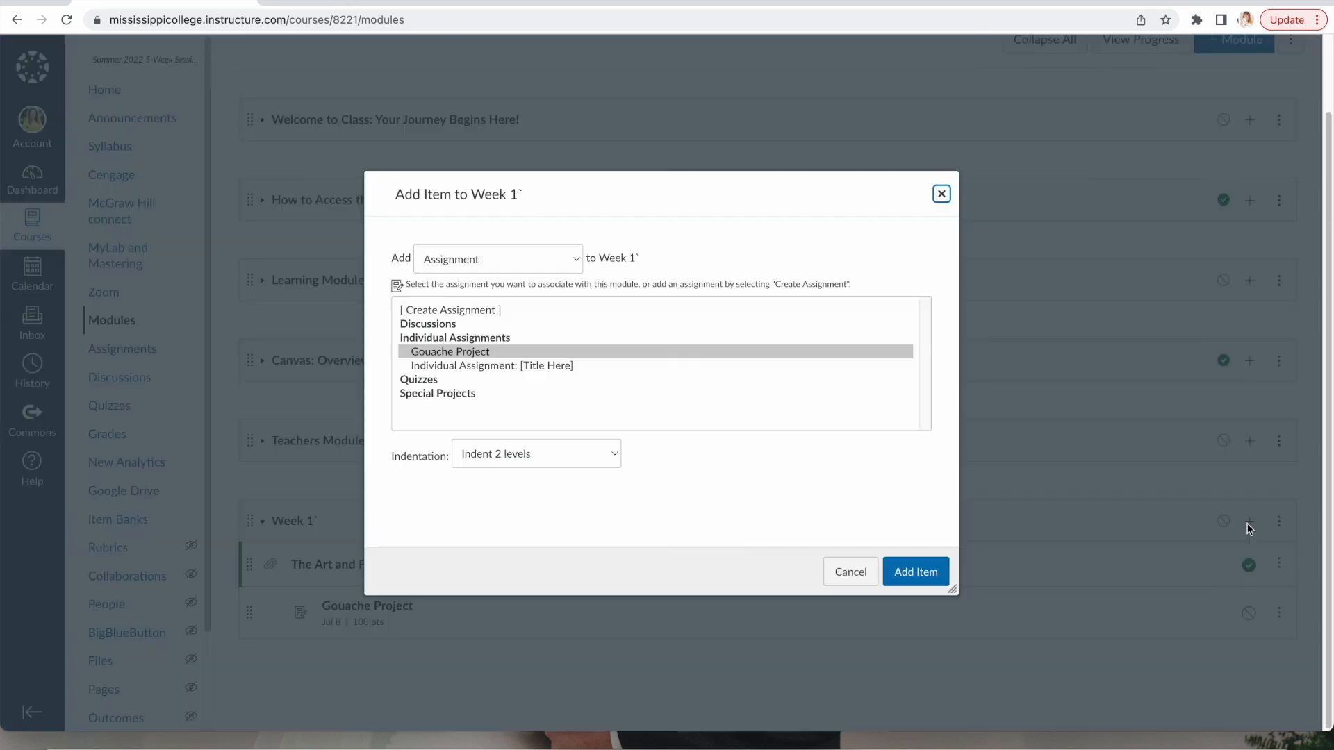
{"action": "left_click", "coordinate": [574, 264]}
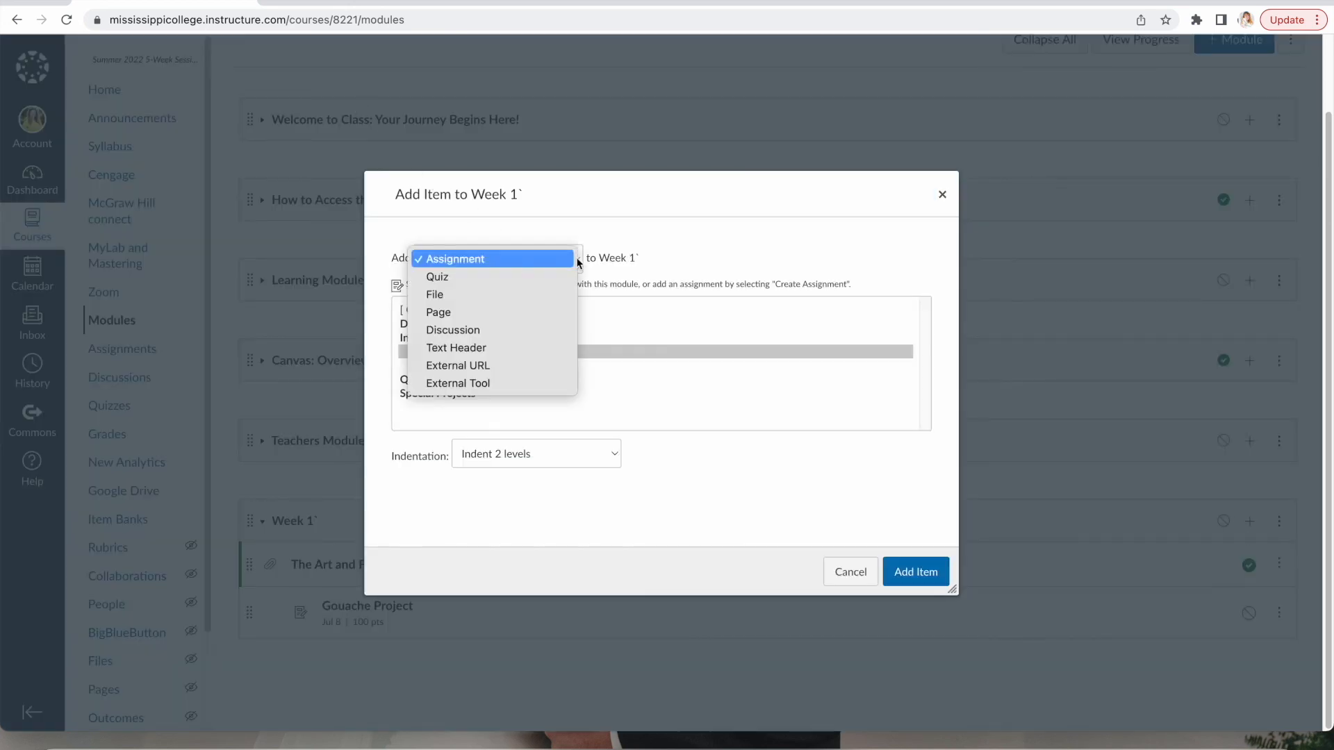
{"action": "left_click", "coordinate": [523, 277]}
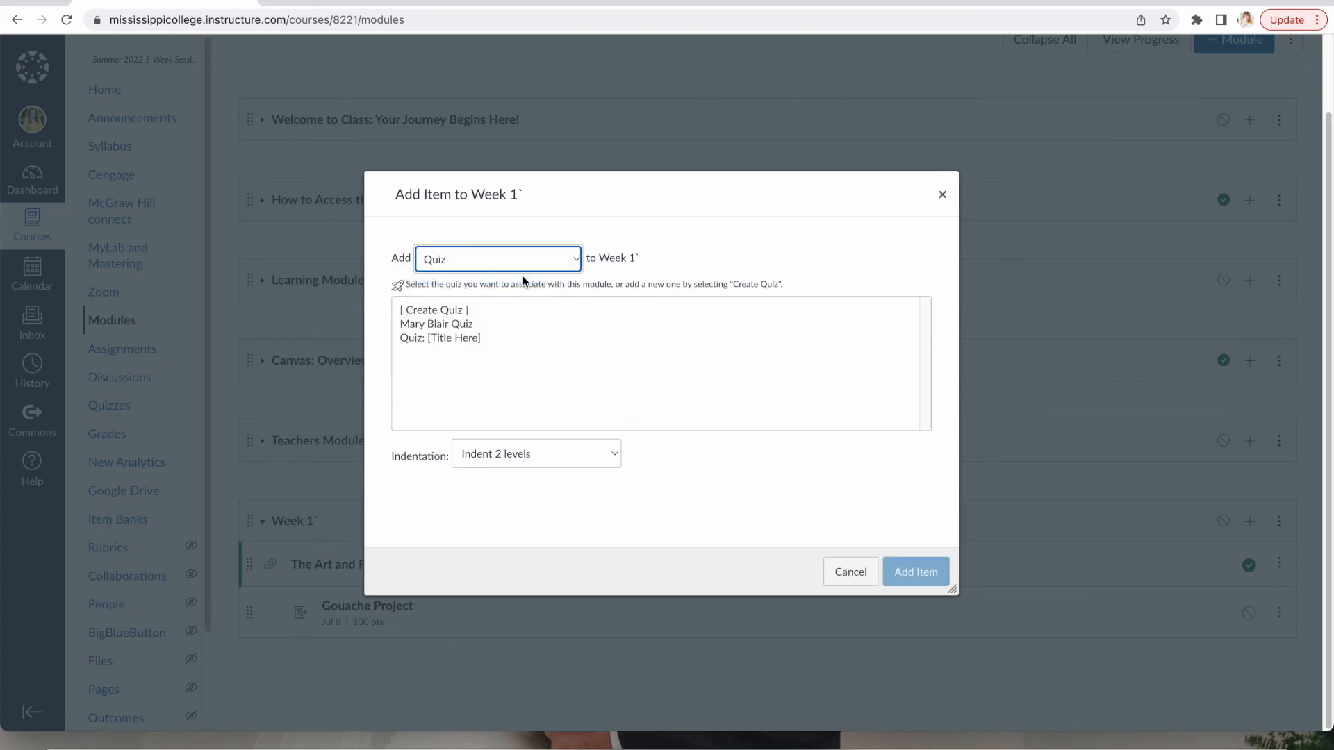
{"action": "left_click", "coordinate": [459, 324]}
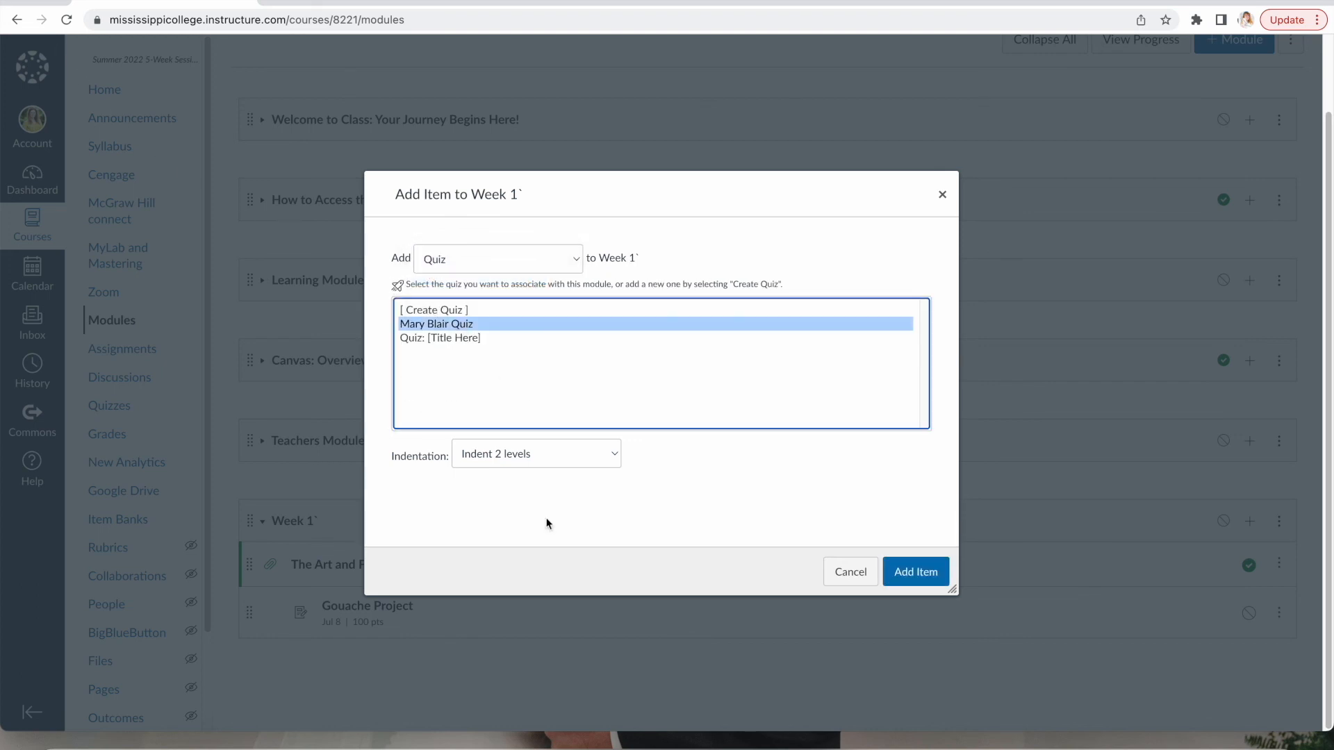
{"action": "left_click", "coordinate": [610, 453]}
{"action": "left_click", "coordinate": [602, 461]}
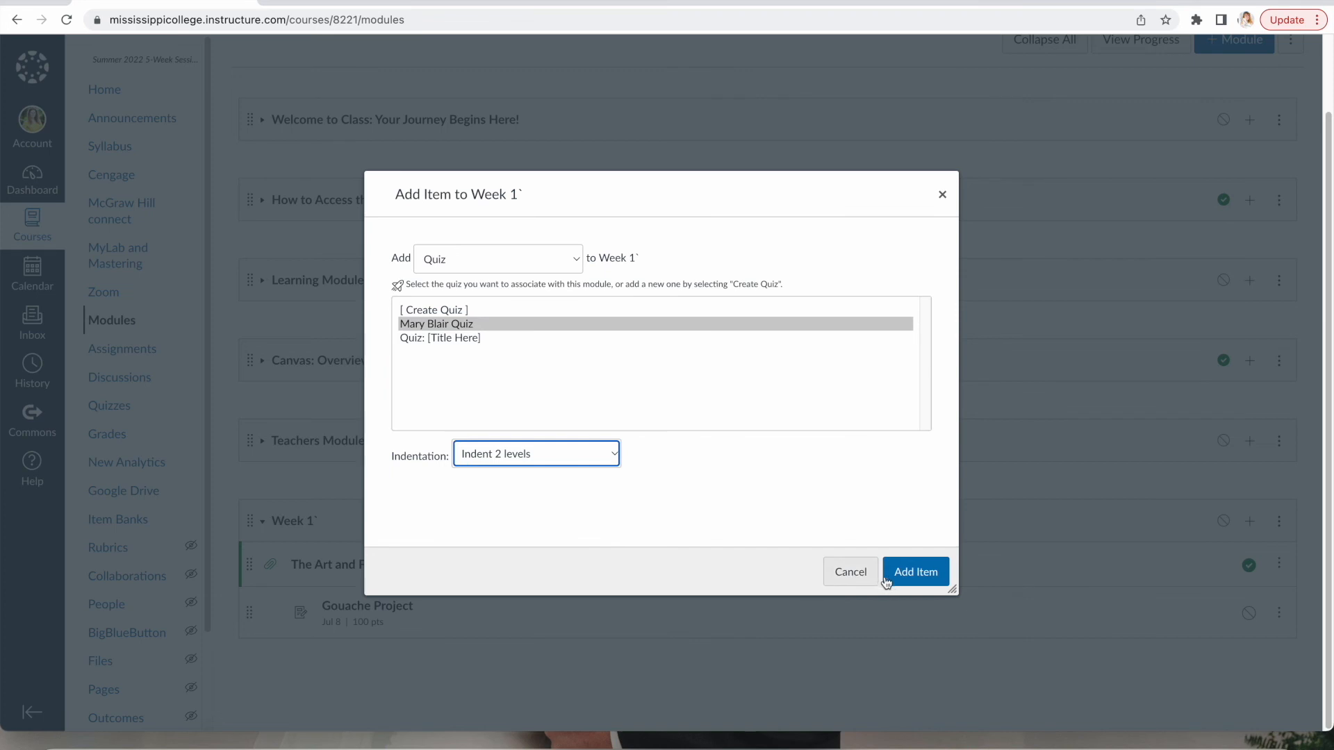
{"action": "left_click", "coordinate": [890, 572]}
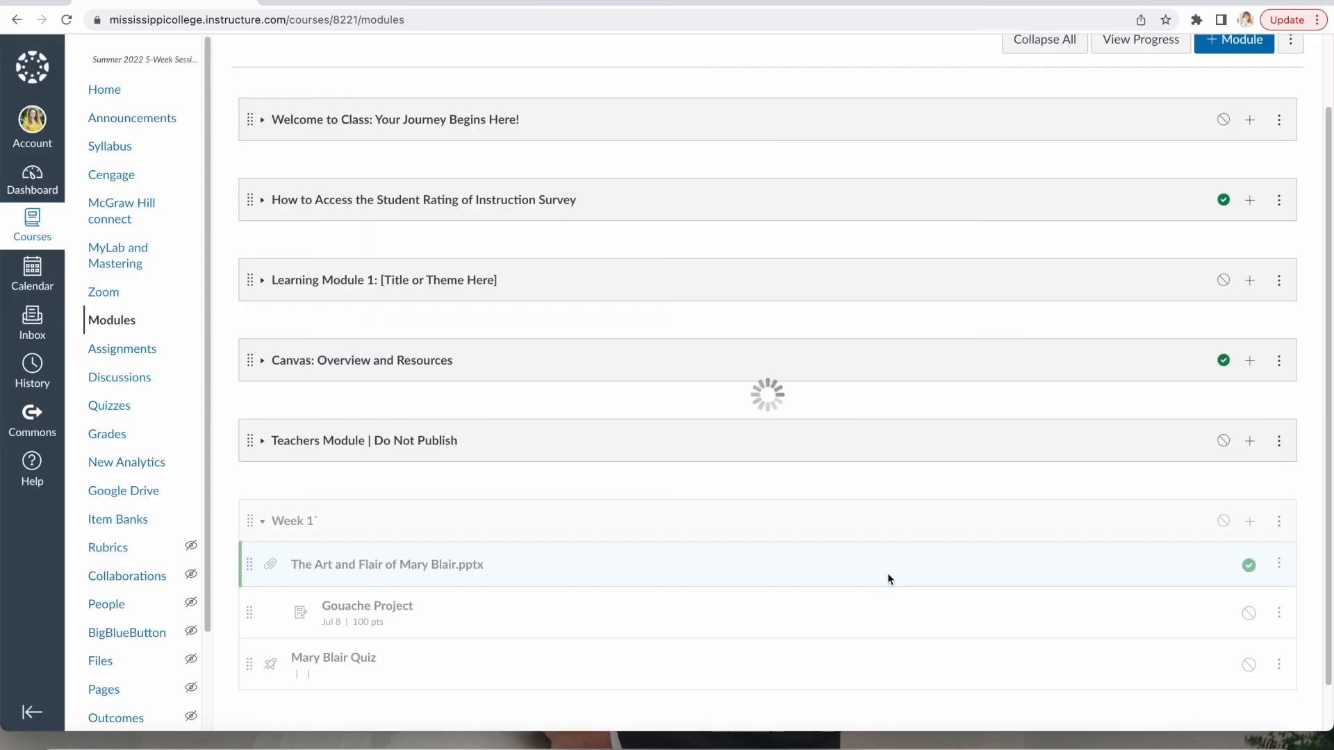
Add Mary Blair Discussion to Week 1 as well.
{"action": "left_click", "coordinate": [1249, 521]}
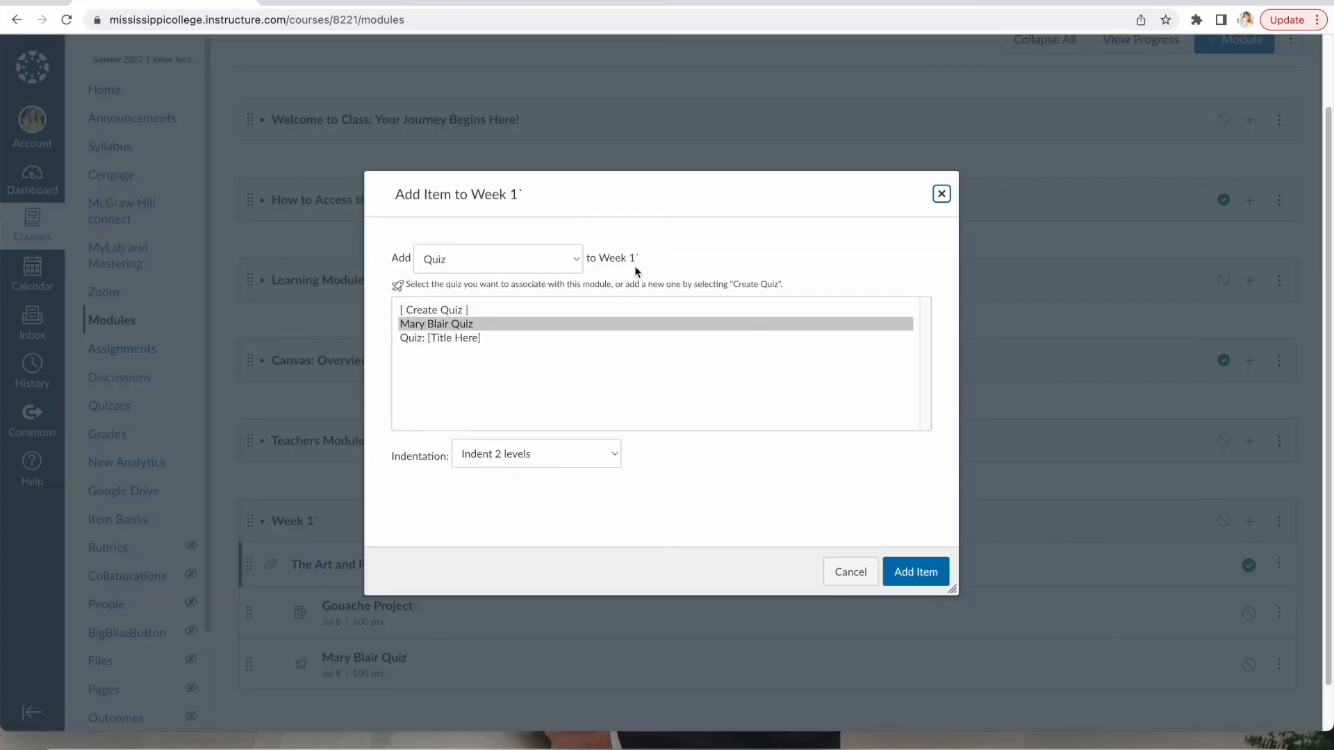
{"action": "left_click", "coordinate": [581, 260]}
{"action": "left_click", "coordinate": [543, 311]}
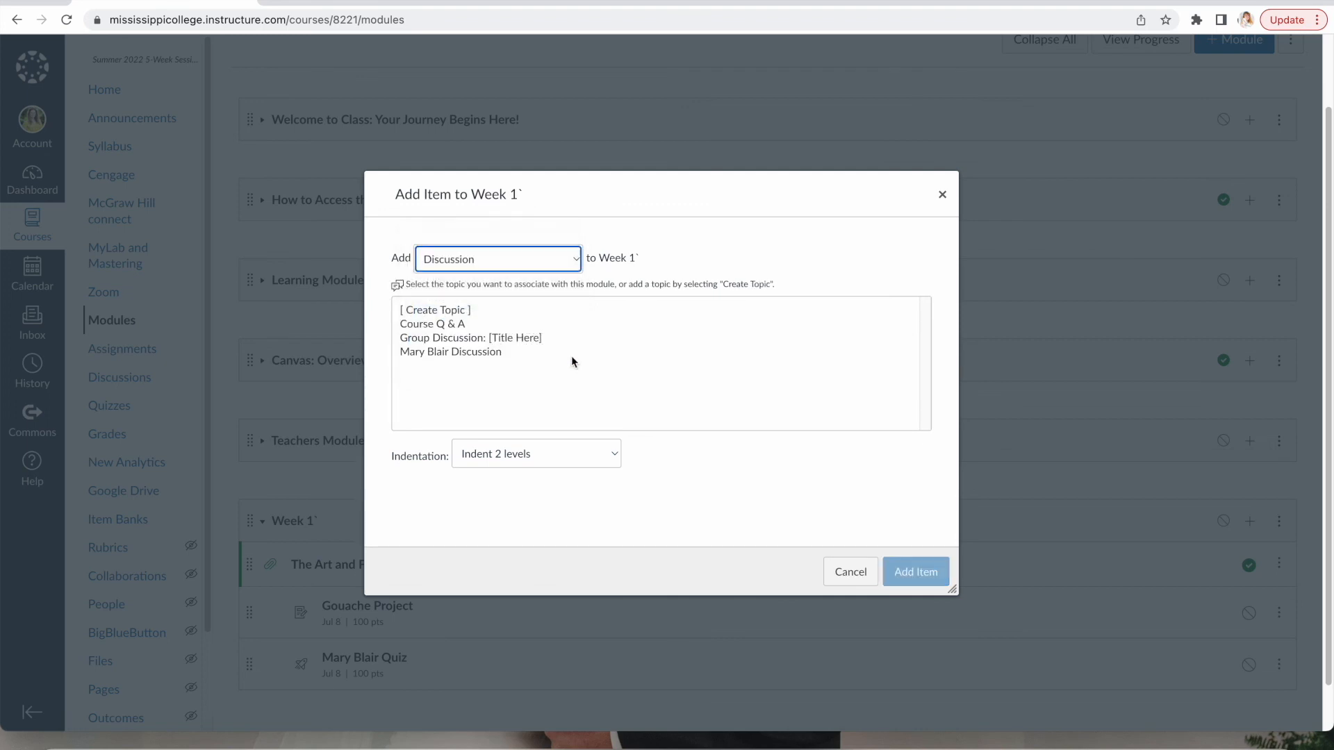
{"action": "left_click", "coordinate": [540, 353]}
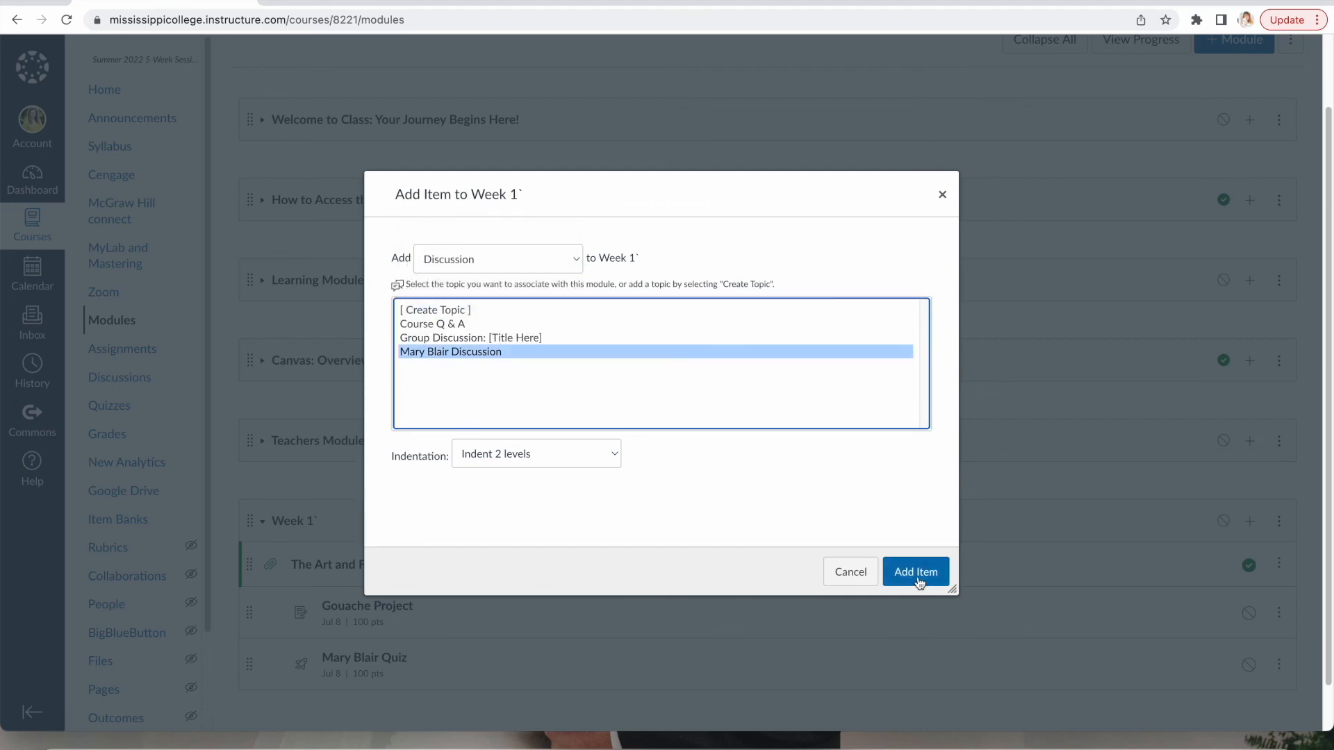
{"action": "left_click", "coordinate": [918, 580]}
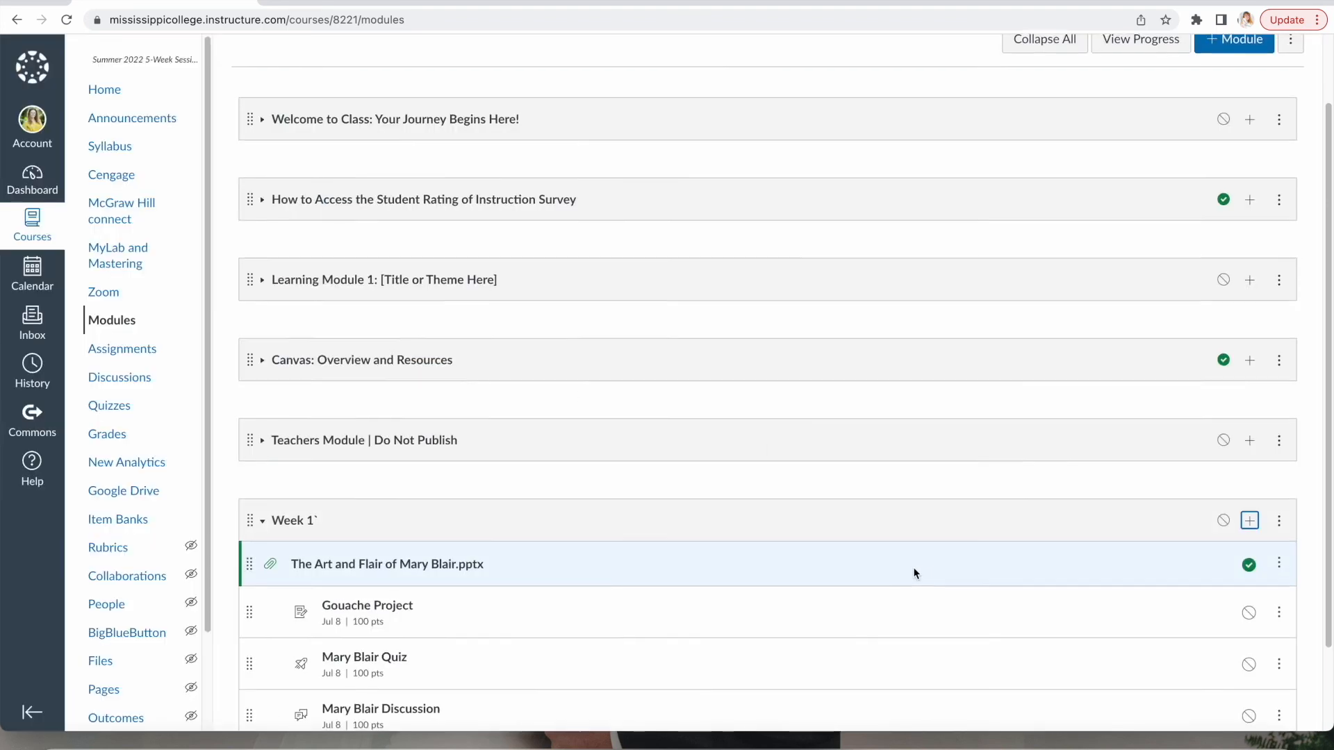
{"action": "scroll", "coordinate": [913, 567], "scroll_direction": "down", "scroll_amount": 2}
{"action": "scroll", "coordinate": [913, 567], "scroll_direction": "down", "scroll_amount": 1}
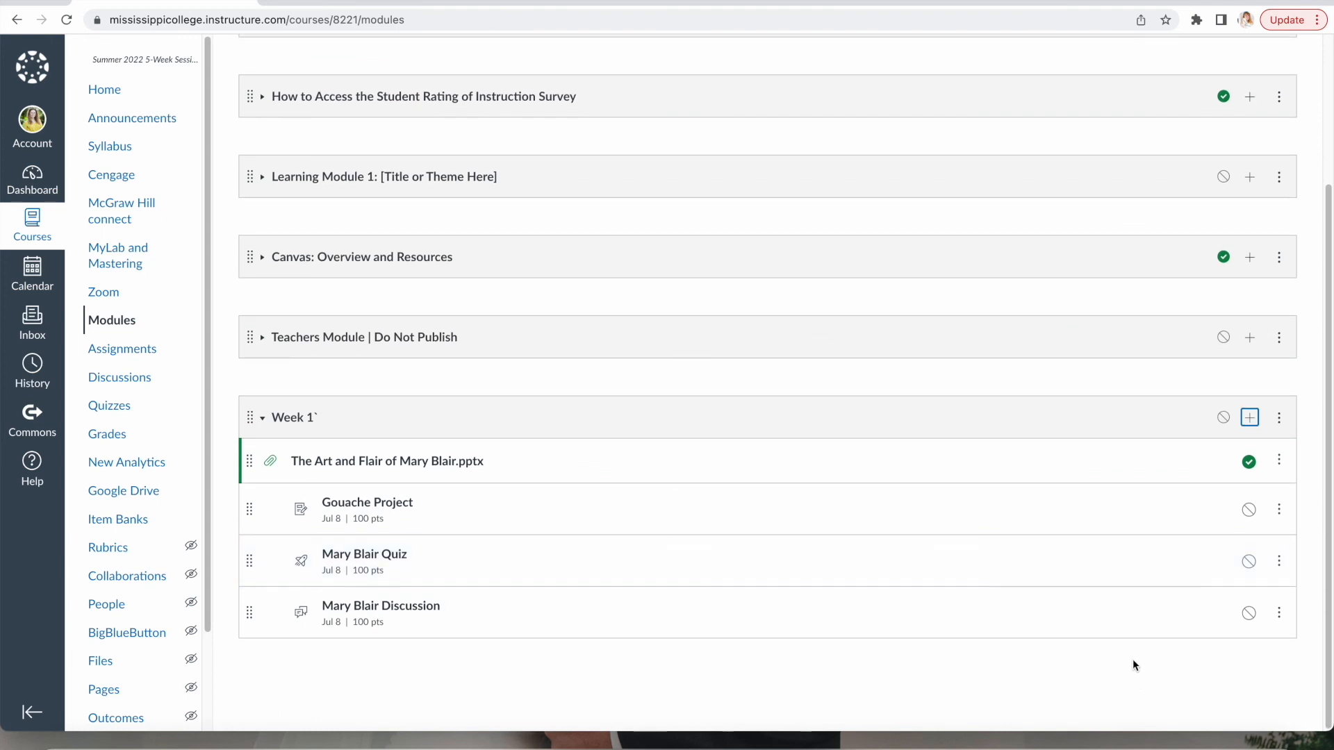